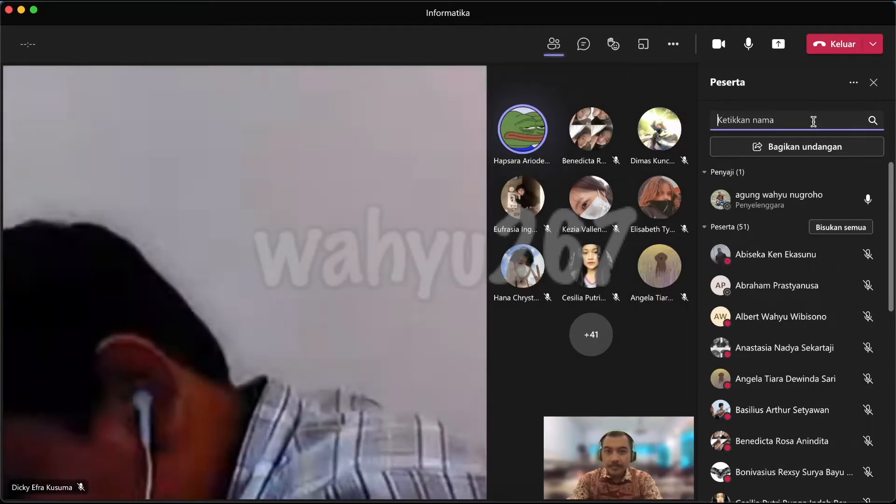
# Dismiss the IKATAN KIMIA 1 notification and close the Peserta participant panel in Teams
pyautogui.click(813, 120)
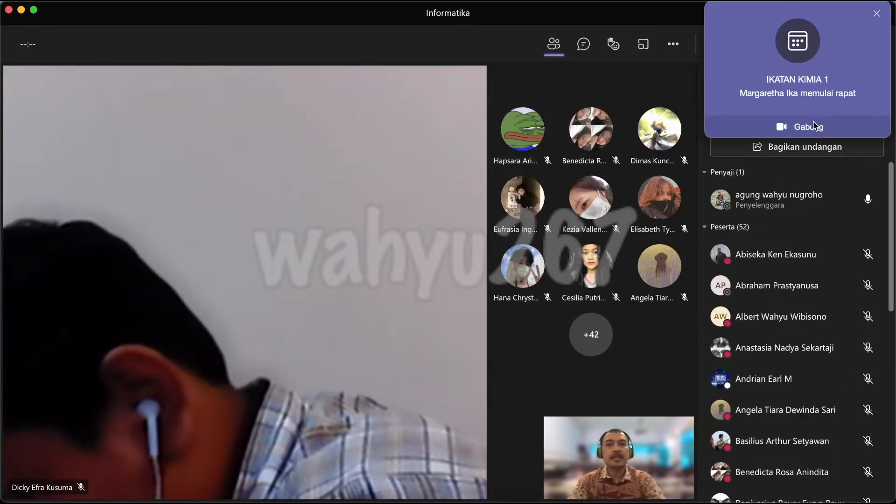
pyautogui.click(876, 14)
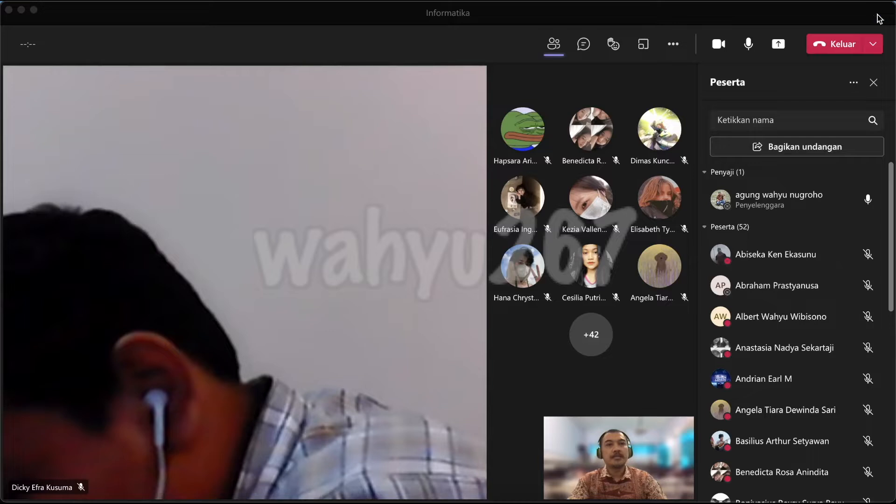
pyautogui.click(873, 84)
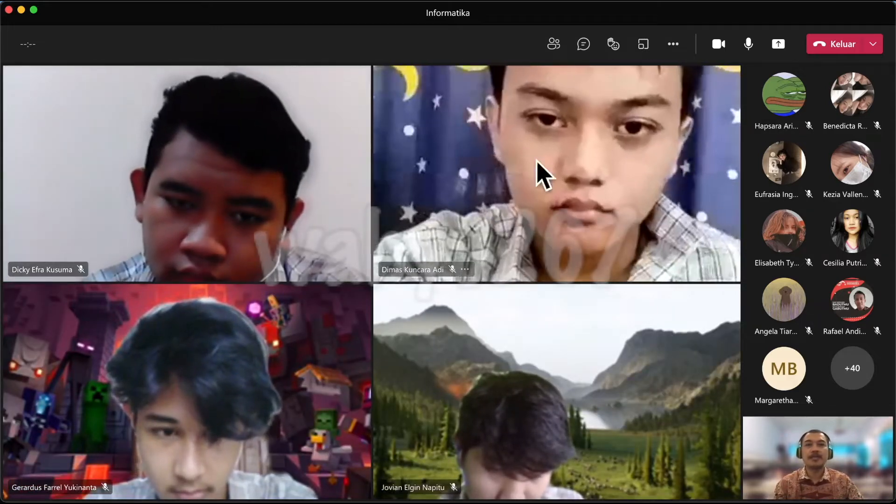
# Bring the Chrome window with the YouTube video in front of the Teams meeting
pyautogui.click(545, 500)
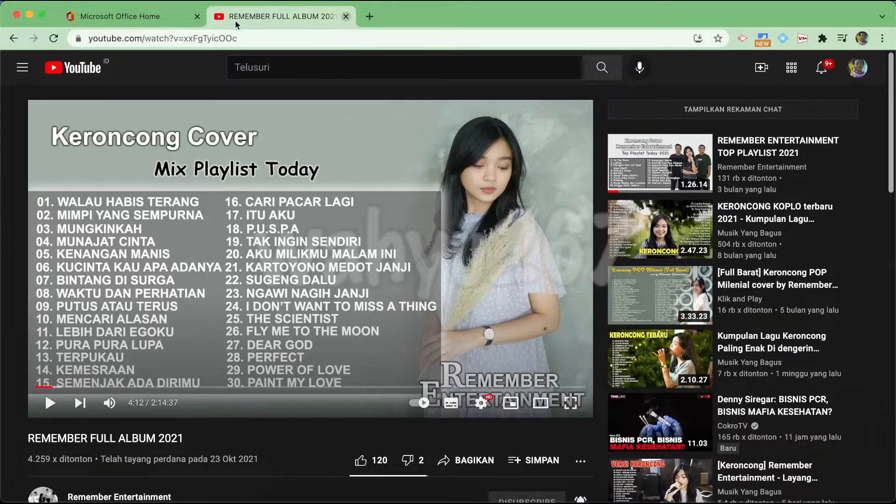
# Open Google Jamboard in a new Chrome tab from the Google apps grid
pyautogui.click(151, 29)
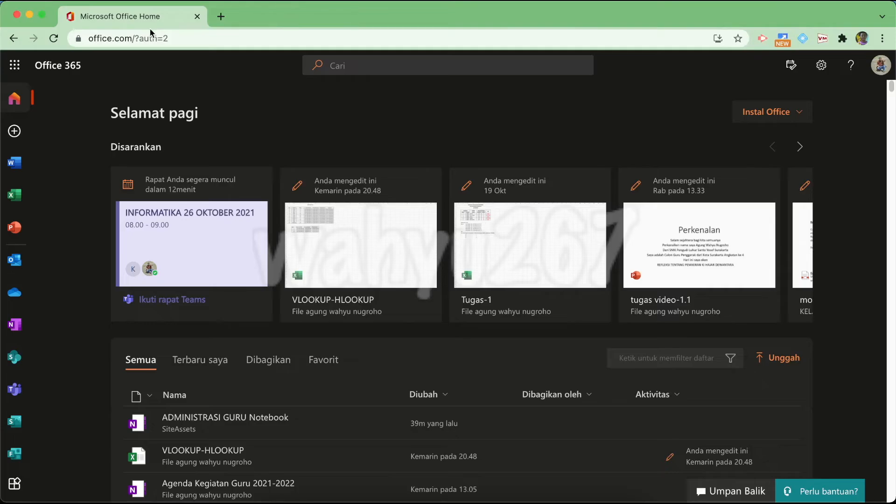
pyautogui.click(221, 17)
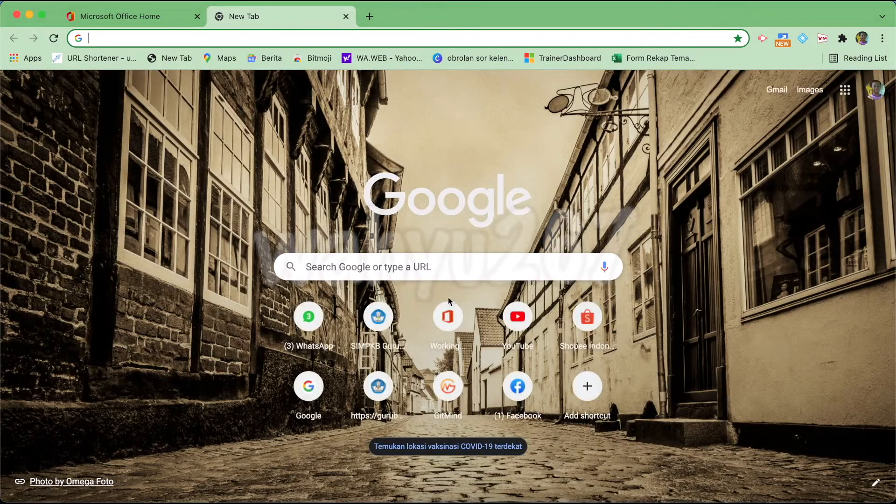
pyautogui.click(845, 89)
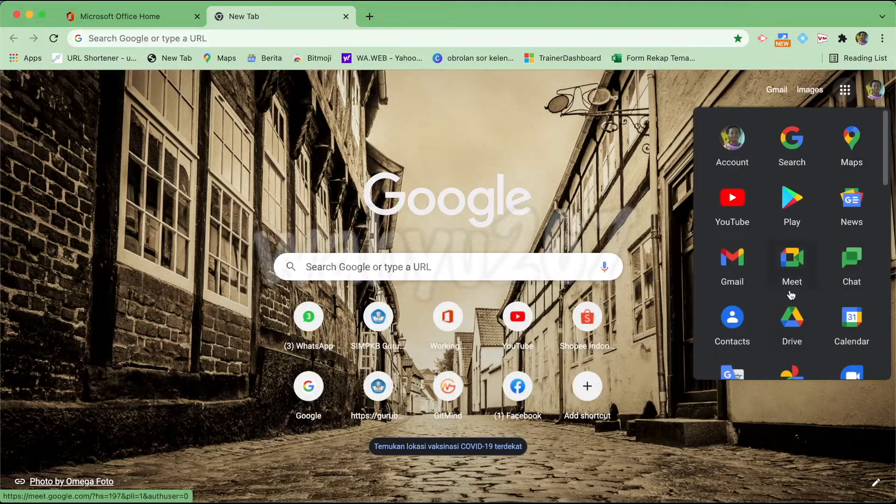
pyautogui.scroll(-3, 821, 364)
pyautogui.scroll(3, 801, 363)
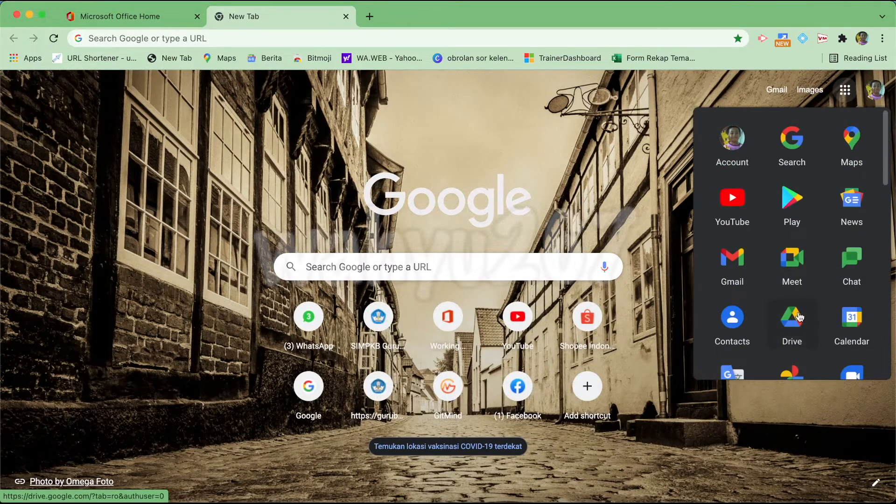
pyautogui.scroll(-5, 800, 315)
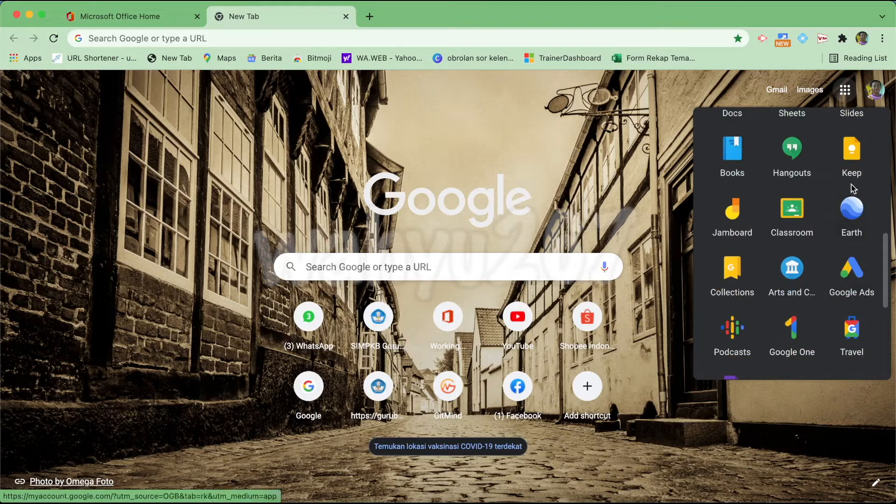
pyautogui.click(723, 217)
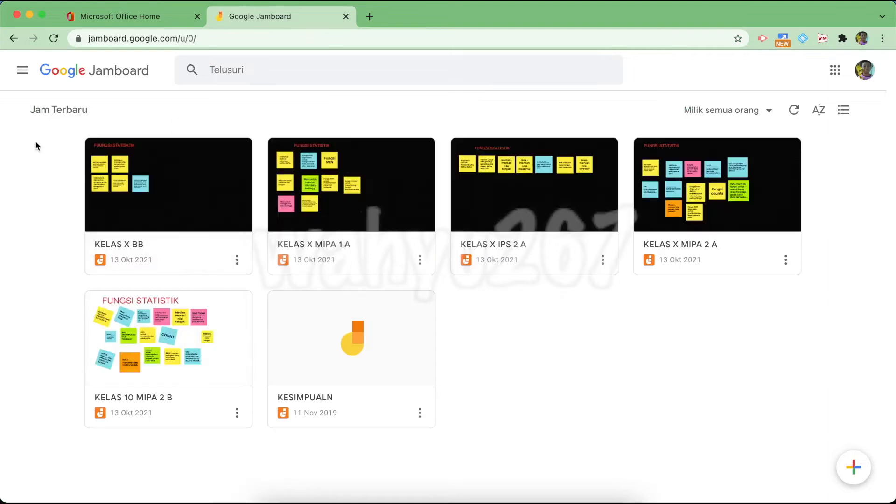
# Create a new blank jam, add a 'Vlookup' text box on the frame, and open its sharing settings
pyautogui.click(852, 466)
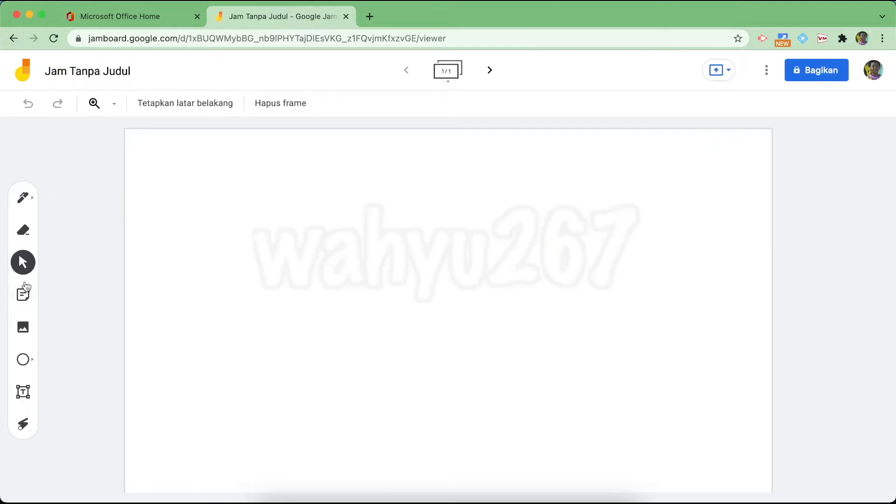
pyautogui.click(22, 393)
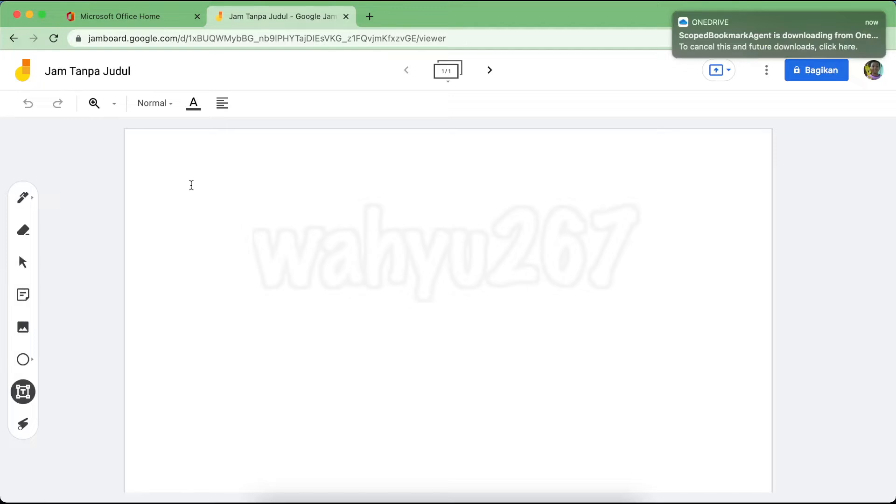
pyautogui.click(192, 185)
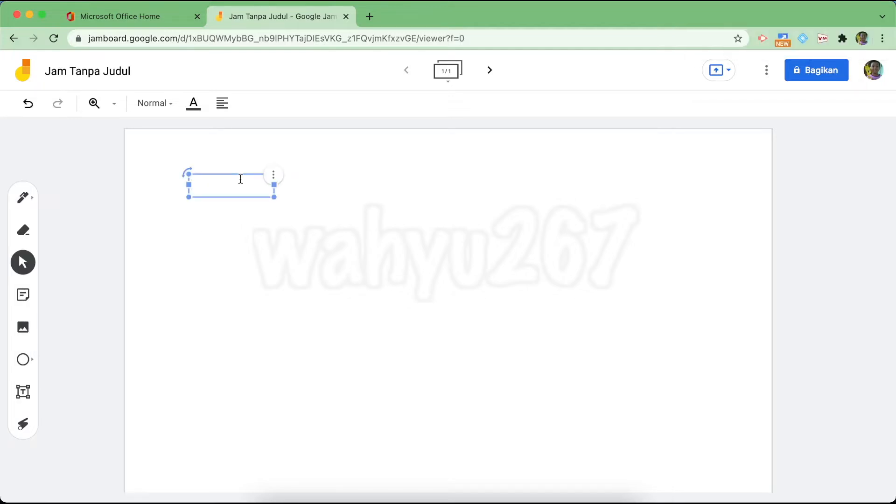
pyautogui.write('Vlookup')
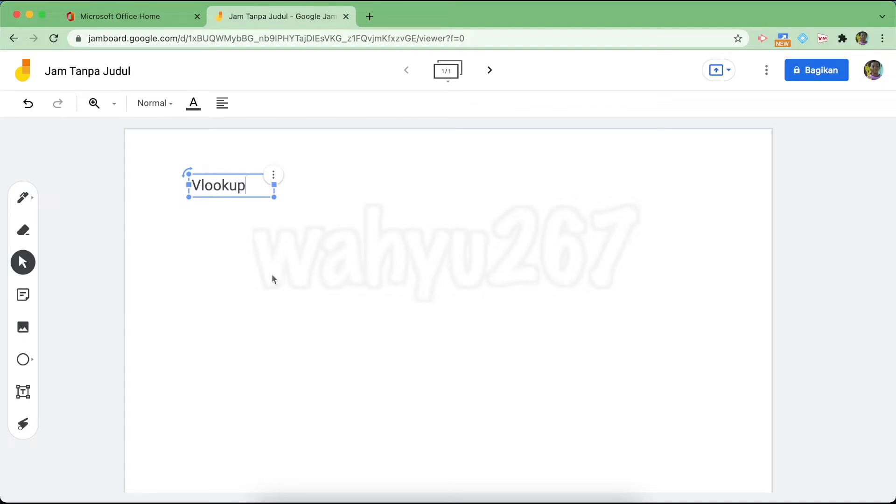
pyautogui.click(291, 304)
pyautogui.click(817, 70)
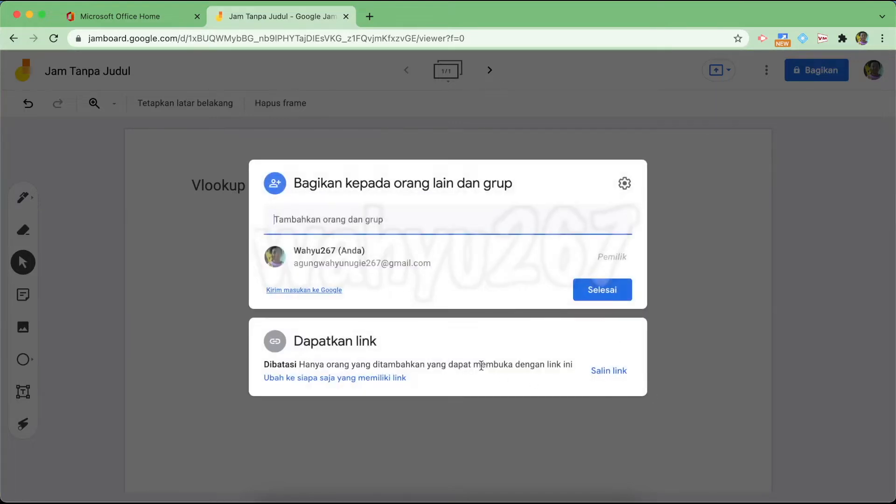
# Give anyone with the link Editor access to the jam and copy the share link
pyautogui.click(353, 381)
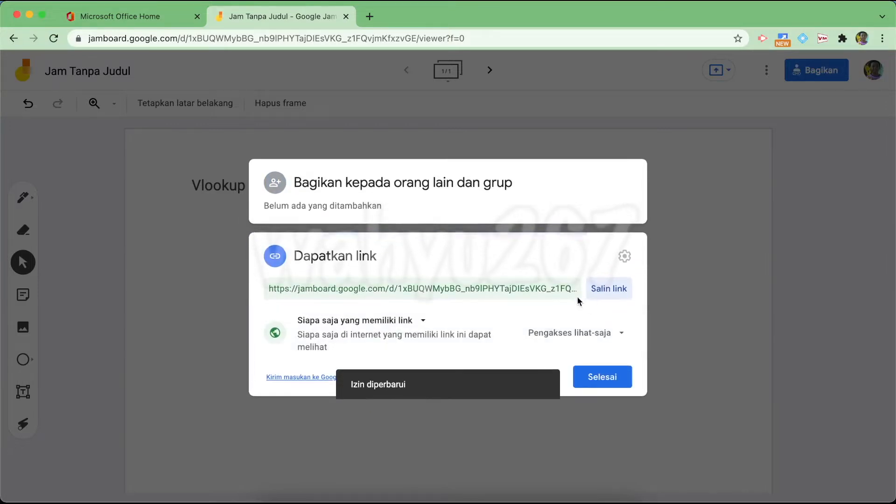
pyautogui.click(609, 337)
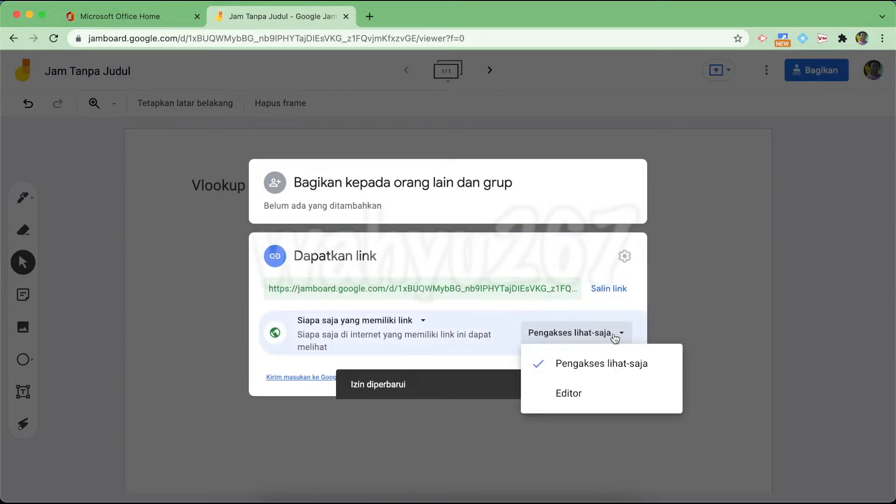
pyautogui.click(584, 395)
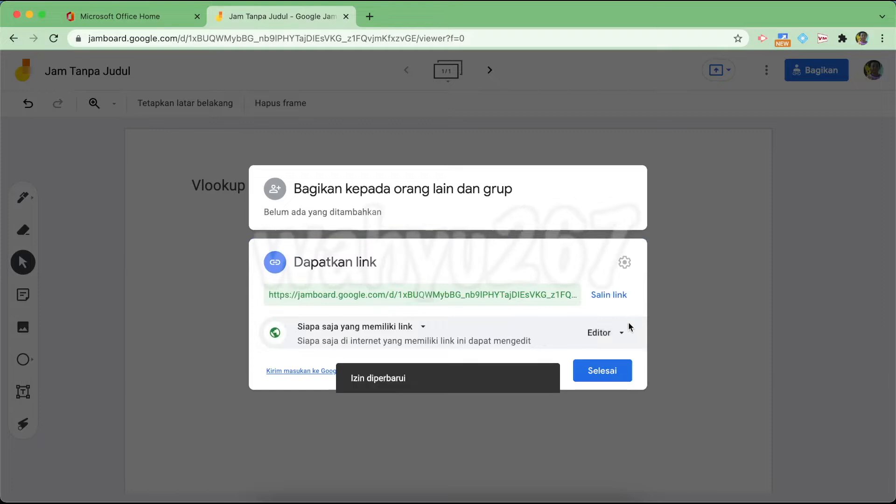
pyautogui.click(626, 295)
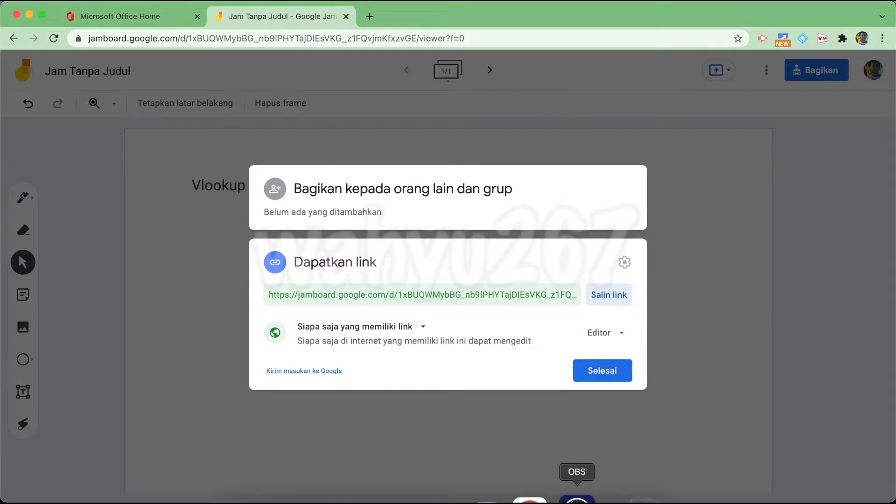
pyautogui.click(577, 499)
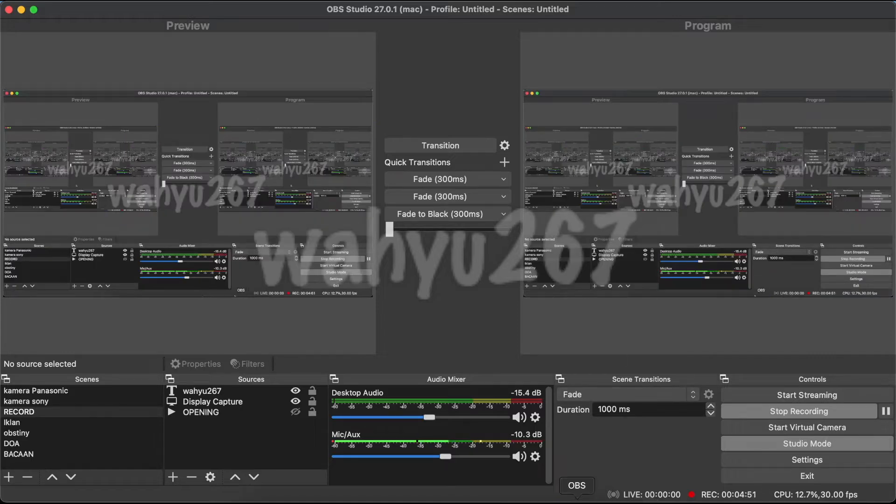
# Paste the copied Jamboard link into the Teams meeting chat and send it
pyautogui.click(509, 498)
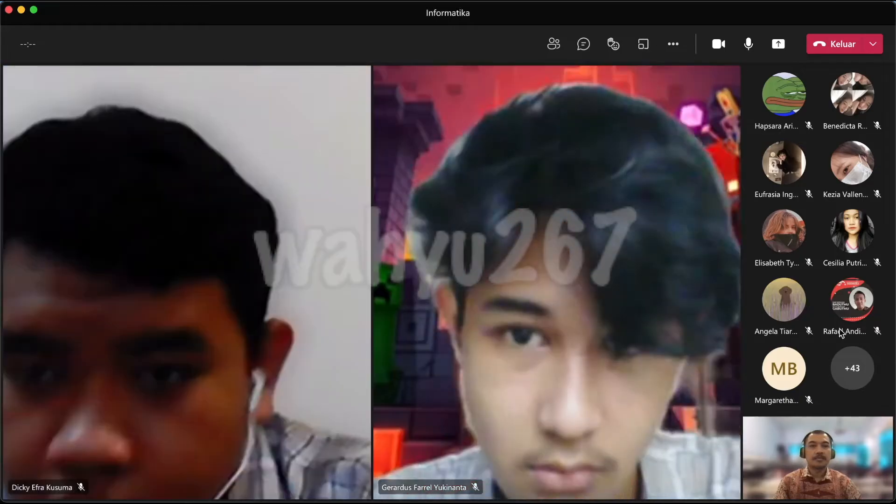
pyautogui.moveTo(840, 334)
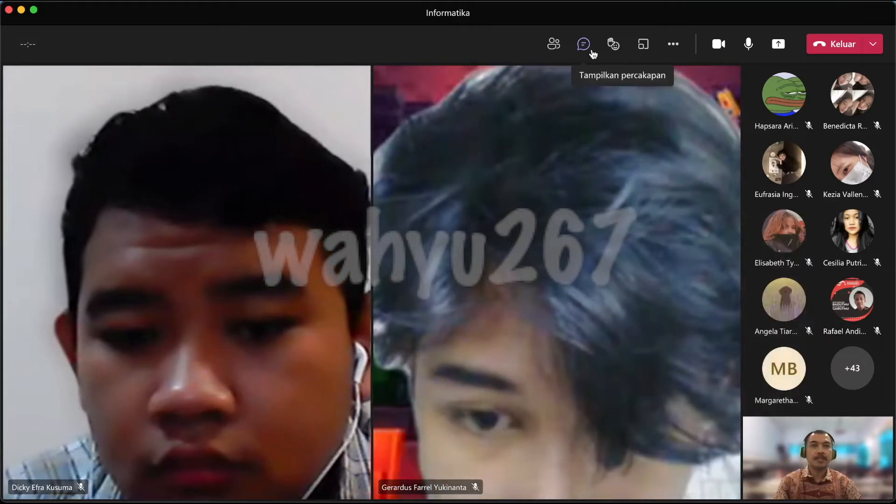
pyautogui.click(583, 45)
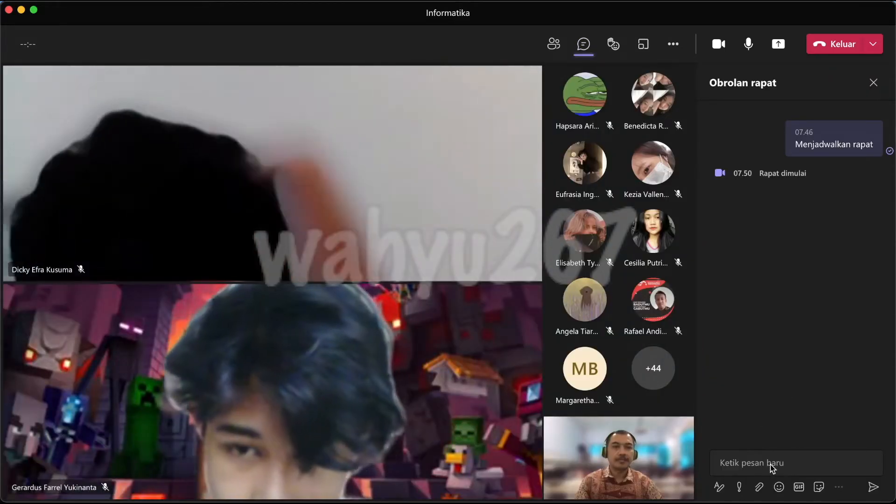
pyautogui.click(733, 462)
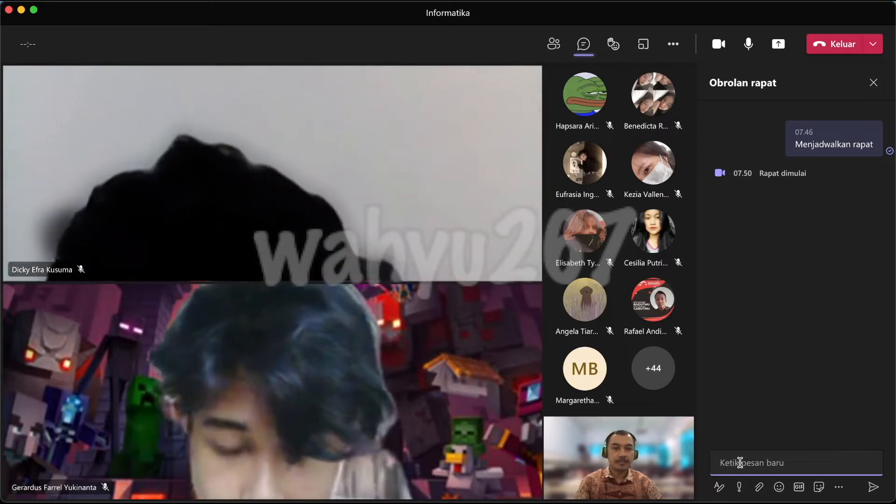
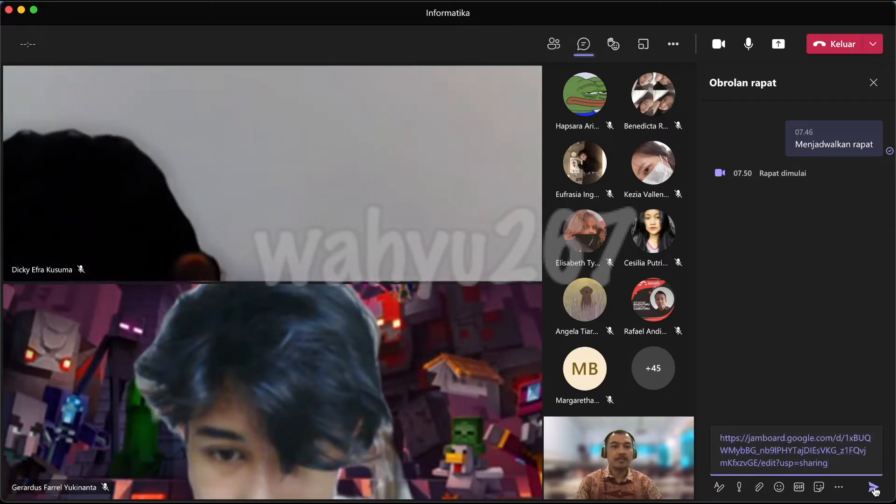
pyautogui.click(874, 488)
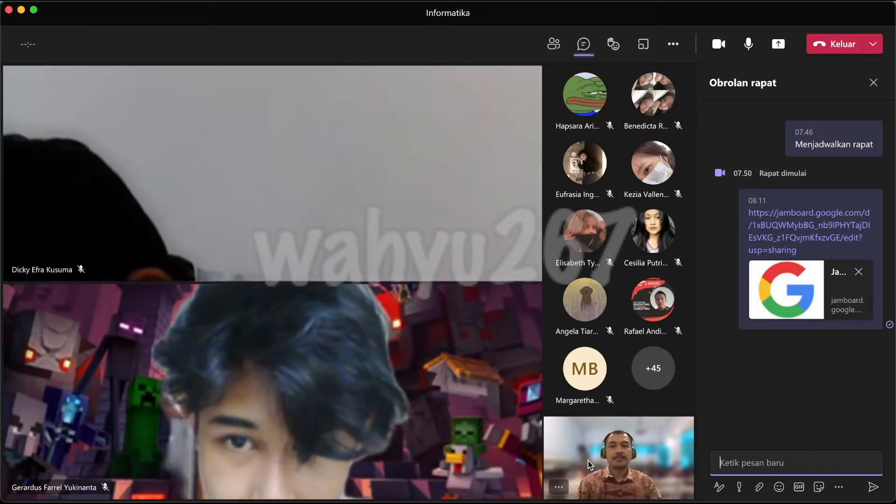
# Return to the jam and close the Bagikan dialog with Selesai
pyautogui.click(579, 500)
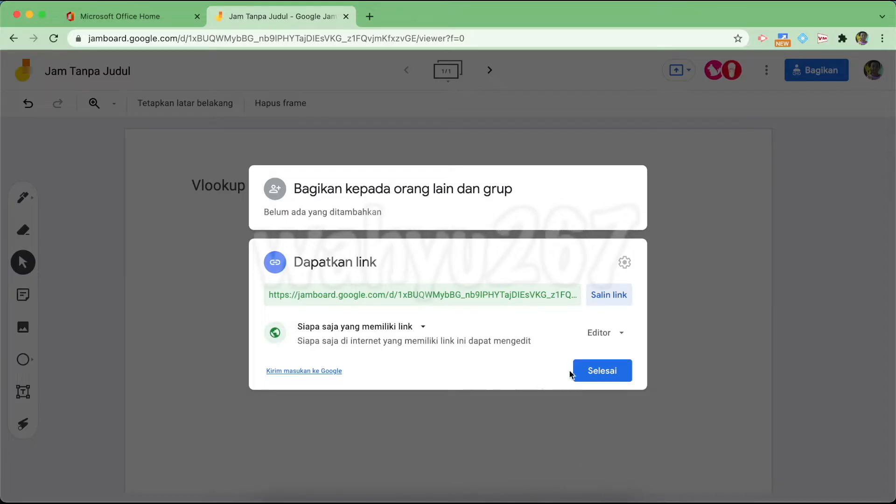
pyautogui.click(603, 376)
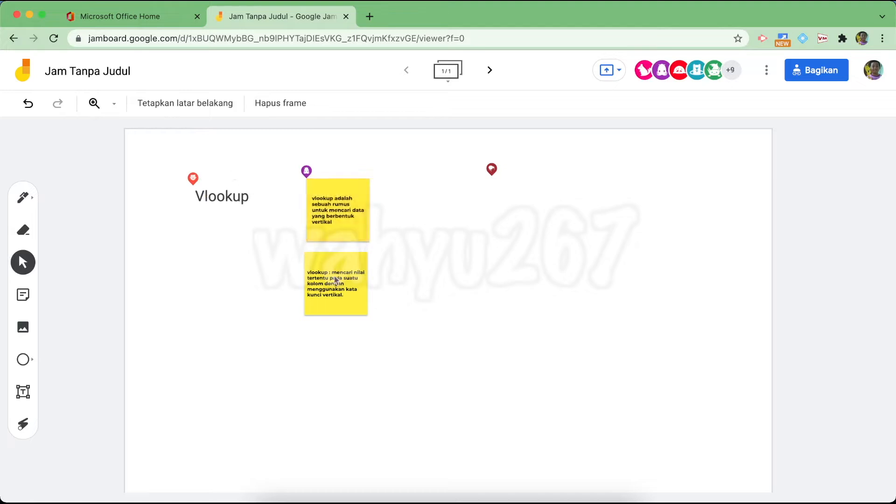
# Place the two yellow vlookup notes side by side beneath the Vlookup title
pyautogui.moveTo(323, 269); pyautogui.dragTo(198, 233)
pyautogui.moveTo(316, 224); pyautogui.dragTo(293, 236)
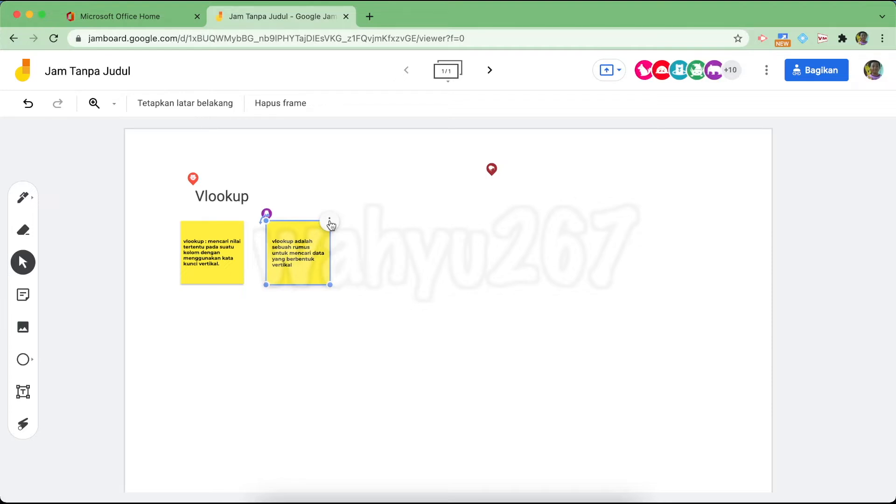
pyautogui.click(178, 273)
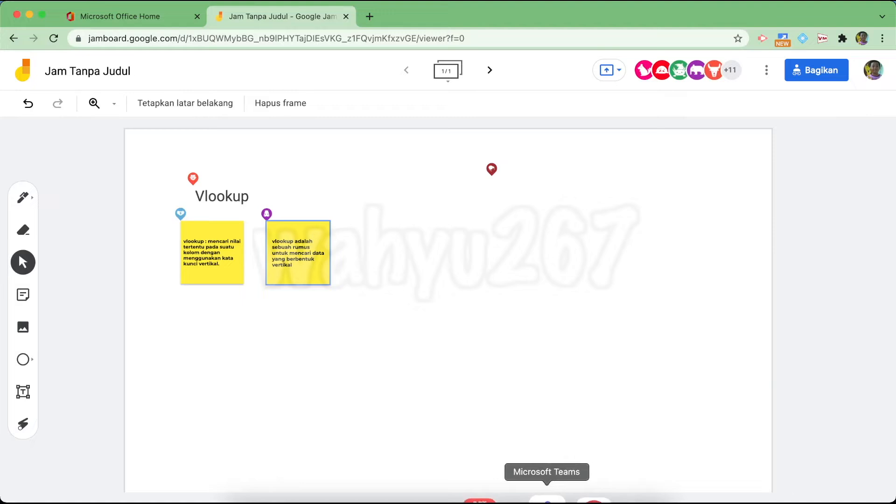
# Share the Jamboard window in the Informatika meeting, then minimize the meeting pop-out and return to Chrome
pyautogui.click(546, 496)
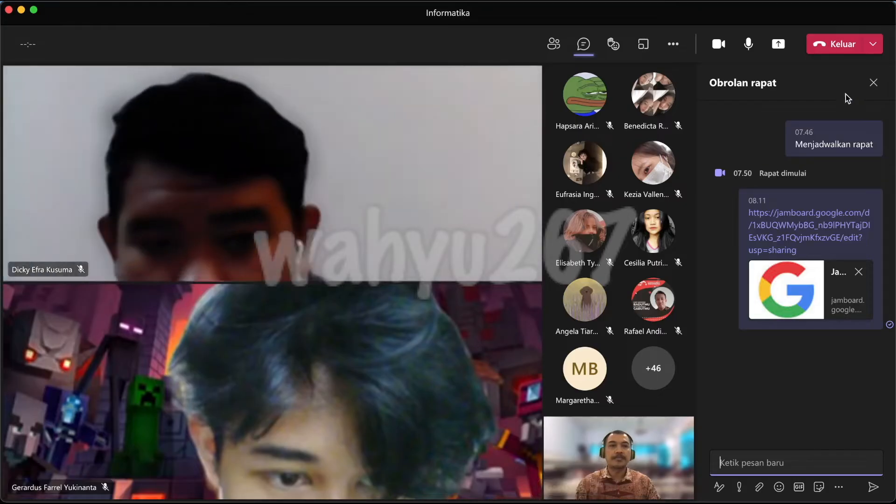
pyautogui.click(873, 83)
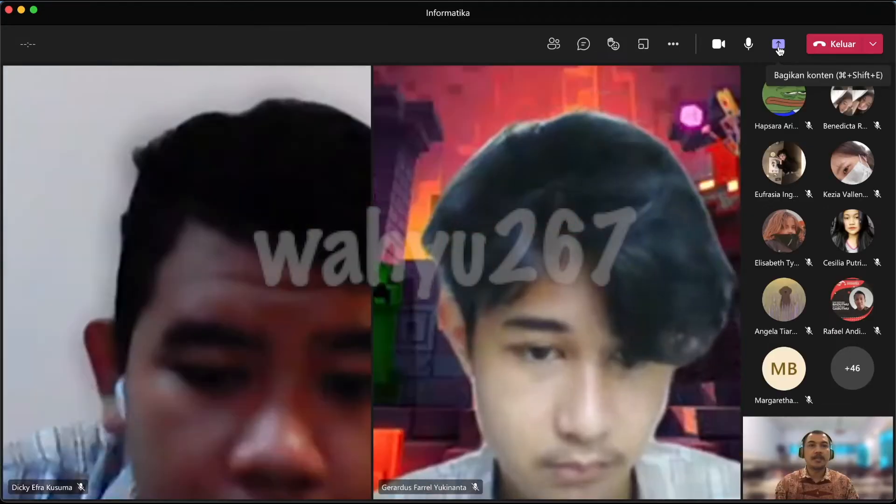
pyautogui.click(778, 45)
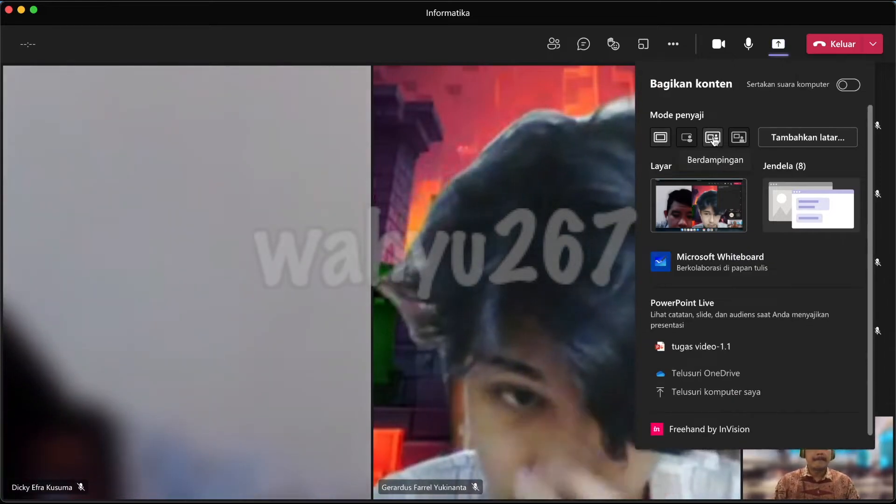
pyautogui.click(811, 215)
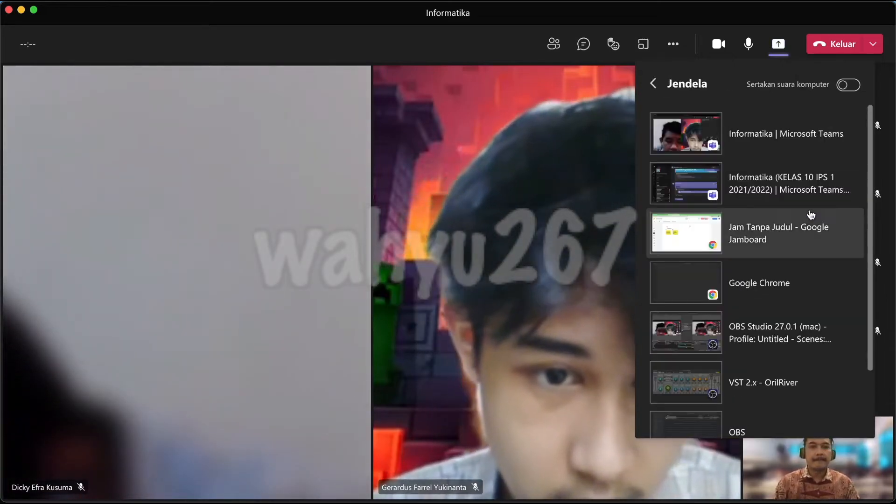
pyautogui.click(710, 232)
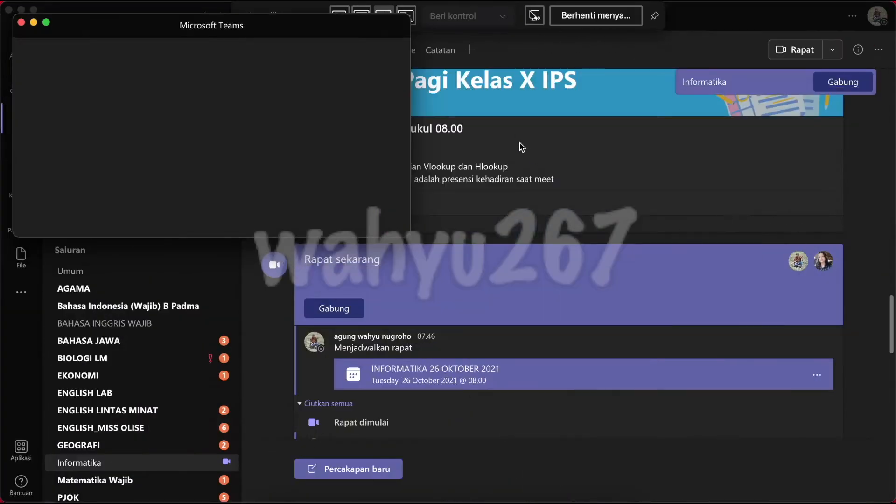
pyautogui.click(33, 24)
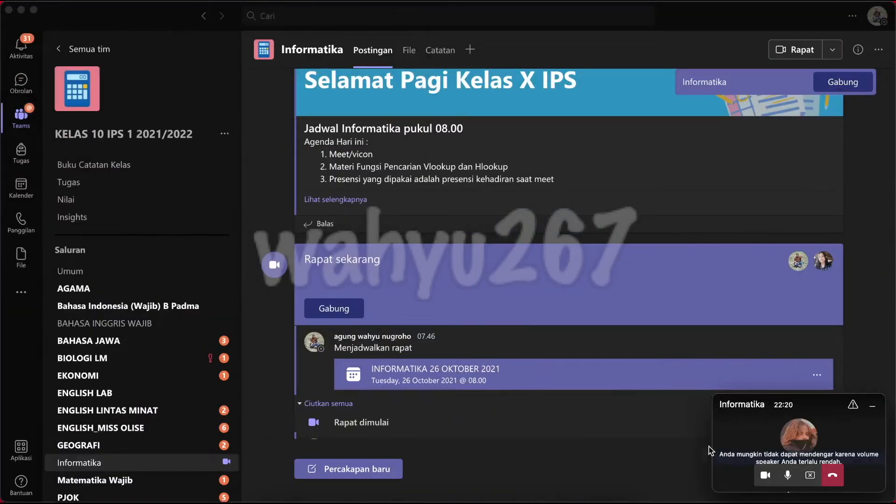
pyautogui.click(569, 499)
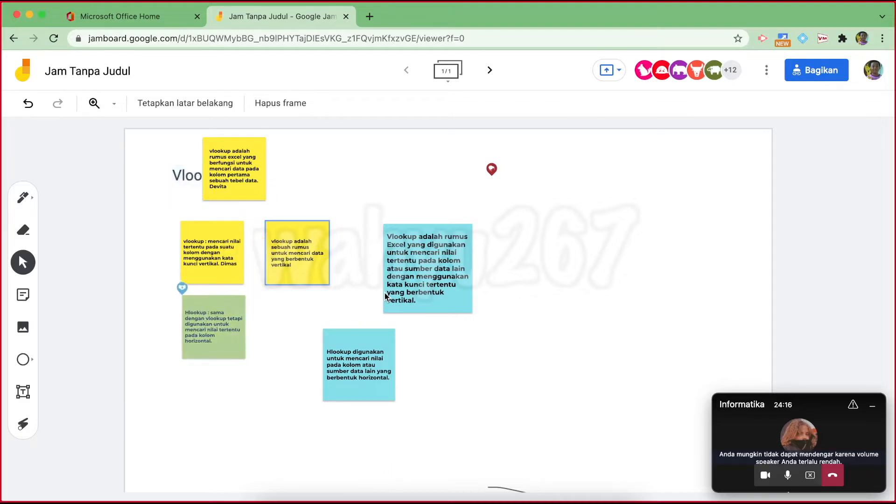
# Line up the blue Vlookup, yellow and blue Hlookup notes in a row below the uncovered Vlookup title
pyautogui.moveTo(415, 239); pyautogui.dragTo(387, 231)
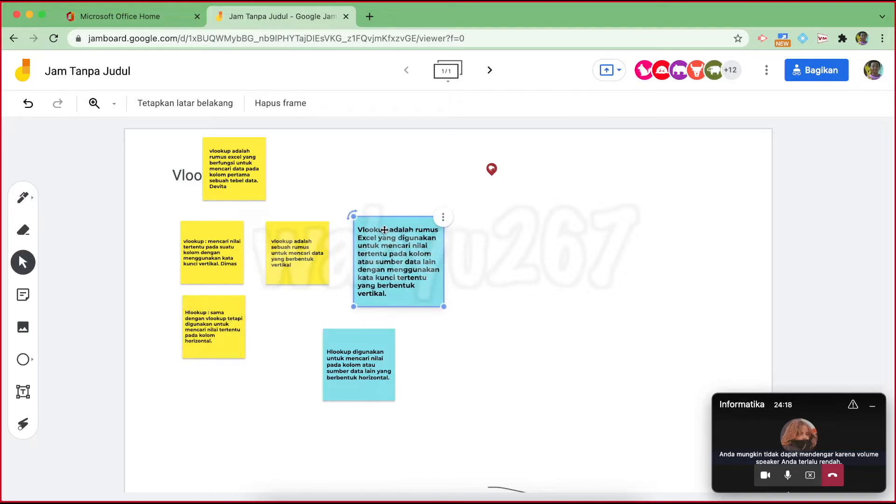
pyautogui.moveTo(243, 177); pyautogui.dragTo(518, 255)
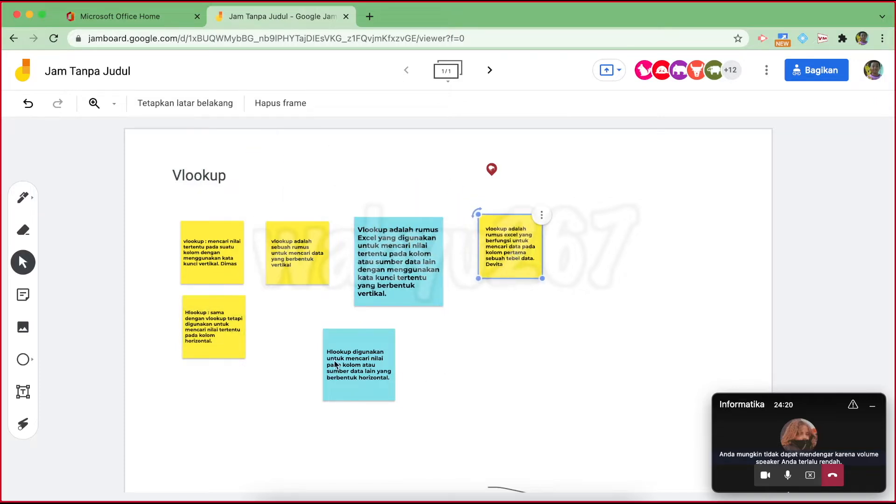
pyautogui.moveTo(338, 344); pyautogui.dragTo(283, 320)
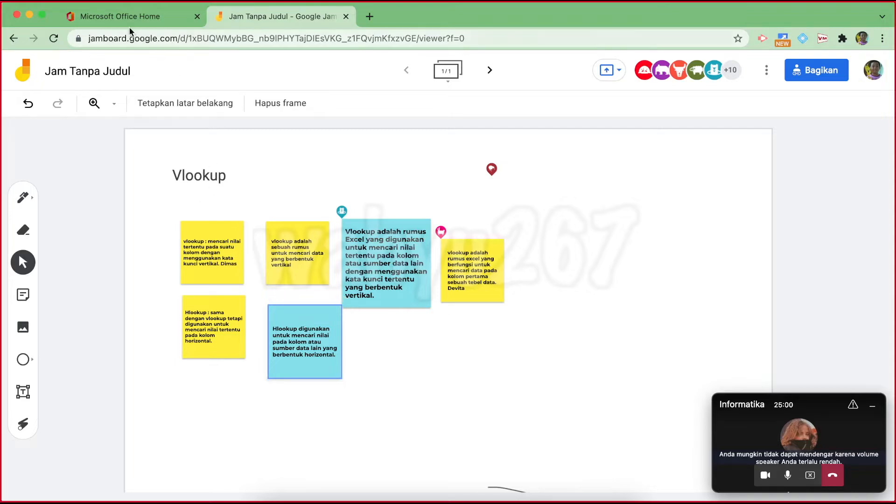
pyautogui.click(125, 16)
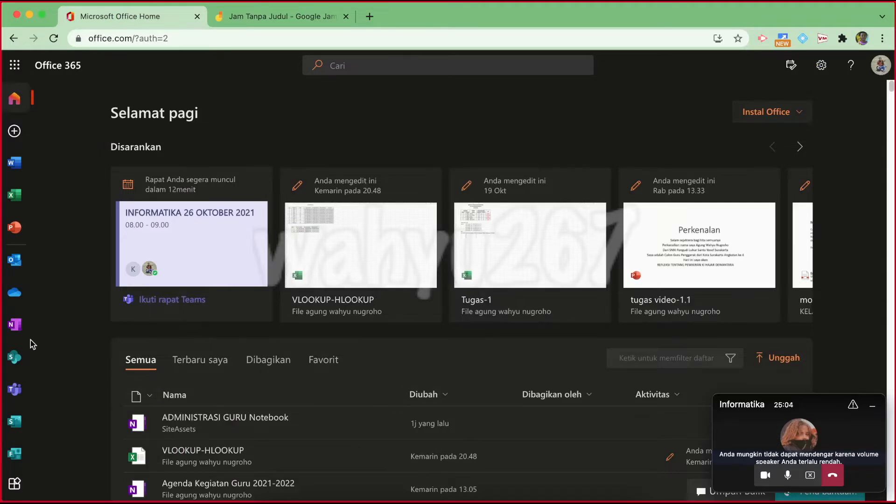
# Open VLOOKUP-HLOOKUP.xlsx from OneDrive's SMA PL YOSEF > TA 2021-2022 > Meteri Ajar > MATERI KELAS X 2021
pyautogui.click(14, 292)
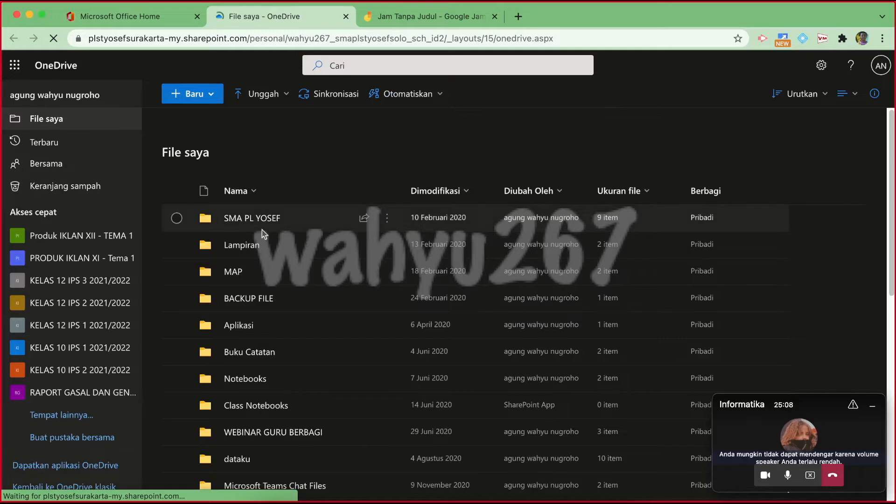
pyautogui.click(254, 218)
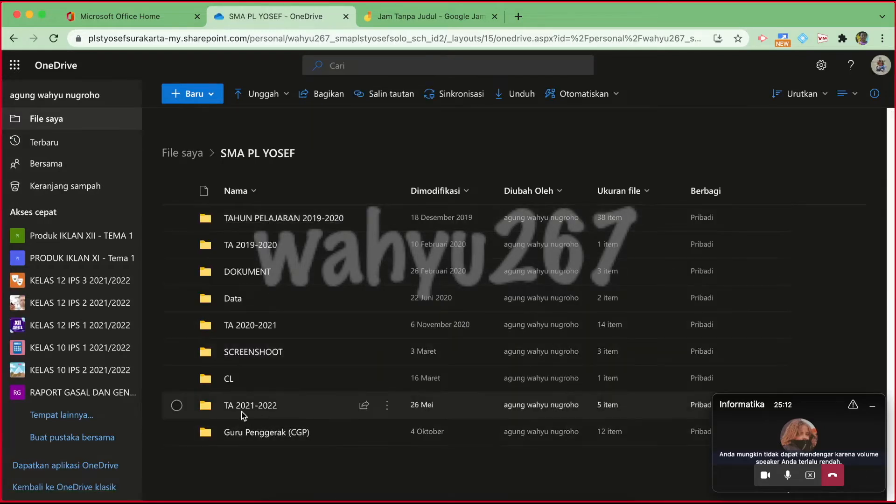
pyautogui.click(256, 407)
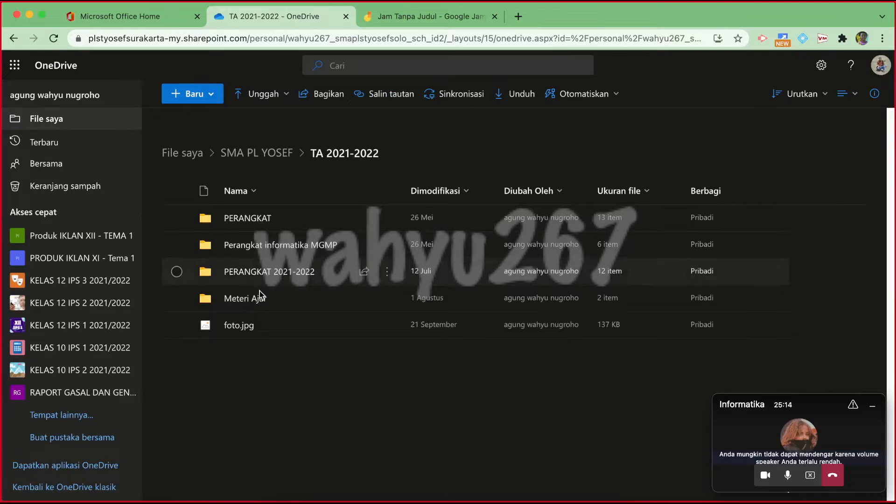
pyautogui.click(250, 298)
pyautogui.click(258, 248)
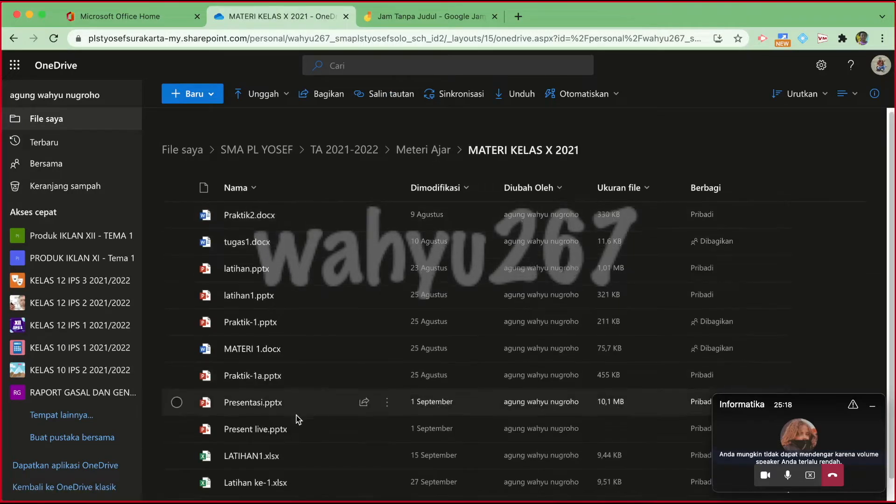
pyautogui.scroll(-1, 294, 415)
pyautogui.click(262, 486)
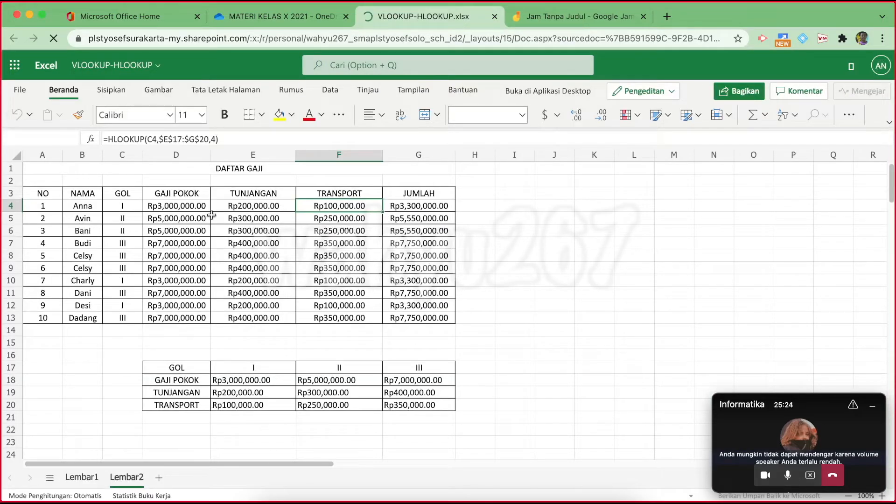
# Turn the DAFTAR GAJI figures in D4:G13 white so the salary columns look empty
pyautogui.moveTo(184, 206); pyautogui.dragTo(418, 319)
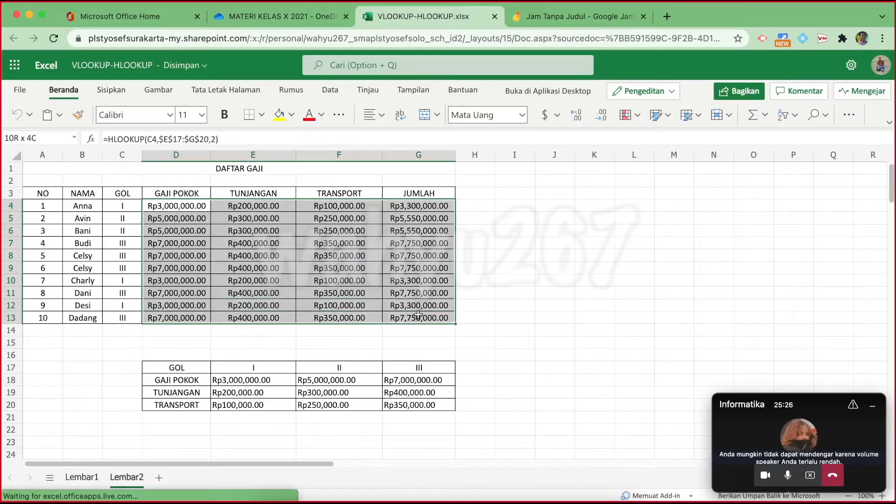
pyautogui.click(321, 120)
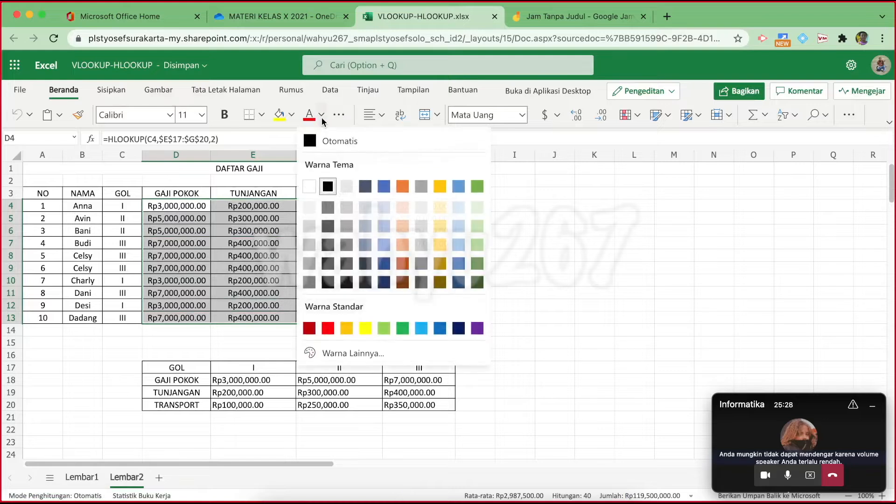
pyautogui.click(325, 184)
pyautogui.click(566, 238)
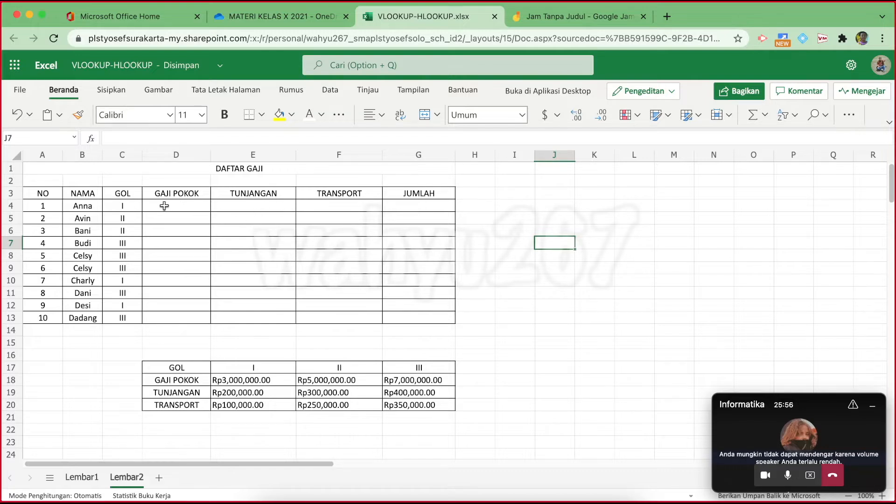
# Fill the GAJI POKOK to TRANSPORT header cells yellow
pyautogui.moveTo(165, 193); pyautogui.dragTo(345, 193)
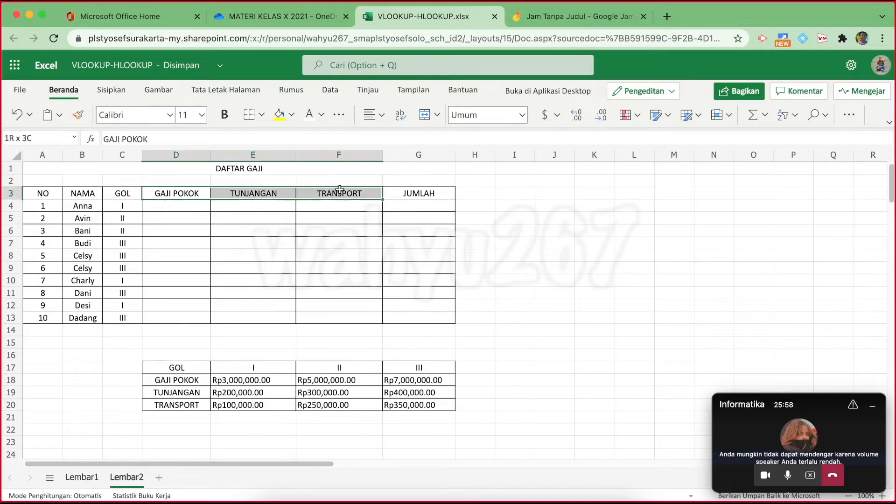
pyautogui.click(279, 114)
pyautogui.click(508, 189)
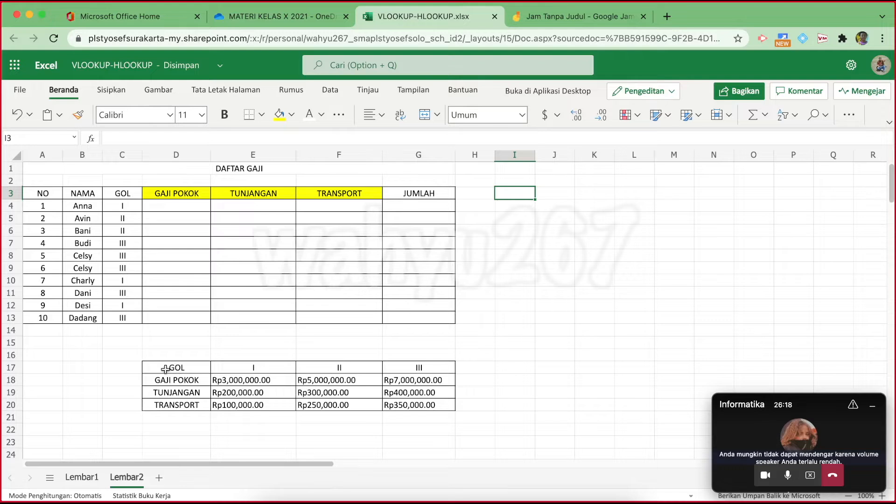
# Fill the lookup table's label cells D17:D20 yellow
pyautogui.moveTo(170, 367); pyautogui.dragTo(415, 404)
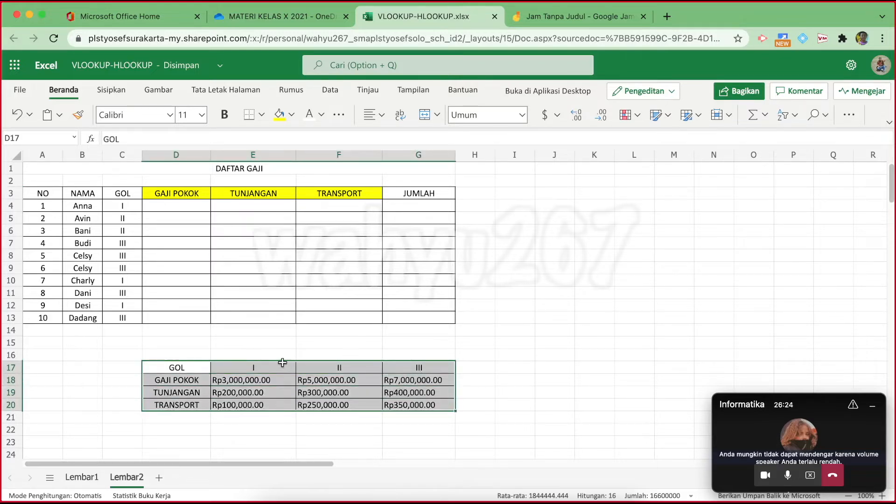
pyautogui.click(245, 381)
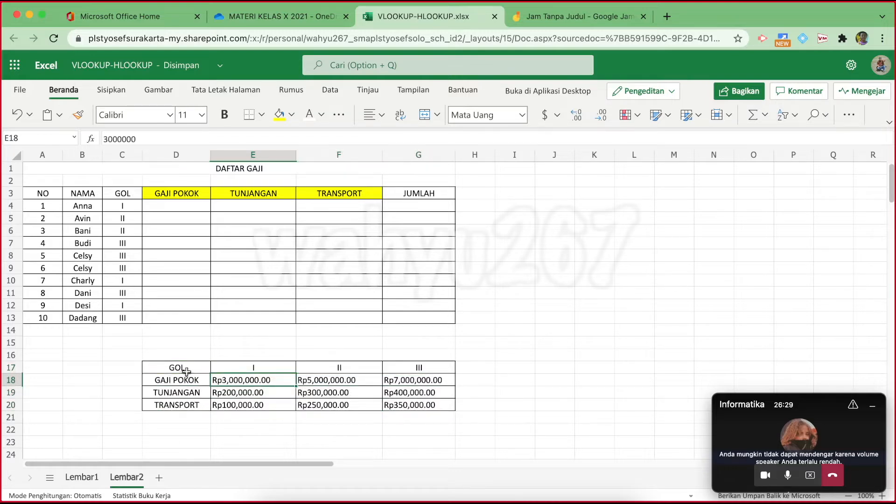
pyautogui.moveTo(203, 368); pyautogui.dragTo(418, 369)
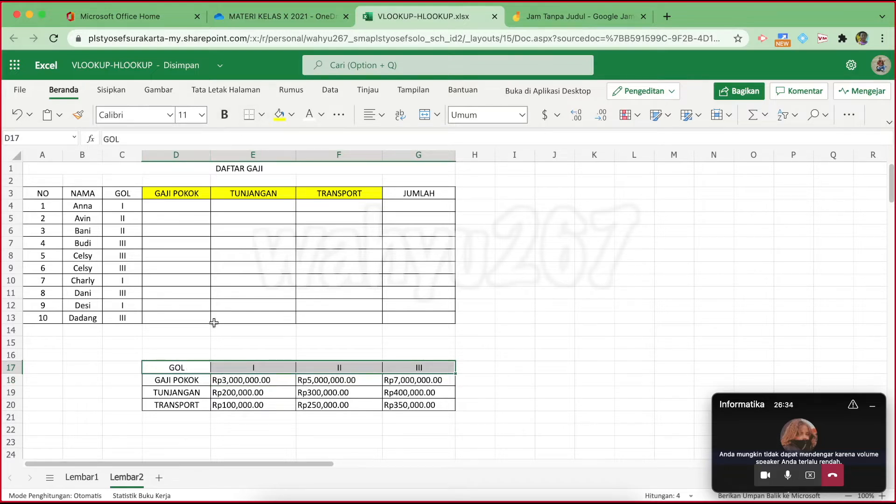
pyautogui.moveTo(183, 367); pyautogui.dragTo(180, 405)
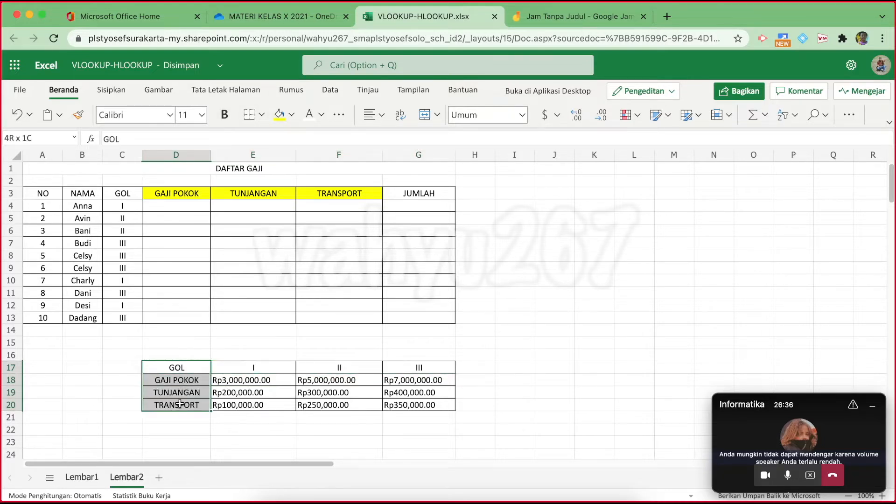
pyautogui.click(279, 114)
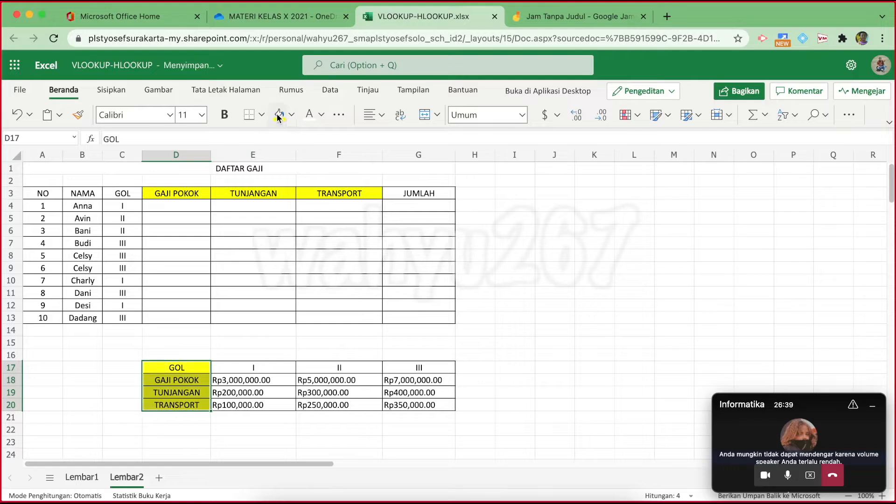
pyautogui.click(586, 366)
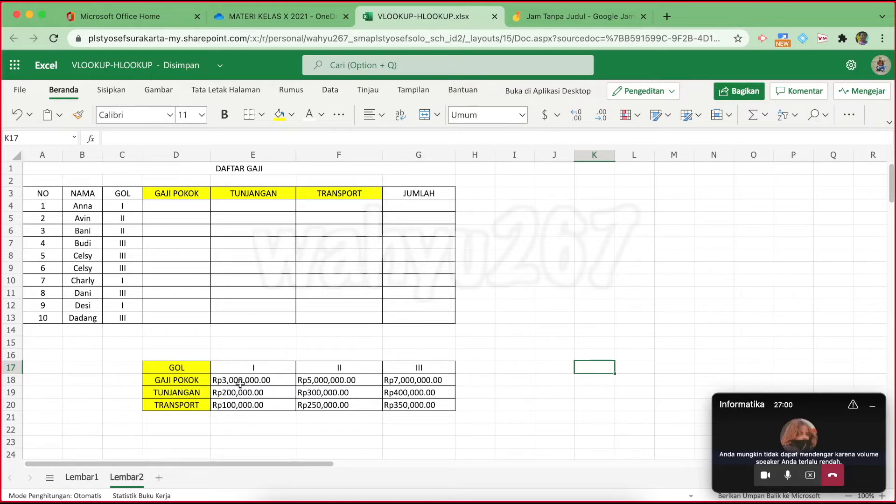
# Review the E18:G20 rate amounts on Lembar2, then select Lembar1's filled payroll amounts D4:G13
pyautogui.moveTo(232, 381)
pyautogui.mouseDown()
pyautogui.moveTo(431, 380)
pyautogui.moveTo(424, 405)
pyautogui.mouseUp()
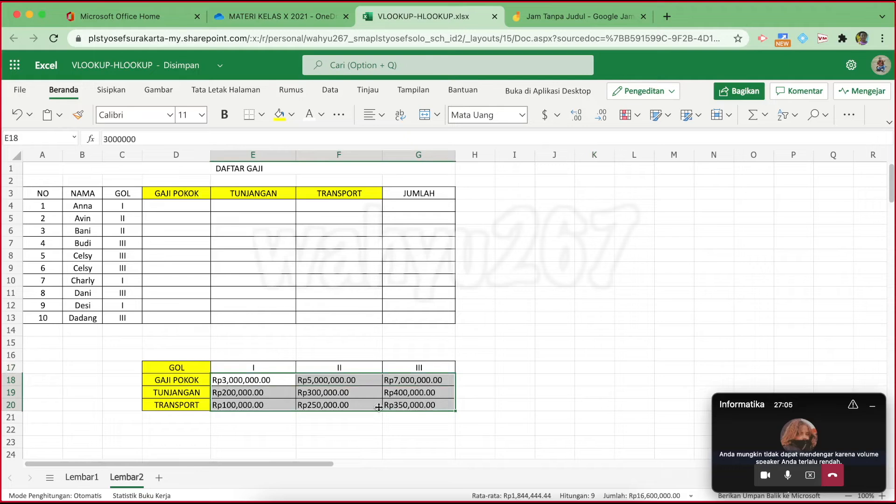
pyautogui.click(83, 477)
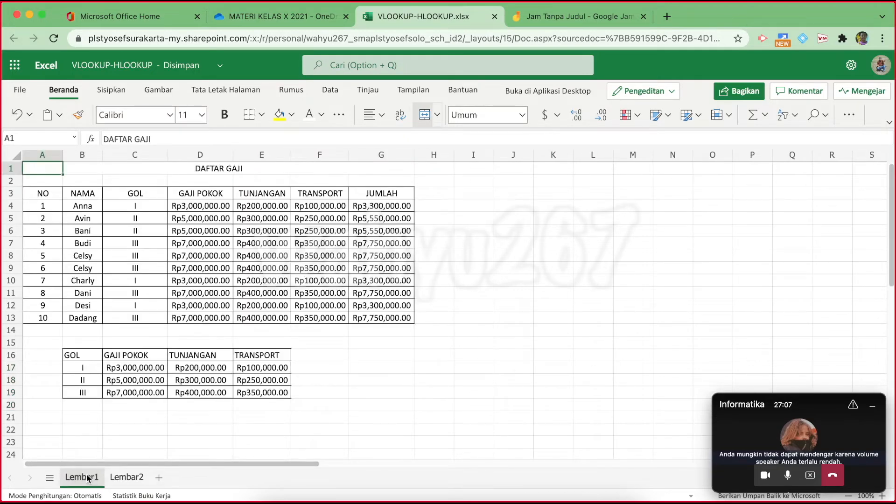
pyautogui.click(125, 477)
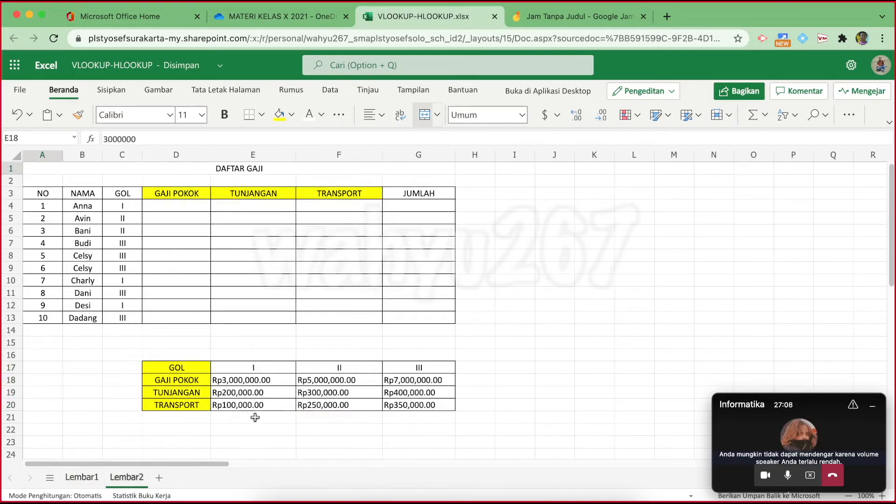
pyautogui.moveTo(228, 380); pyautogui.dragTo(428, 400)
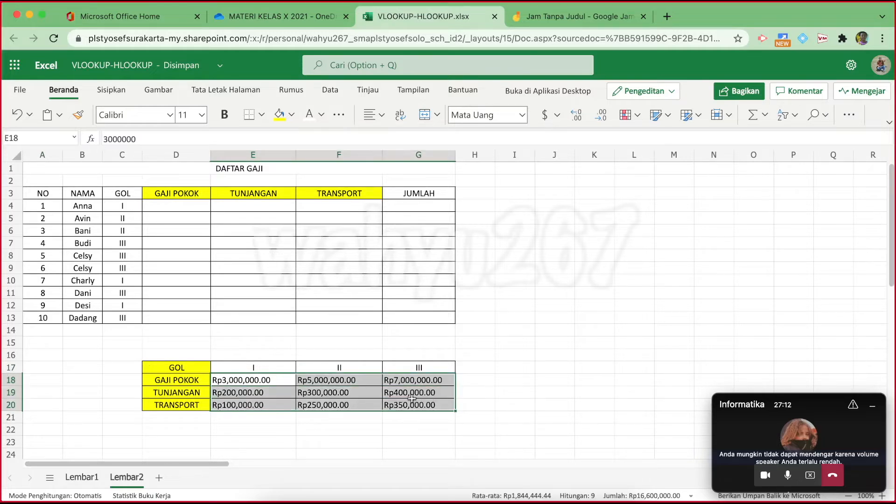
pyautogui.click(174, 380)
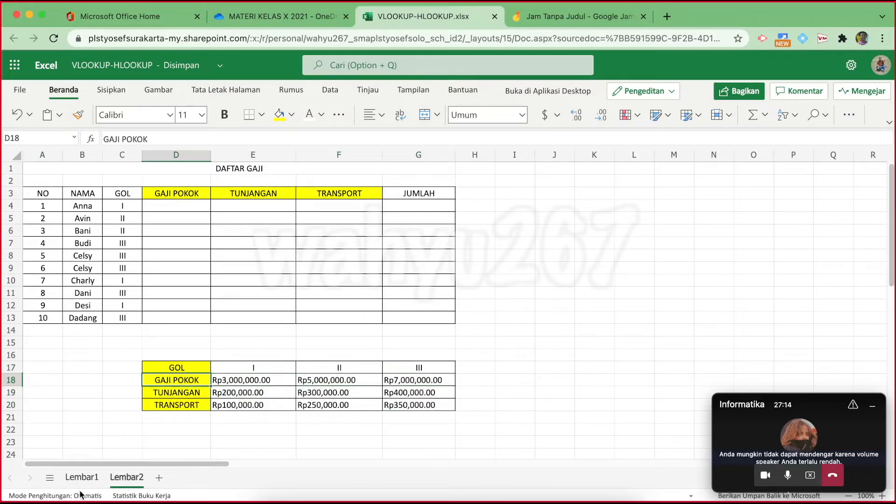
pyautogui.click(82, 477)
pyautogui.moveTo(196, 206); pyautogui.dragTo(376, 314)
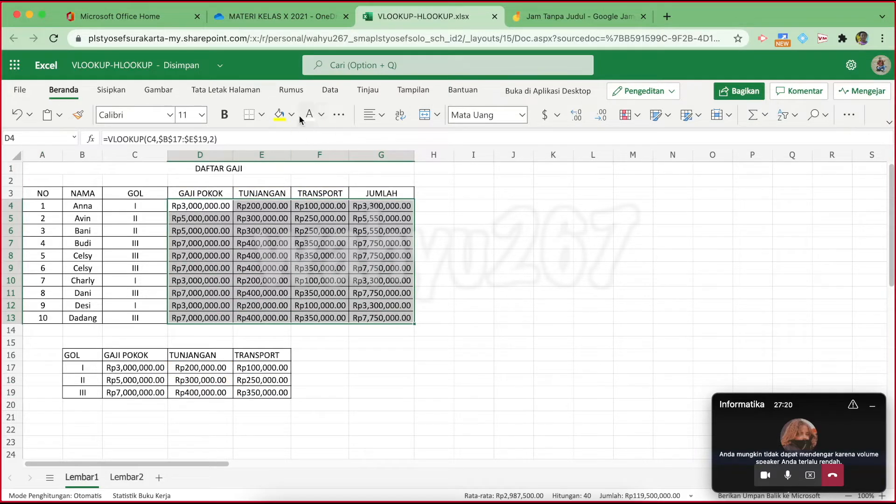
# Clear payroll amounts D4:G13 and fill headers D3:F3 and the GOL header row B16:E16 yellow
pyautogui.press('Delete')
pyautogui.click(474, 218)
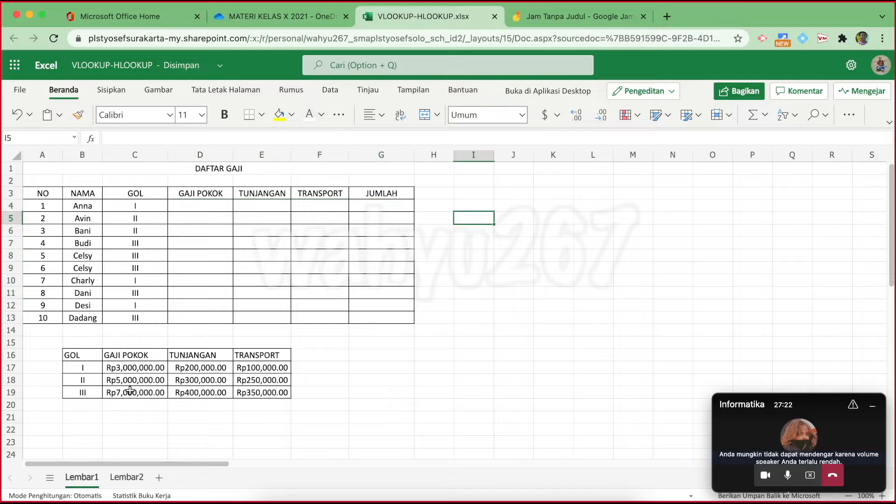
pyautogui.moveTo(185, 196); pyautogui.dragTo(325, 196)
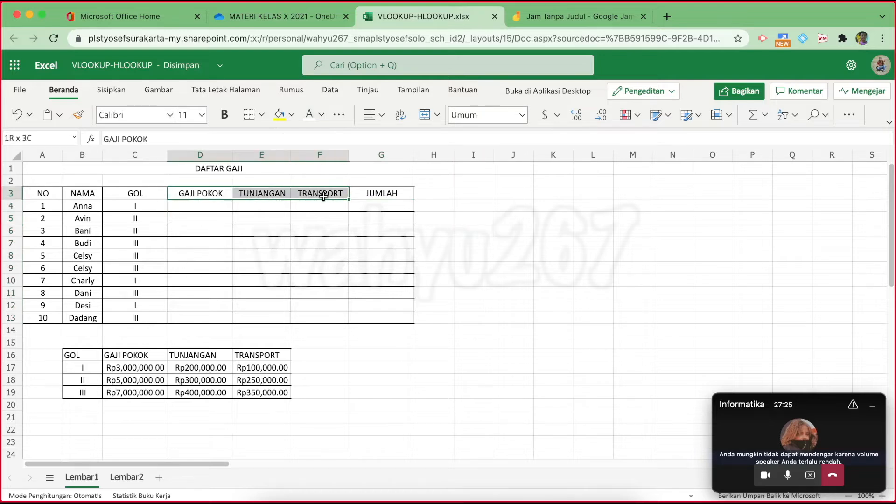
pyautogui.click(279, 114)
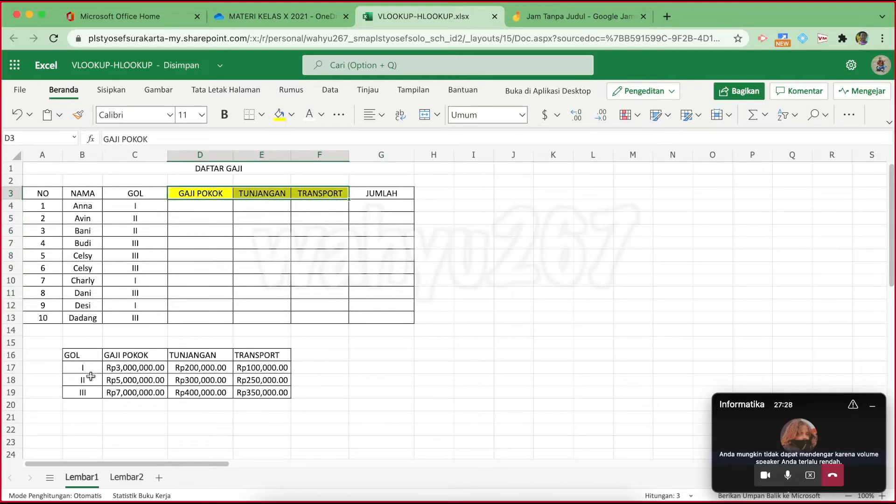
pyautogui.moveTo(82, 357); pyautogui.dragTo(263, 356)
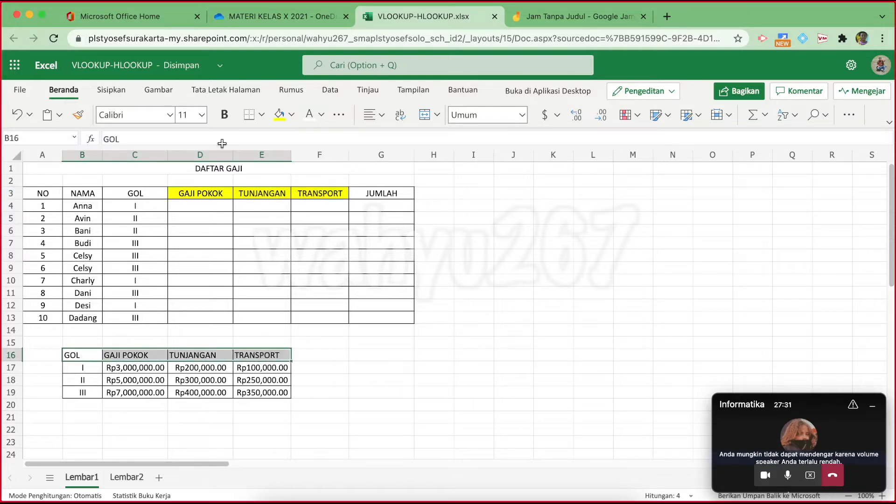
pyautogui.click(280, 117)
# Highlight each lookup-table column in turn: GOL, GAJI POKOK, TUNJANGAN and TRANSPORT
pyautogui.moveTo(135, 369); pyautogui.dragTo(136, 392)
pyautogui.moveTo(186, 368); pyautogui.dragTo(252, 387)
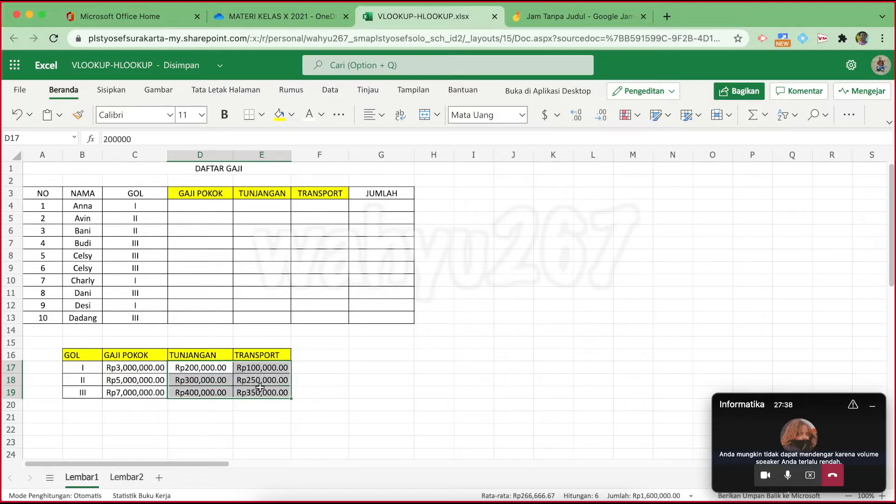
pyautogui.click(364, 366)
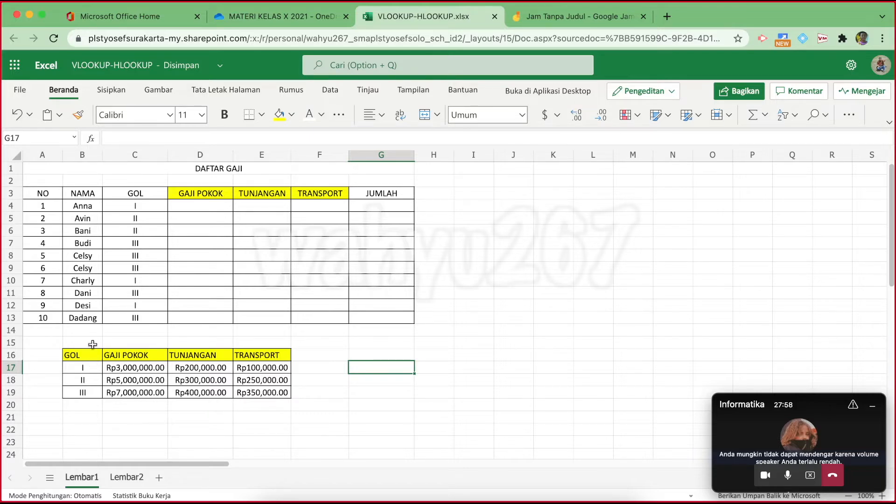
pyautogui.moveTo(91, 354); pyautogui.dragTo(87, 378)
pyautogui.moveTo(137, 355); pyautogui.dragTo(136, 388)
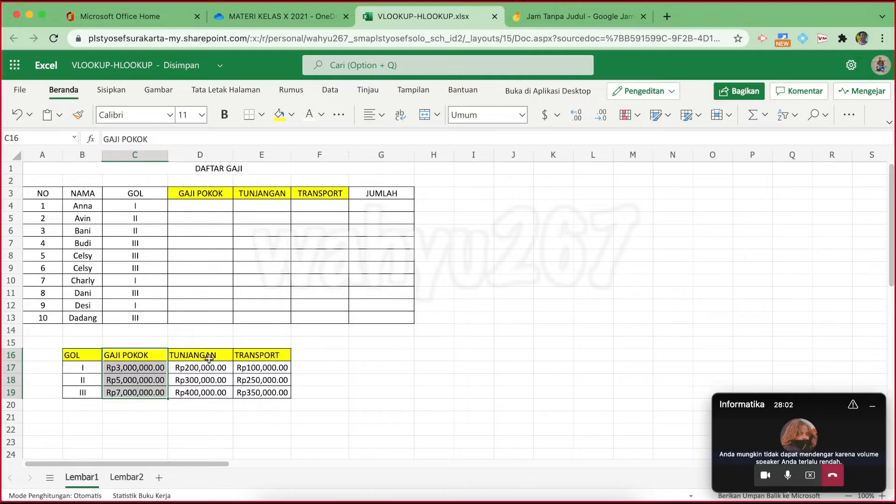
pyautogui.moveTo(206, 357); pyautogui.dragTo(204, 389)
pyautogui.moveTo(256, 361); pyautogui.dragTo(252, 392)
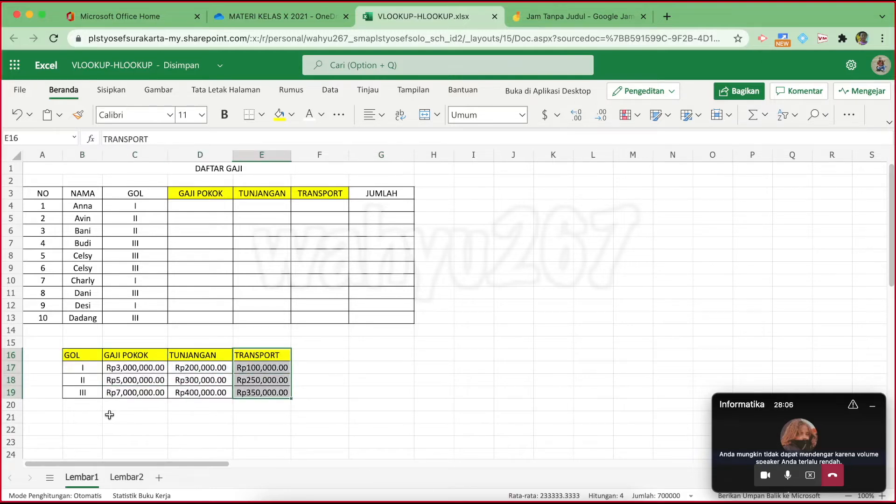
# On Lembar2, number cells H17:H20 with 1, 2, 3 and 4
pyautogui.click(126, 479)
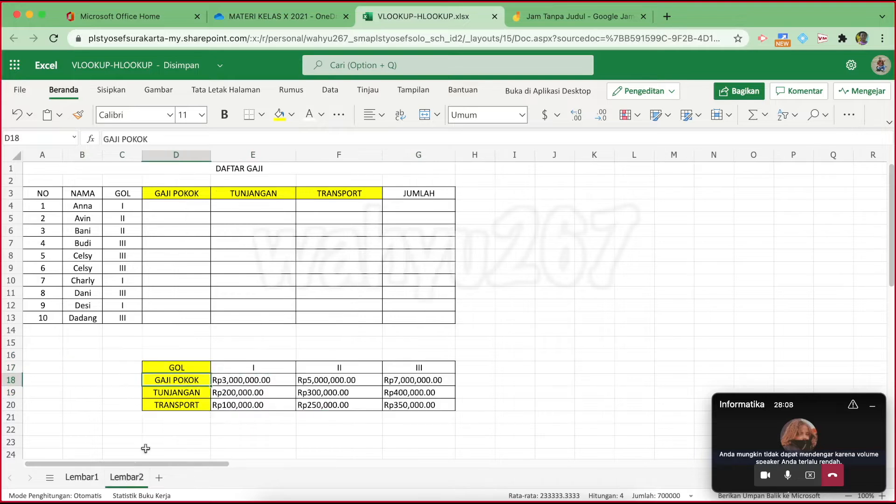
pyautogui.click(236, 426)
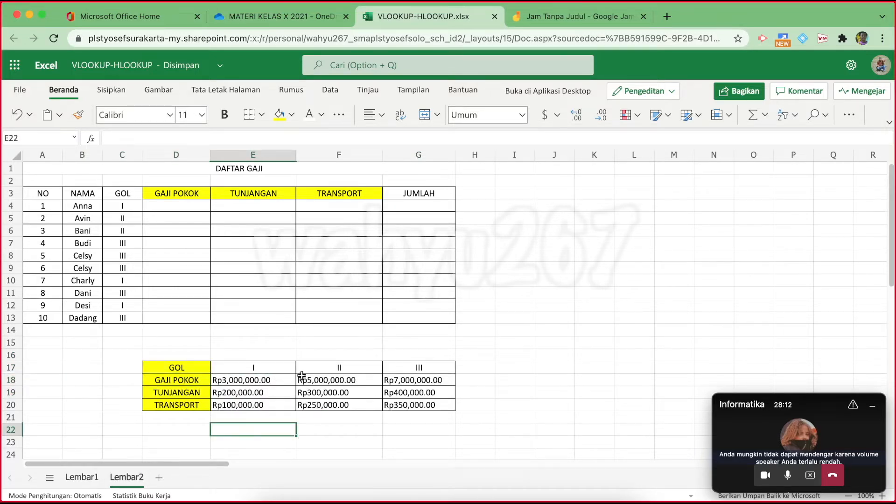
pyautogui.click(468, 366)
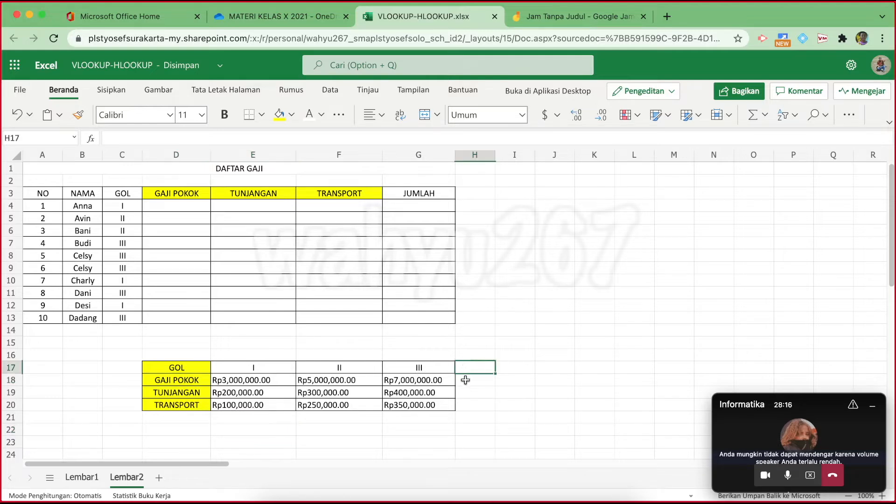
pyautogui.click(465, 380)
pyautogui.click(465, 392)
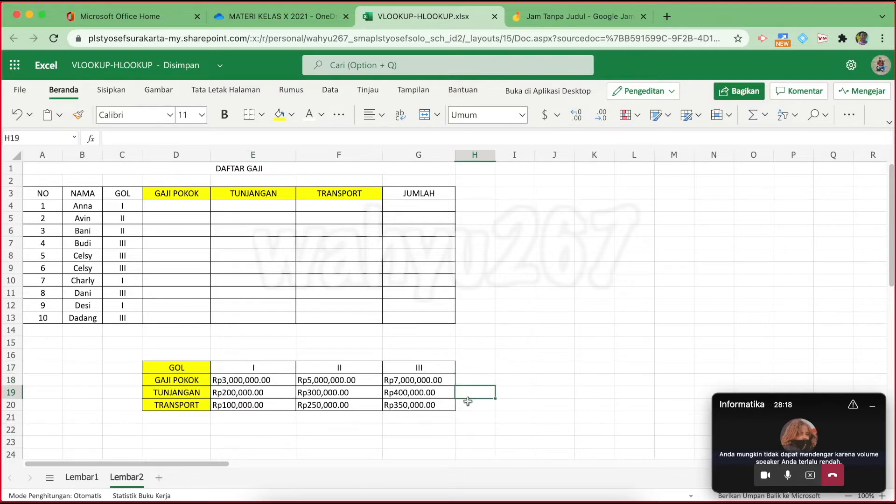
pyautogui.click(467, 402)
pyautogui.click(475, 368)
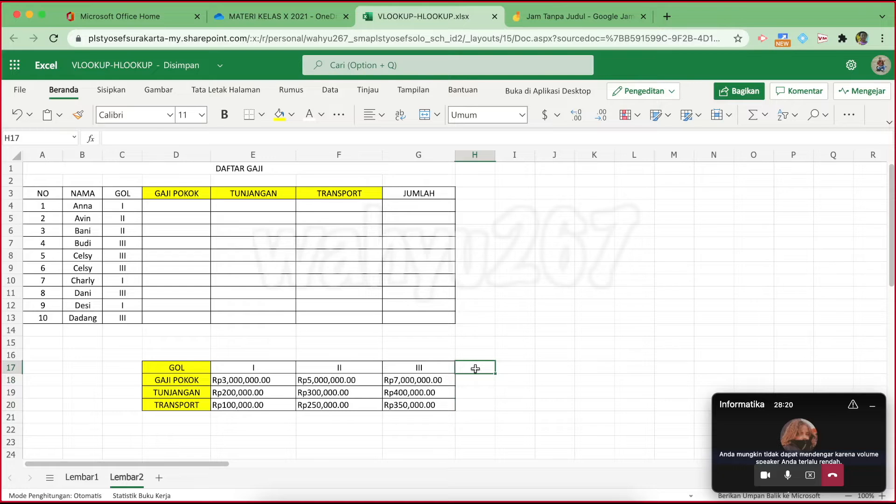
pyautogui.write('1')
pyautogui.press('Return')
pyautogui.write('2')
pyautogui.press('Return')
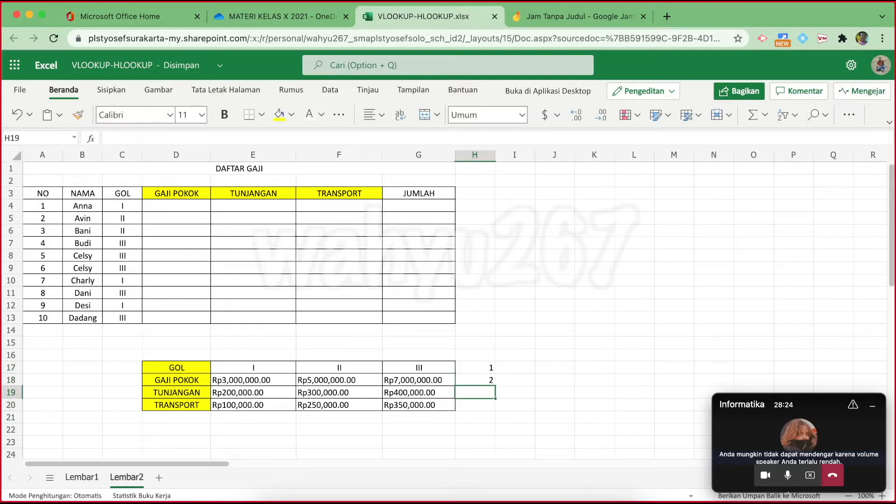
pyautogui.write('3')
pyautogui.press('Return')
pyautogui.write('4')
pyautogui.press('Return')
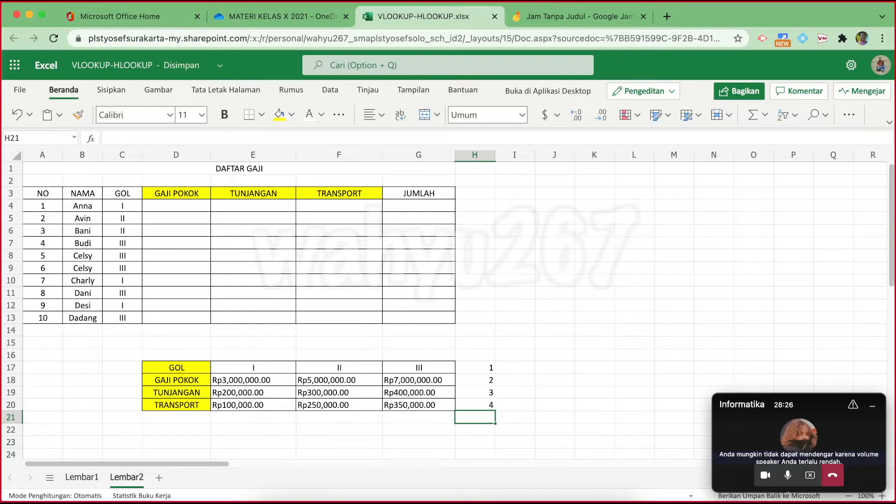
# Give the I, II and III header cells E17:G17 a light-green fill
pyautogui.moveTo(241, 370); pyautogui.dragTo(424, 369)
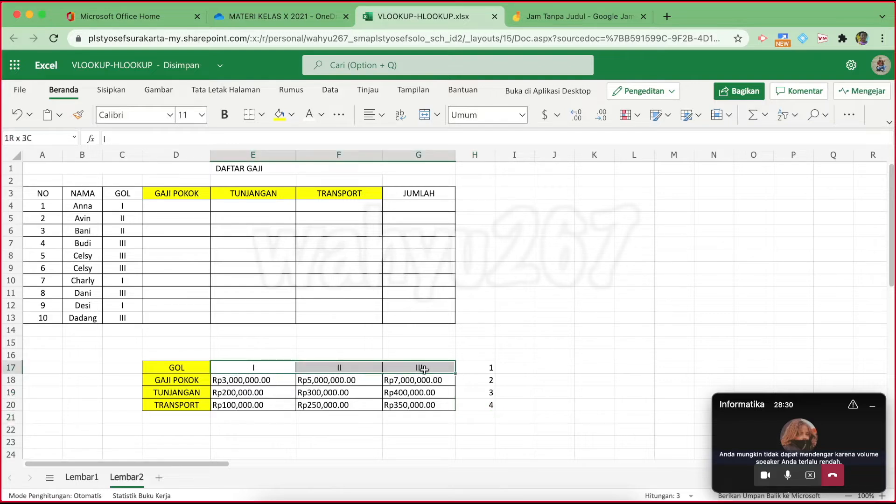
pyautogui.click(291, 115)
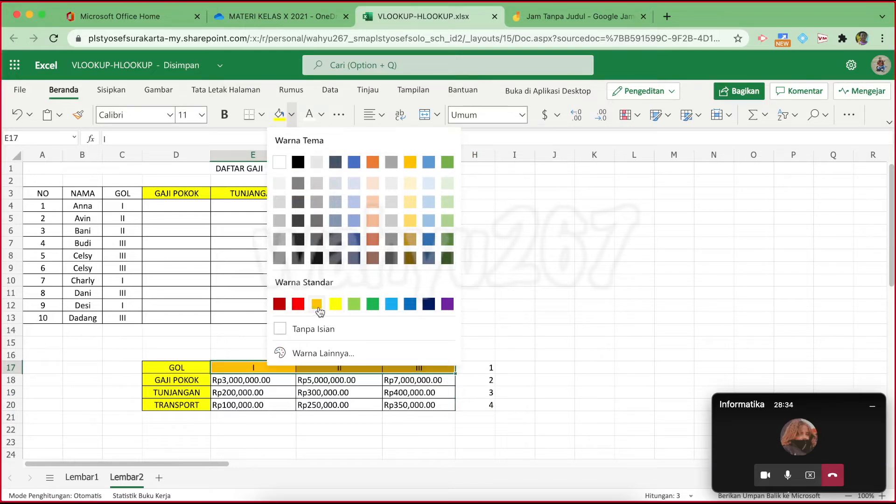
pyautogui.click(356, 305)
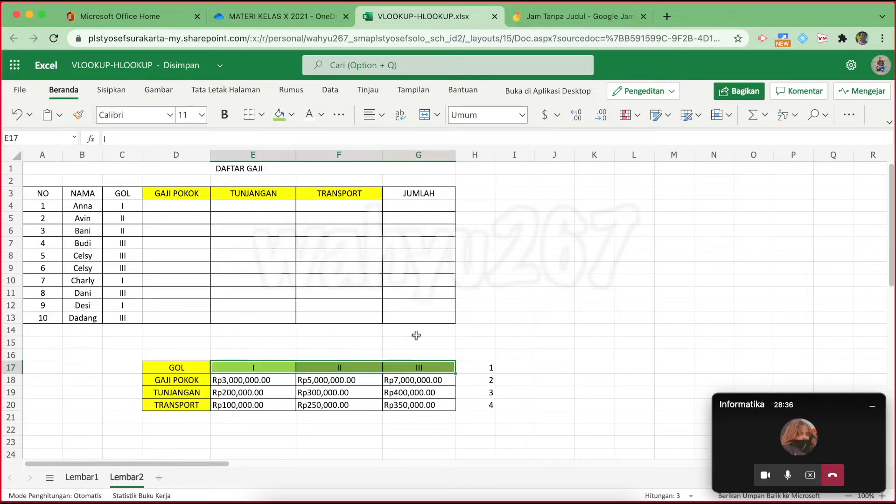
pyautogui.moveTo(122, 204); pyautogui.dragTo(124, 315)
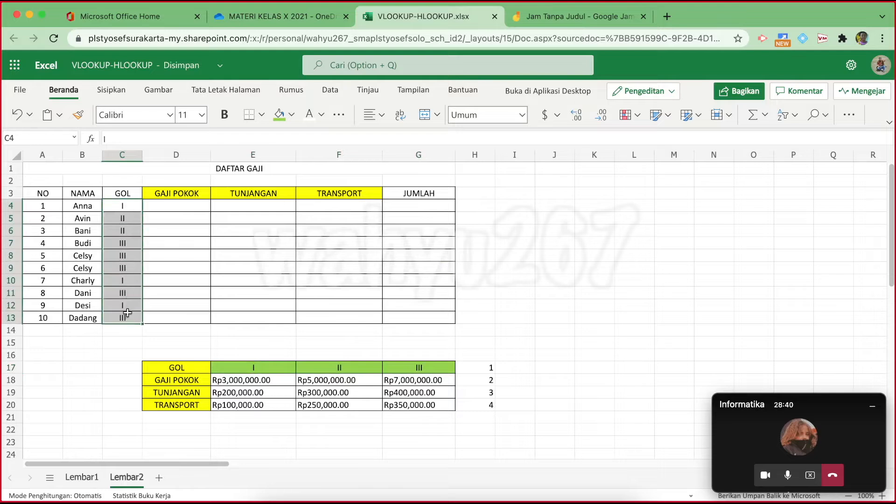
pyautogui.click(560, 298)
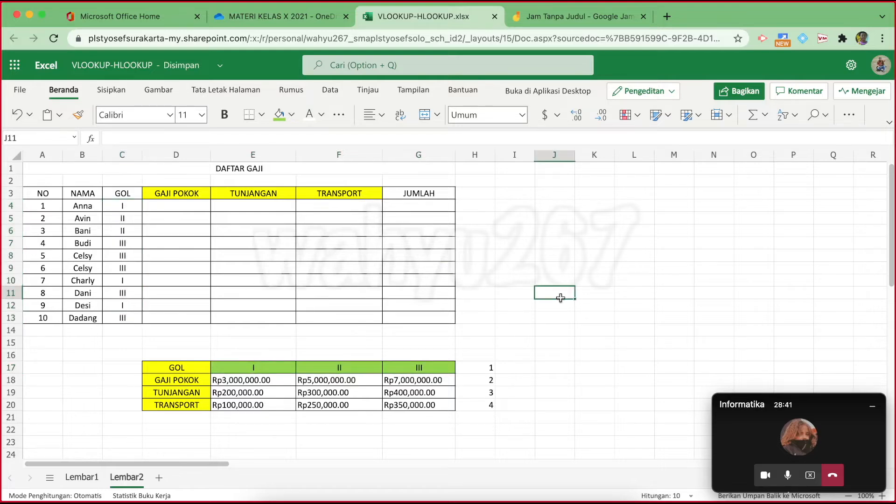
# On Lembar1, fill the GOL codes I–III in B17:B19 green
pyautogui.click(82, 481)
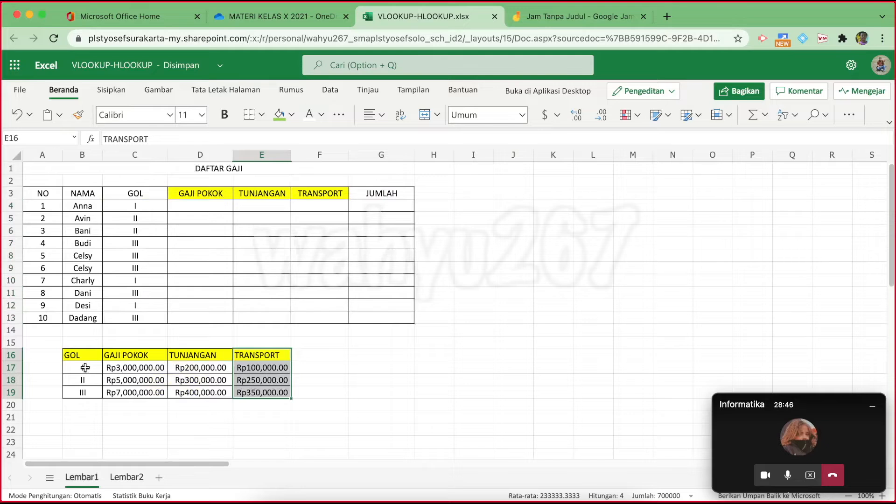
pyautogui.moveTo(84, 368); pyautogui.dragTo(80, 391)
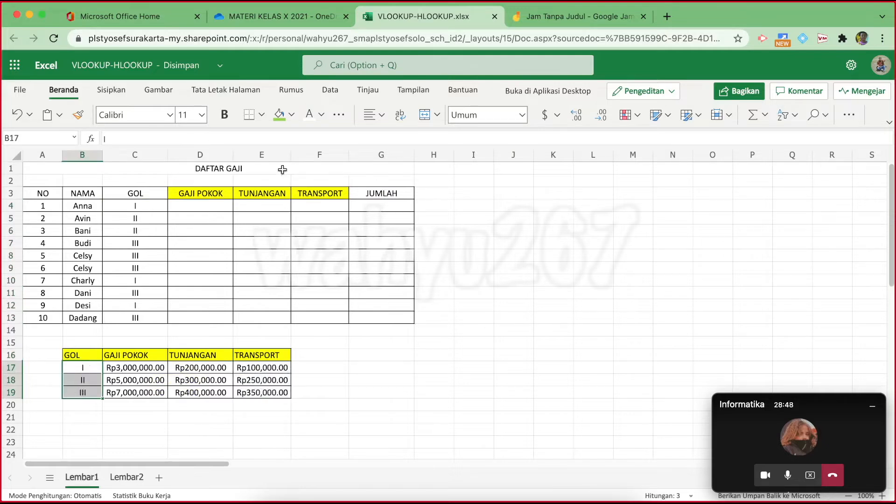
pyautogui.click(278, 118)
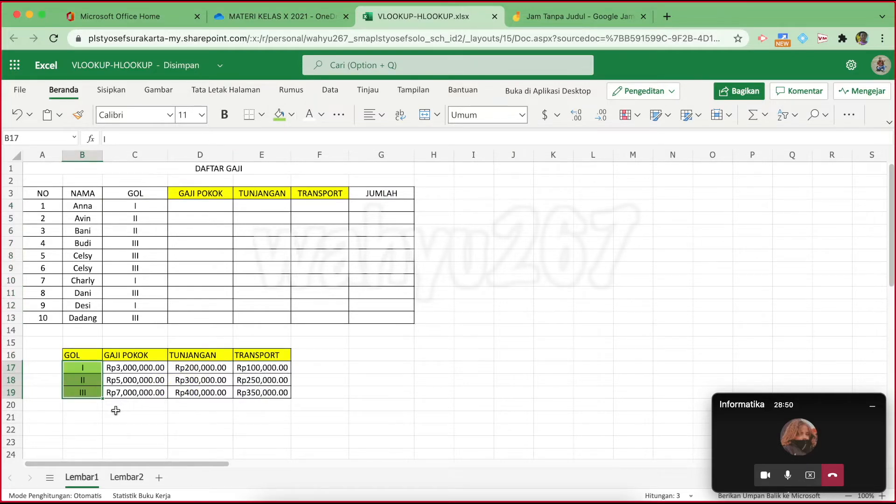
# Enter column numbers 1, 2, 3 and 4 in B20:E20 beneath the GOL table
pyautogui.click(89, 406)
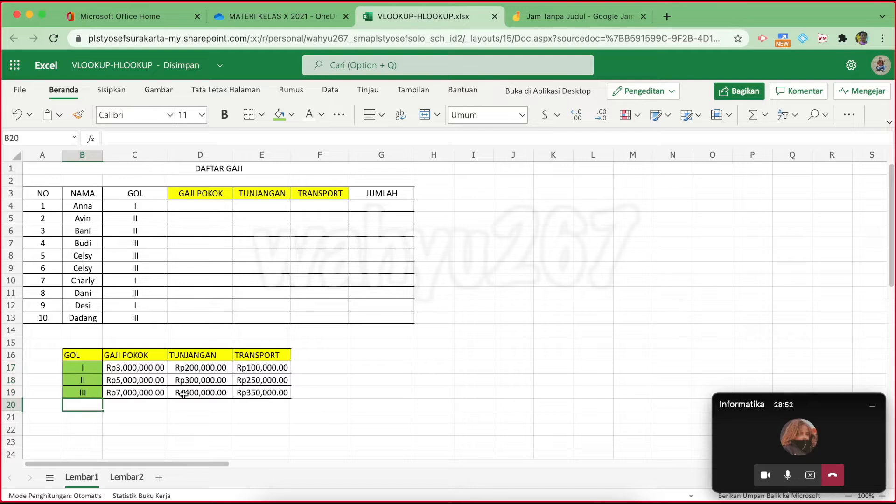
pyautogui.write('1')
pyautogui.press('Tab')
pyautogui.write('2')
pyautogui.press('Tab')
pyautogui.write('3')
pyautogui.press('Tab')
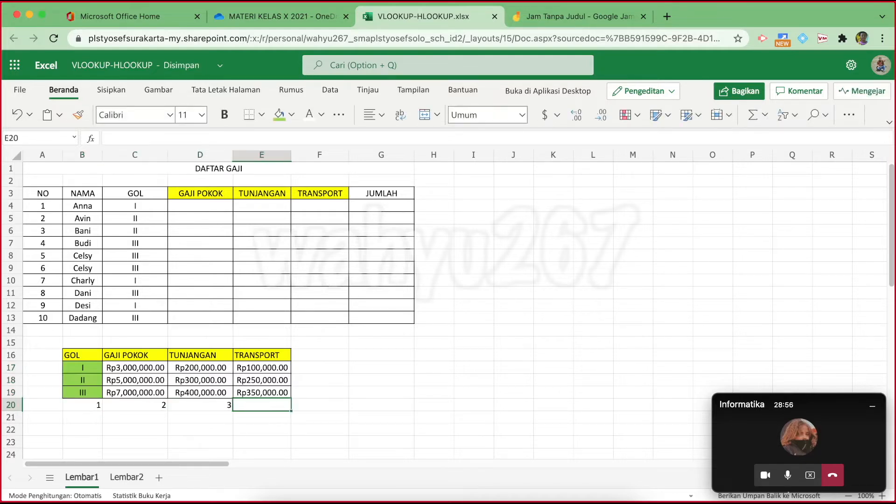
pyautogui.write('4')
pyautogui.press('Tab')
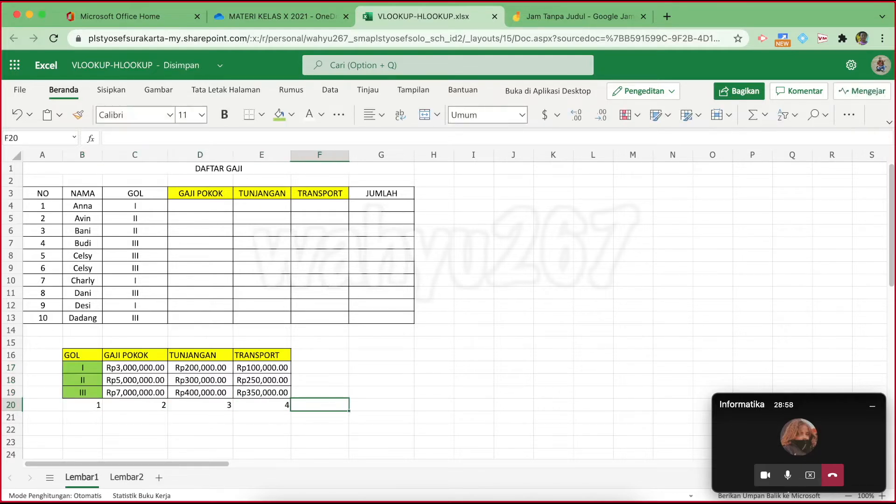
pyautogui.click(77, 405)
pyautogui.moveTo(109, 406); pyautogui.dragTo(287, 410)
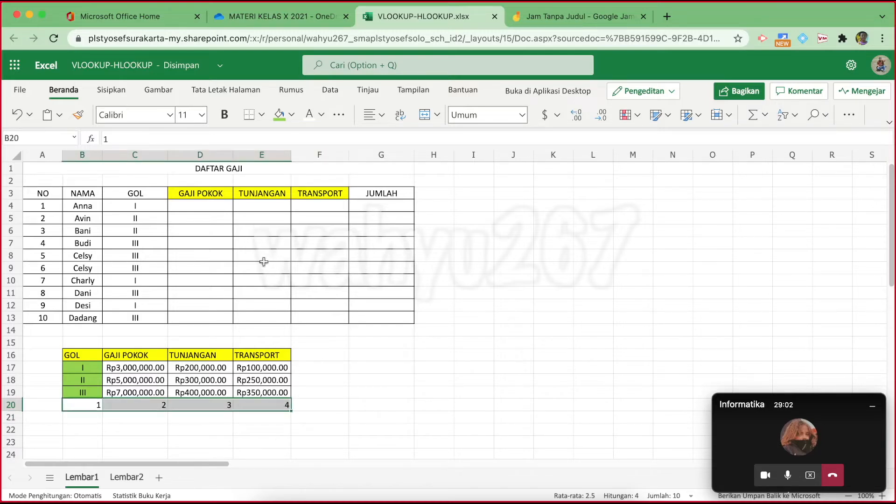
pyautogui.moveTo(210, 206); pyautogui.dragTo(208, 313)
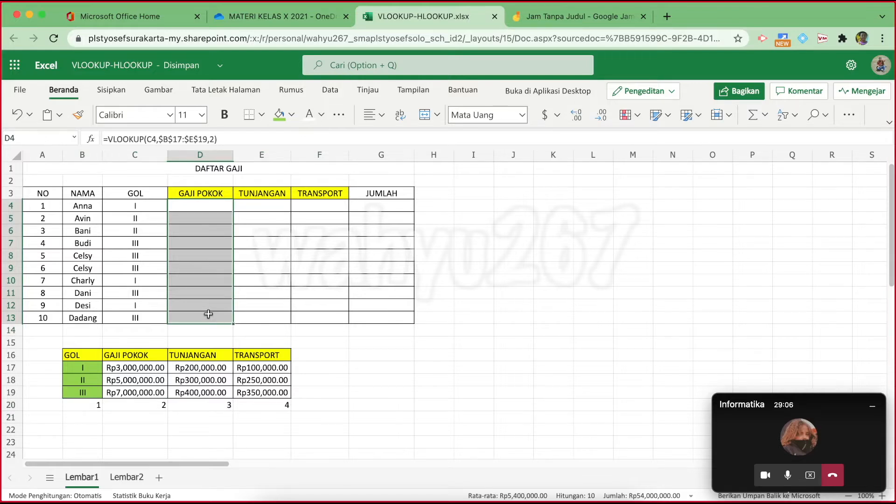
# Delete the VLOOKUP formulas from D4:D13, then check E4's formula and reselect D4
pyautogui.press('Delete')
pyautogui.click(513, 243)
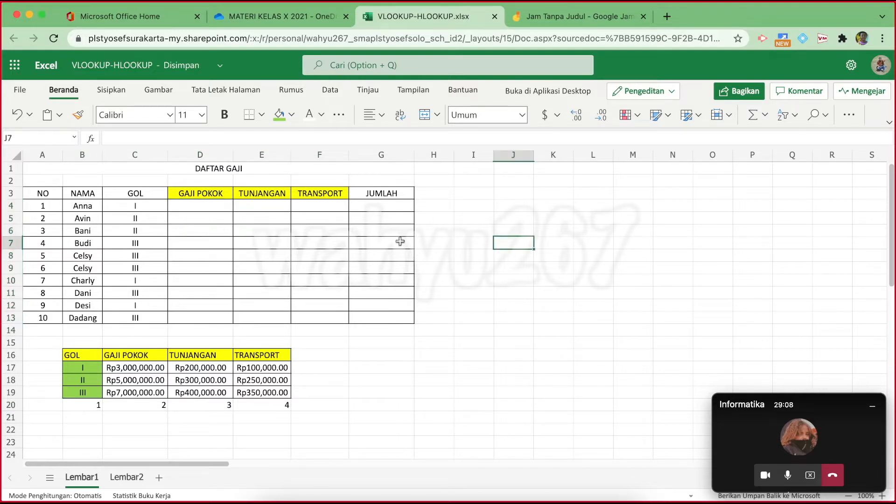
pyautogui.click(208, 209)
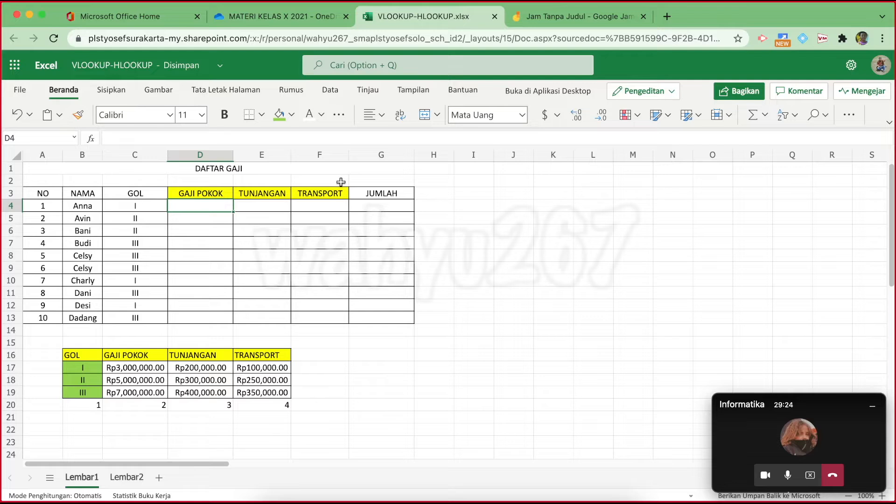
pyautogui.click(259, 208)
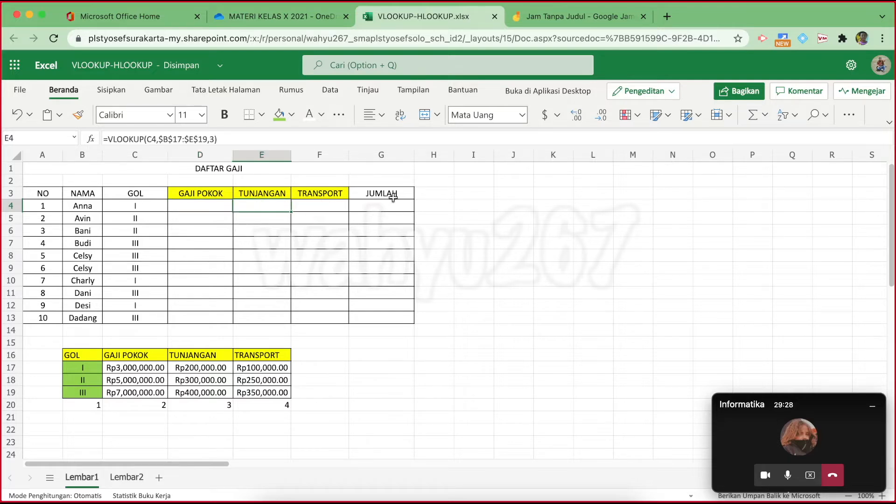
pyautogui.click(195, 205)
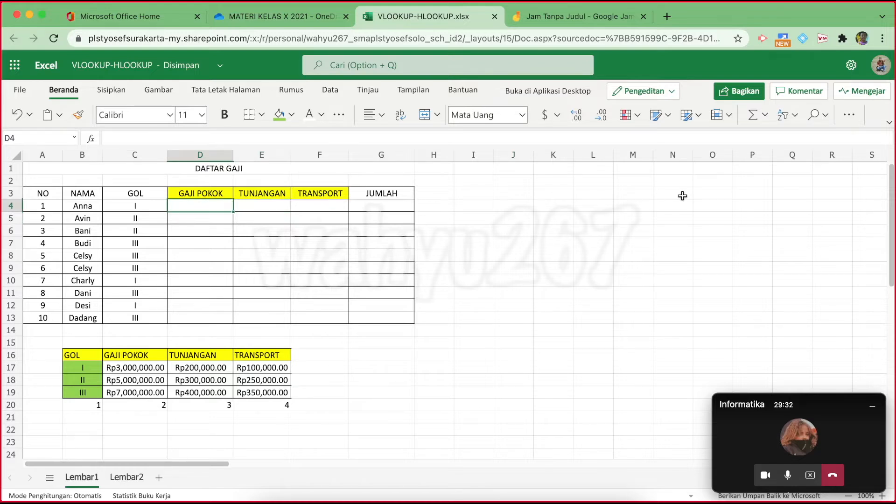
# Make D4's text red and start its formula with =VLOOKUP( from the autocomplete list
pyautogui.write('=')
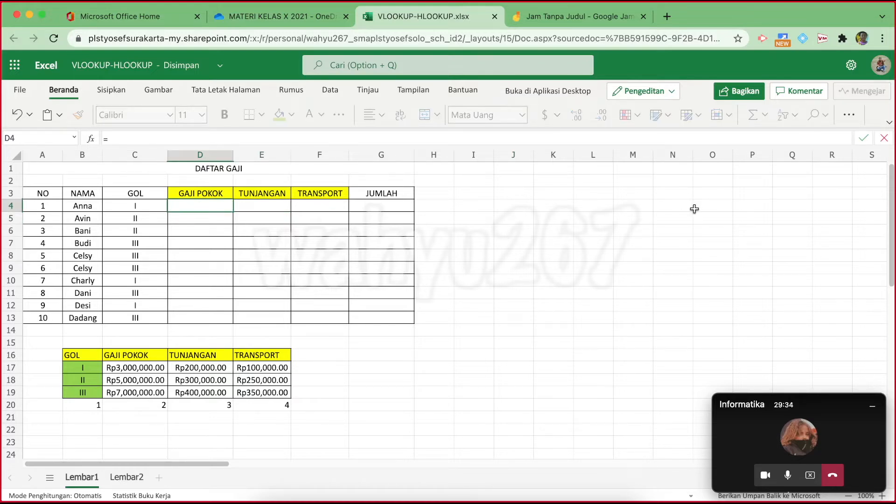
pyautogui.press('Escape')
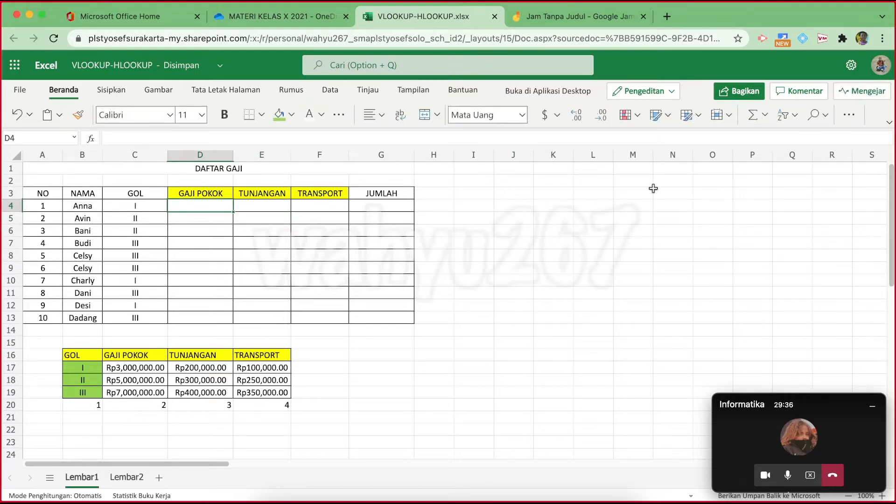
pyautogui.click(322, 116)
pyautogui.click(328, 328)
pyautogui.write('=')
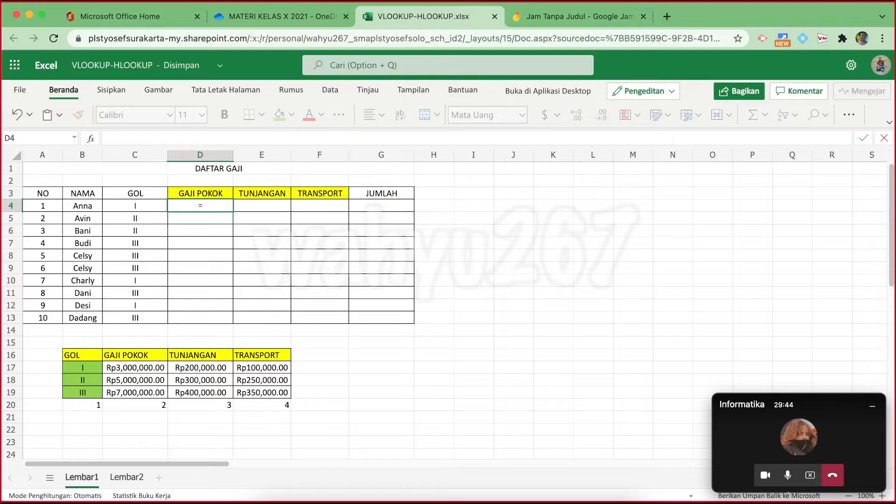
pyautogui.write('v')
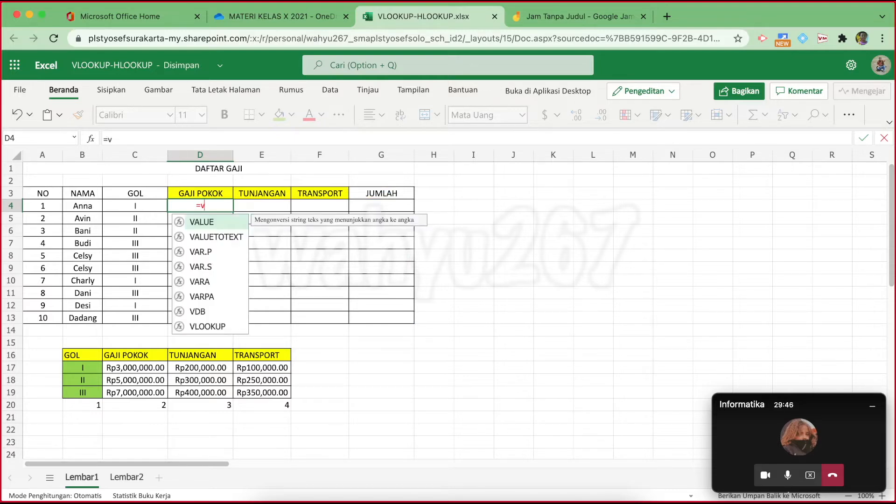
pyautogui.press('BackSpace')
pyautogui.write('vlo')
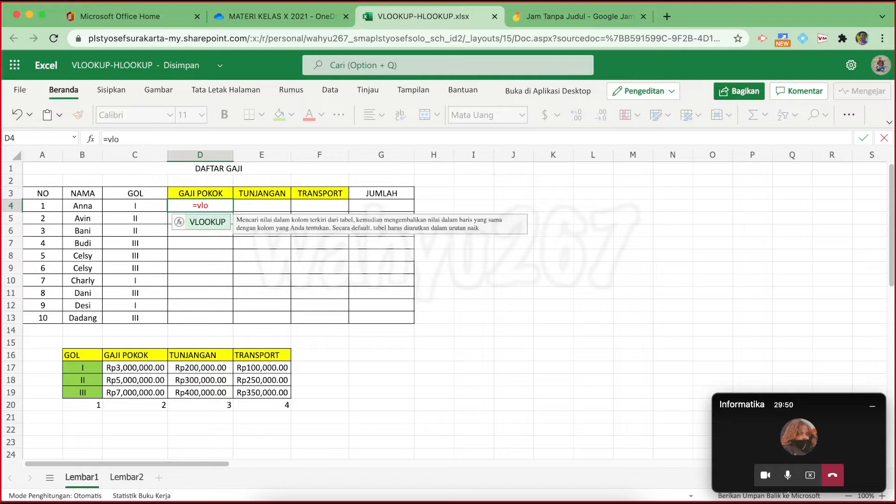
pyautogui.doubleClick(213, 222)
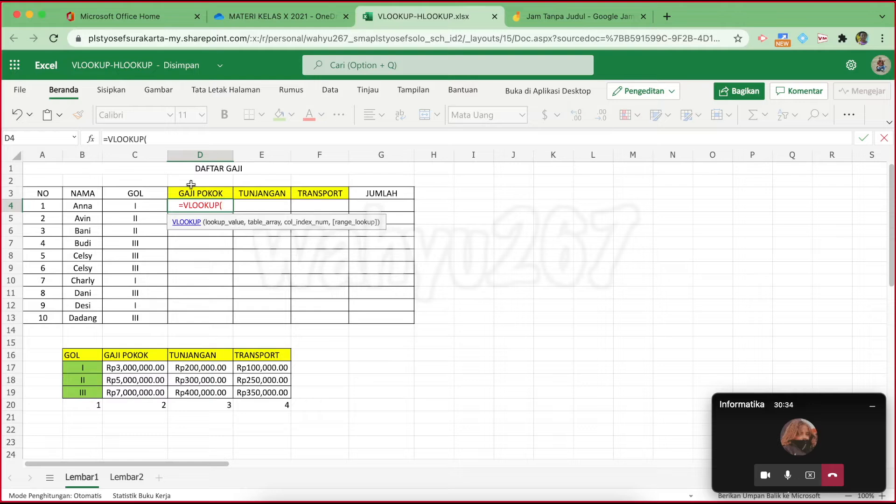
# Complete D4's formula as =VLOOKUP(C4,B17:E19,2), returning Rp3,000,000.00
pyautogui.click(138, 205)
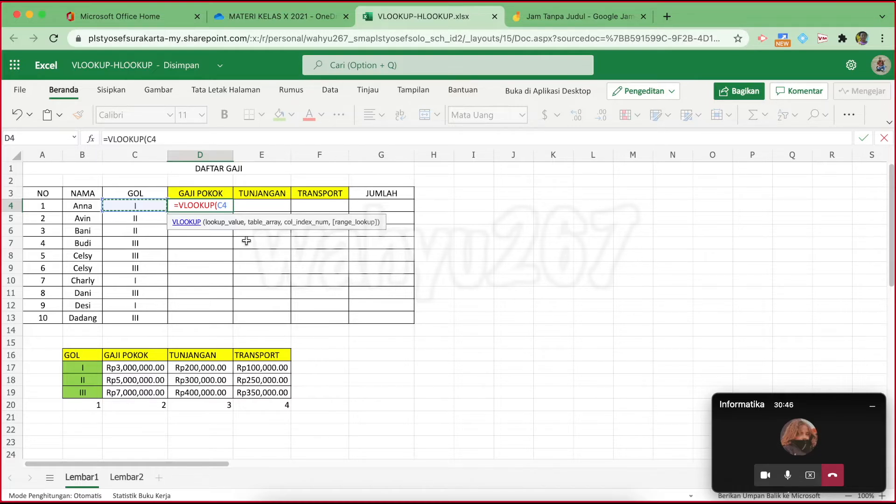
pyautogui.write(',')
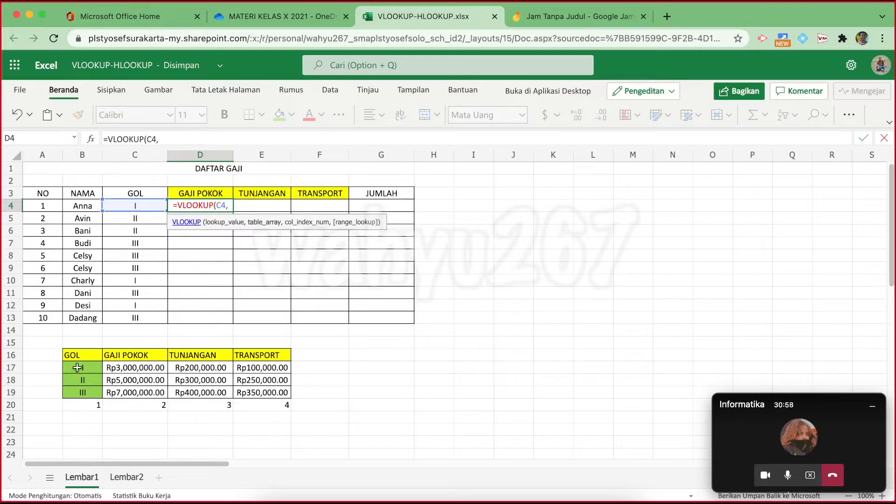
pyautogui.moveTo(83, 366); pyautogui.dragTo(262, 380)
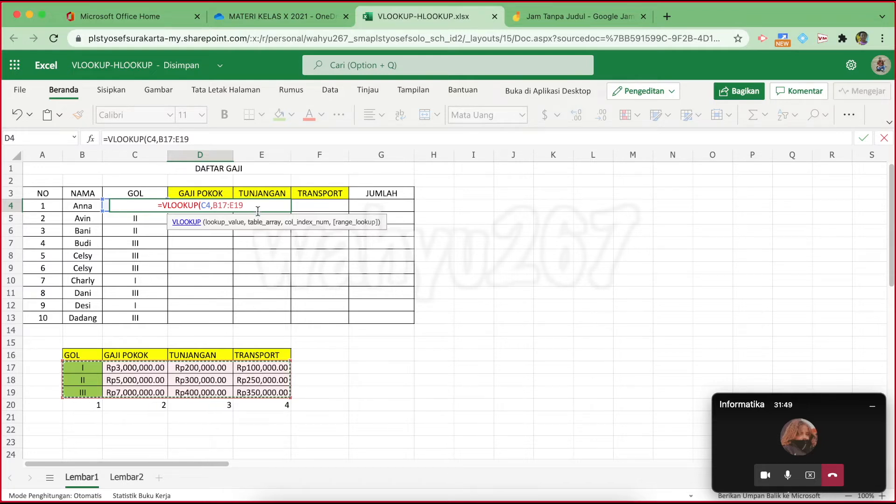
pyautogui.write(',')
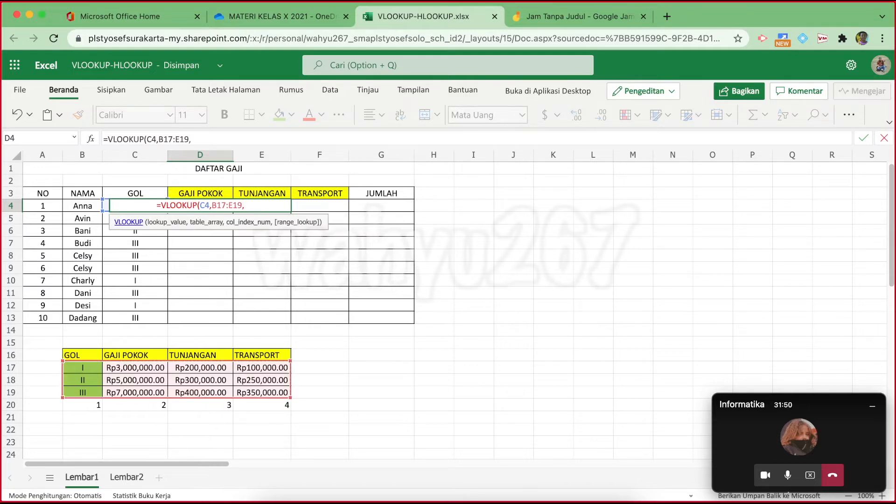
pyautogui.write('2')
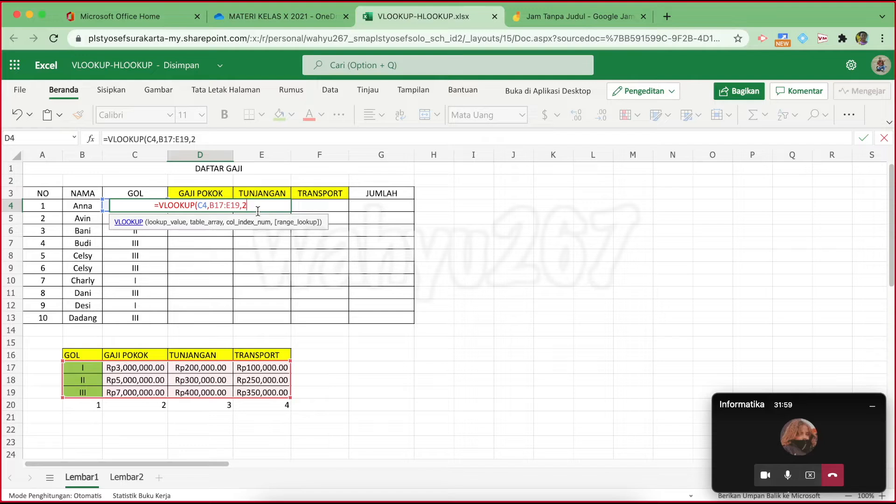
pyautogui.write(')')
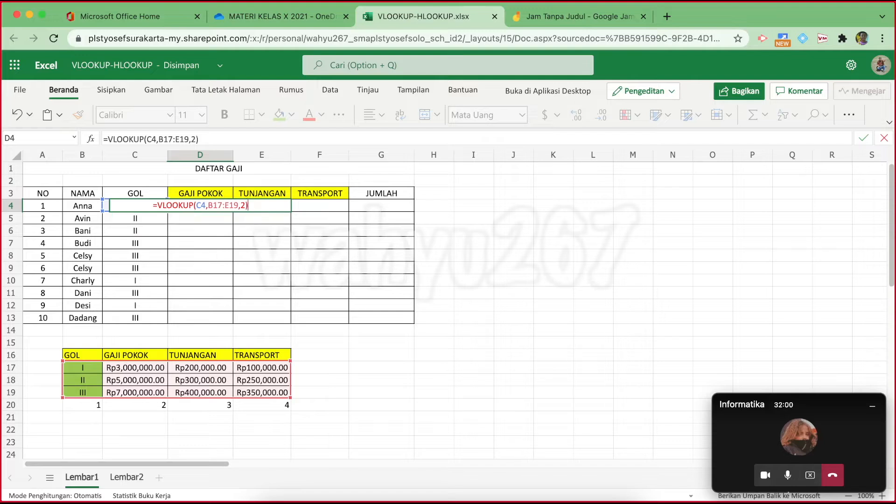
pyautogui.press('Return')
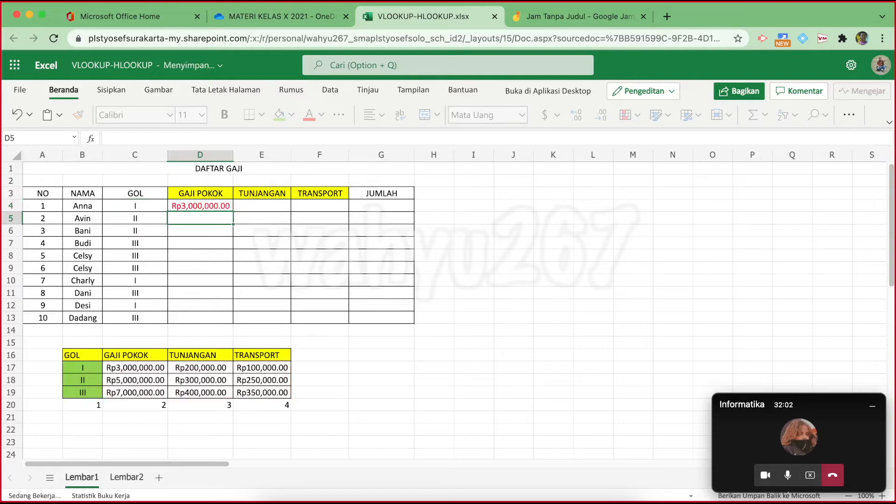
pyautogui.click(210, 205)
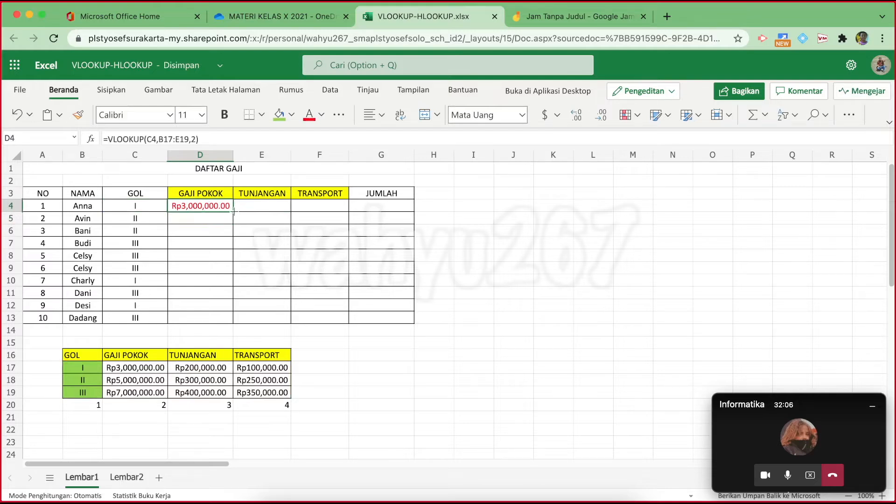
pyautogui.moveTo(233, 212); pyautogui.dragTo(232, 321)
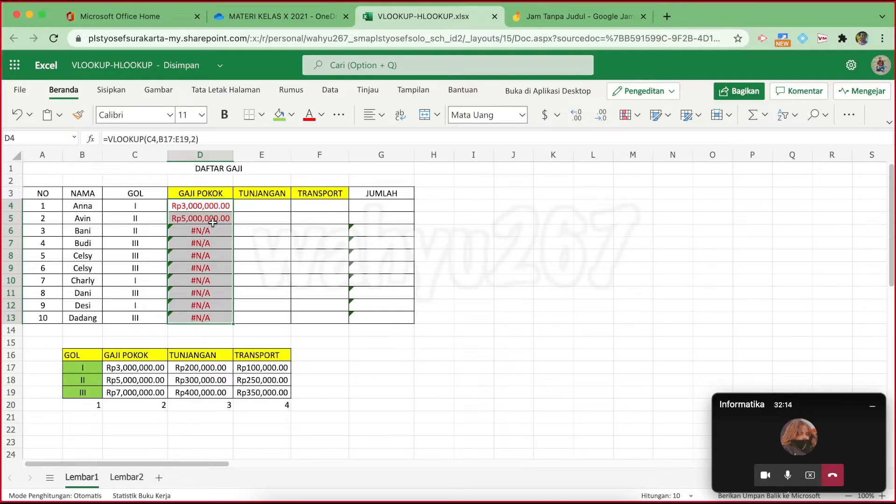
pyautogui.click(212, 219)
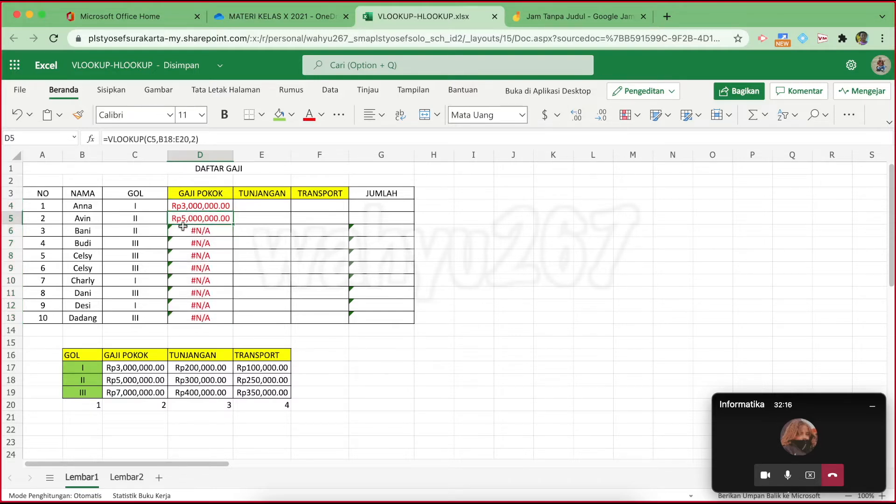
pyautogui.click(208, 200)
pyautogui.doubleClick(208, 202)
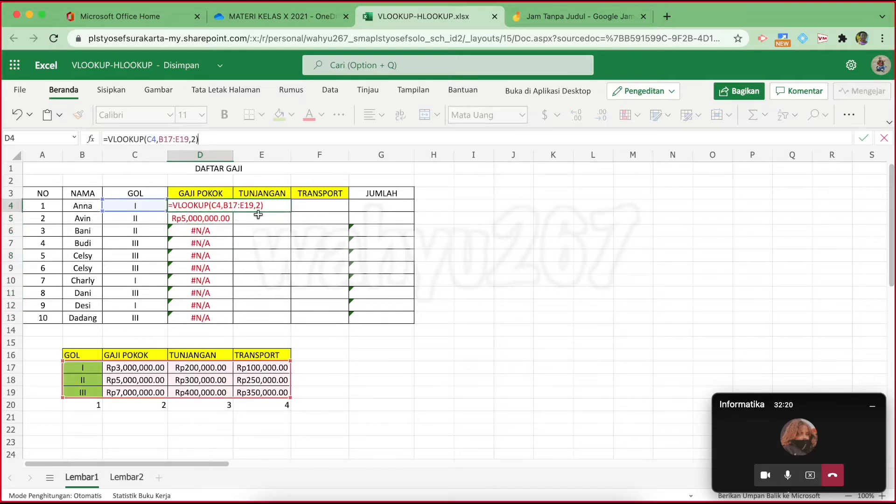
pyautogui.press('Escape')
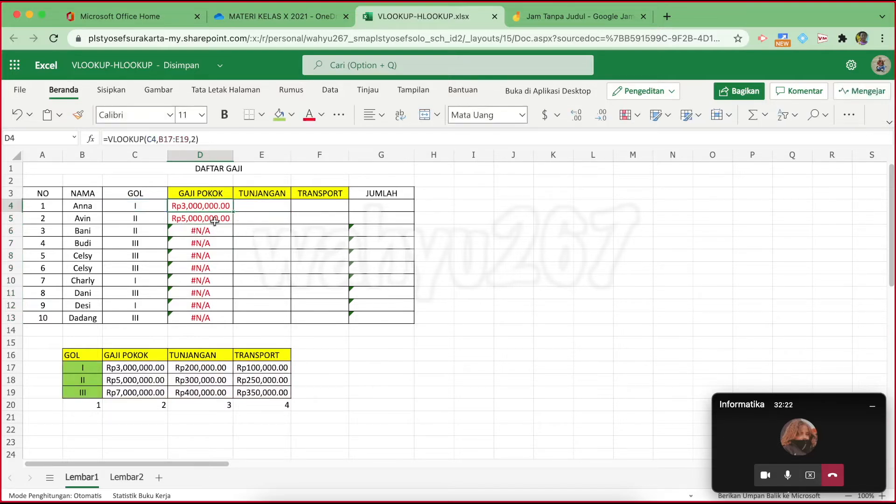
pyautogui.click(212, 221)
pyautogui.click(205, 138)
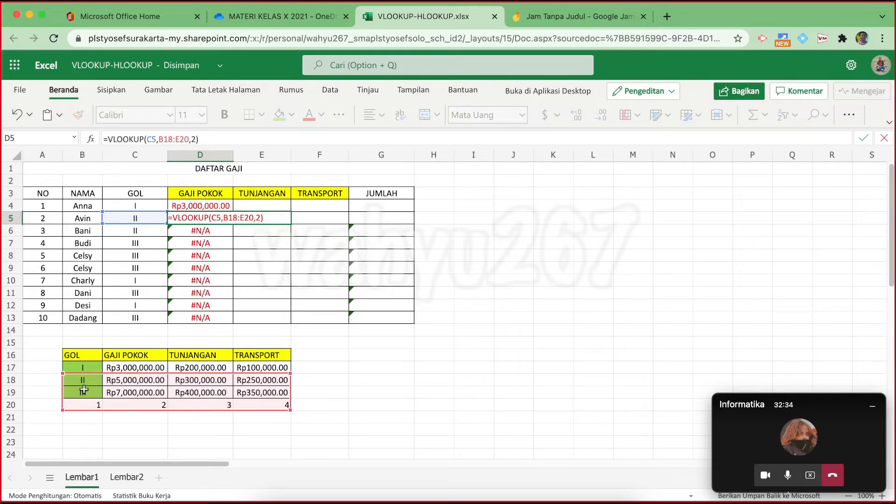
pyautogui.press('Escape')
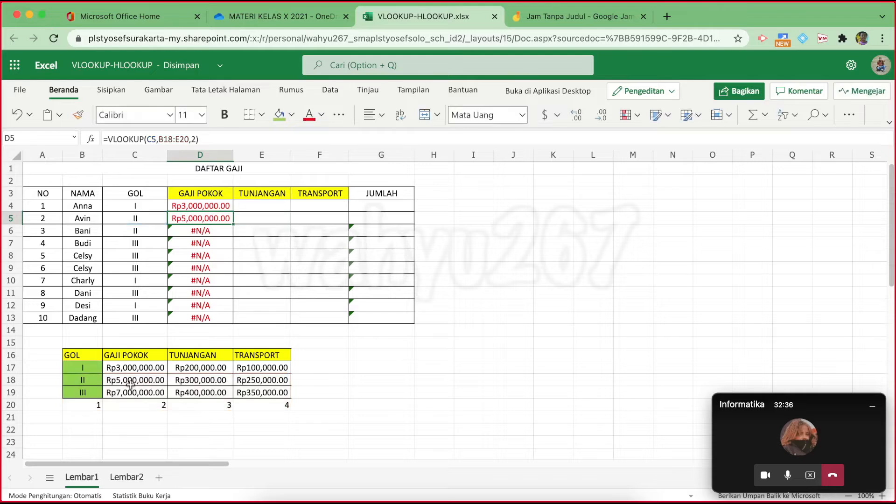
pyautogui.click(212, 233)
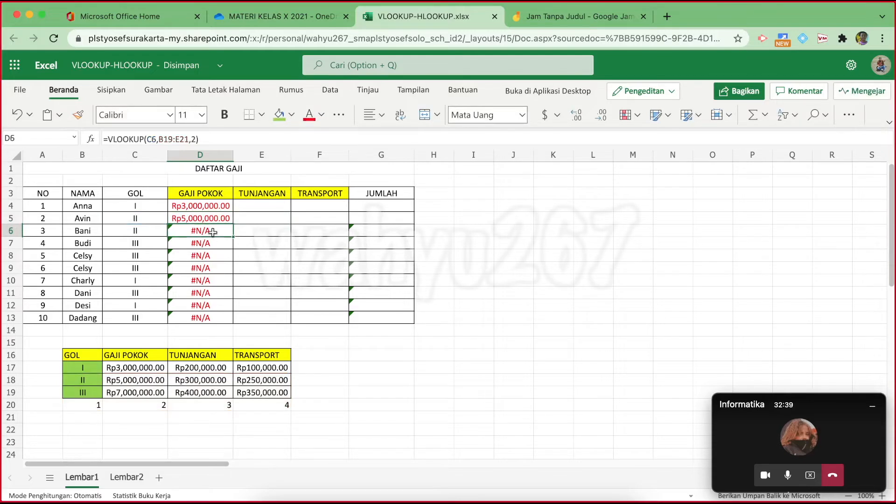
pyautogui.click(207, 139)
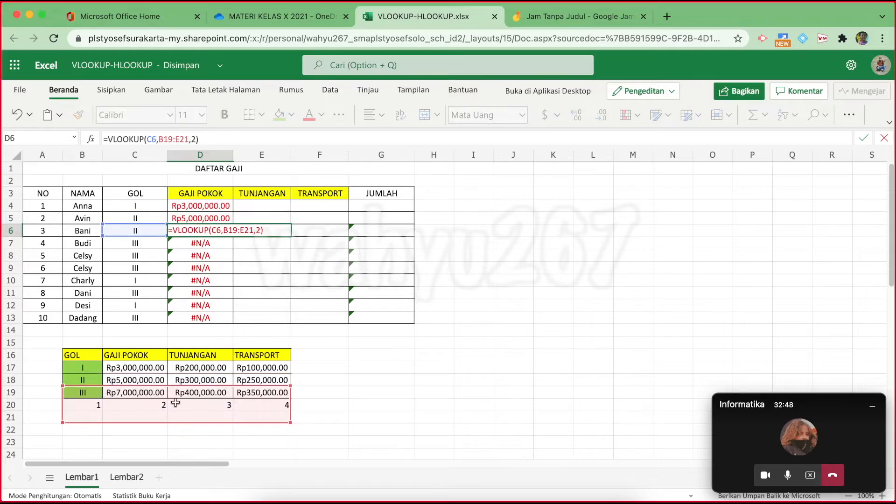
pyautogui.press('Return')
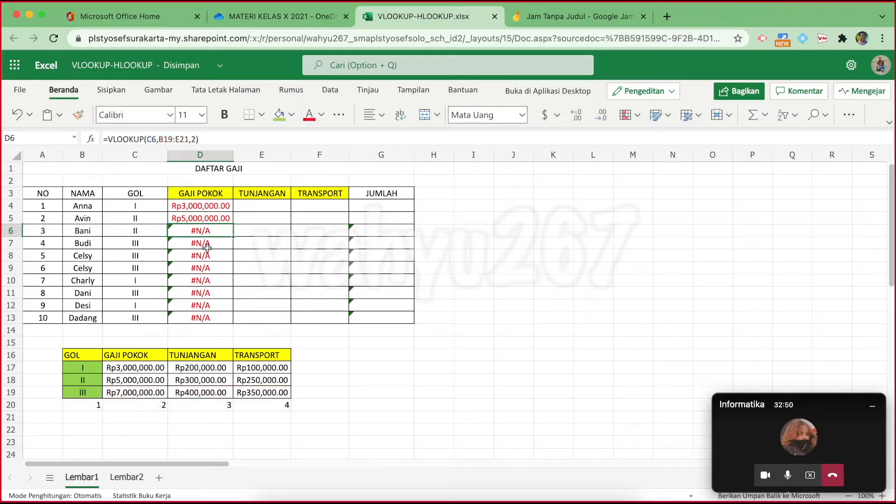
pyautogui.moveTo(196, 217); pyautogui.dragTo(191, 318)
pyautogui.press('Delete')
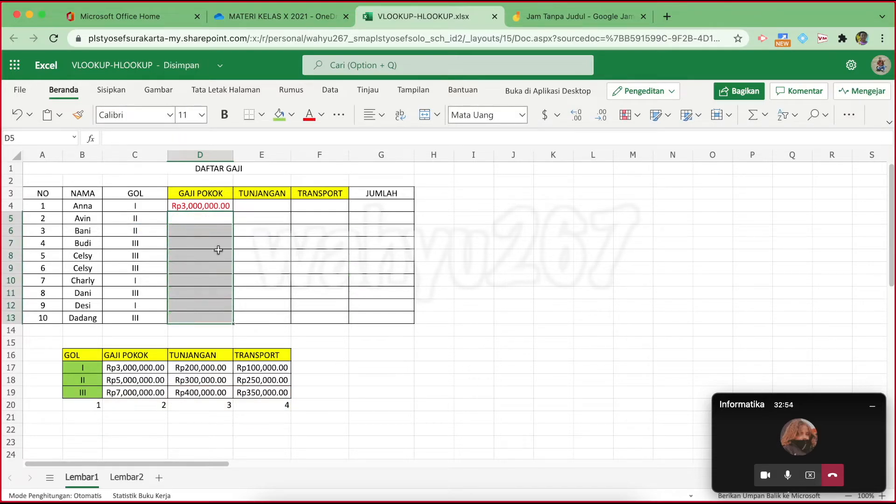
# Rewrite D4 as =VLOOKUP(C4,$B$17:$E$19,2), making the GOL table range absolute
pyautogui.click(202, 205)
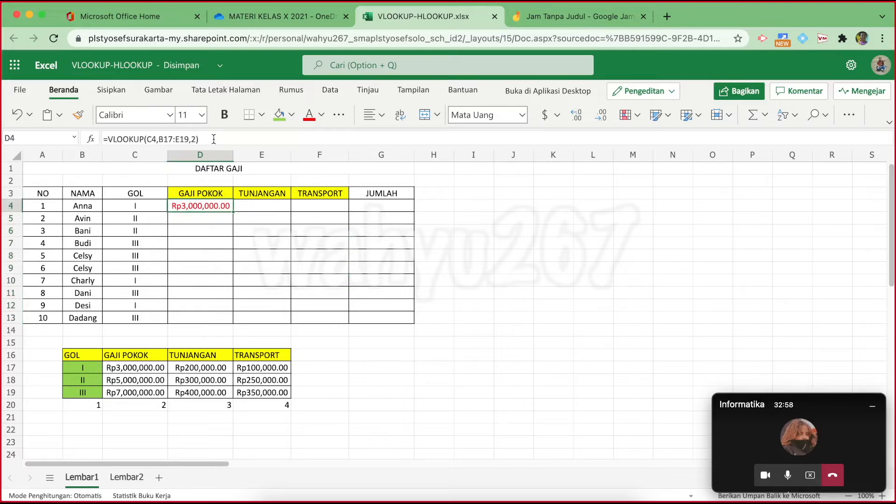
pyautogui.click(266, 133)
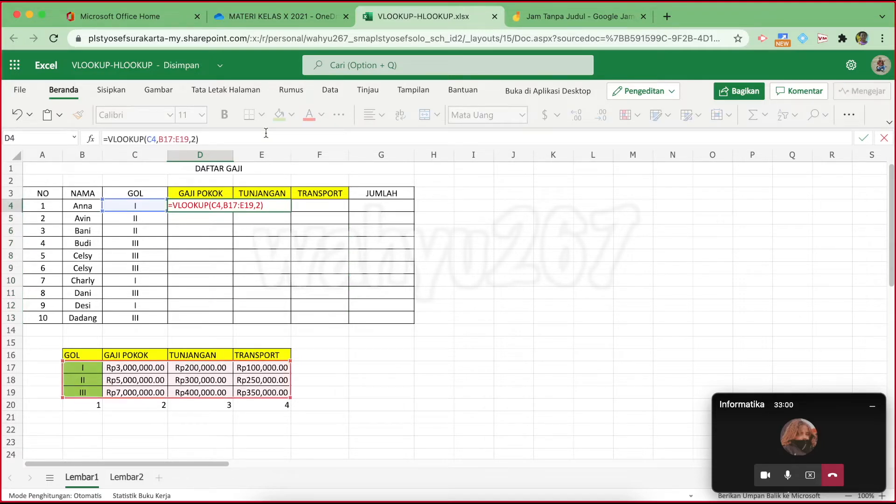
pyautogui.press('BackSpace')
pyautogui.press('BackSpace')
pyautogui.press('BackSpace')
pyautogui.press('BackSpace')
pyautogui.press('BackSpace')
pyautogui.press('BackSpace')
pyautogui.press('BackSpace')
pyautogui.press('BackSpace')
pyautogui.press('BackSpace')
pyautogui.press('Escape')
pyautogui.press('BackSpace')
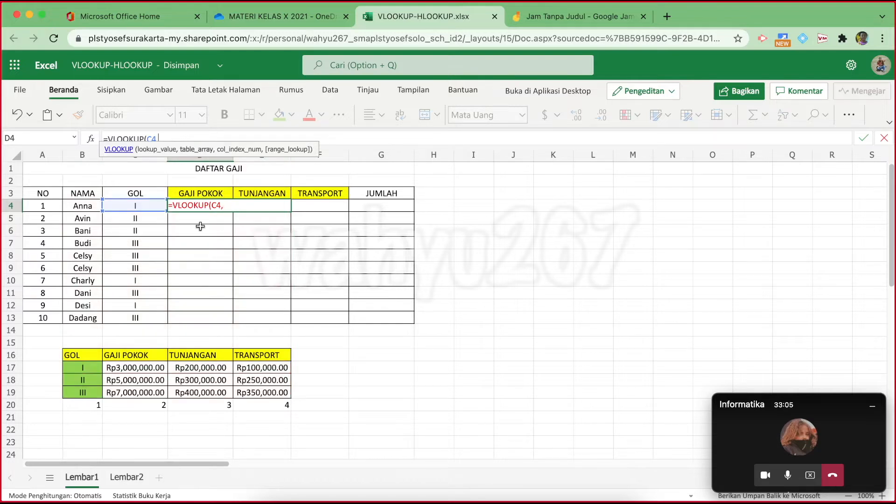
pyautogui.moveTo(85, 366); pyautogui.dragTo(262, 393)
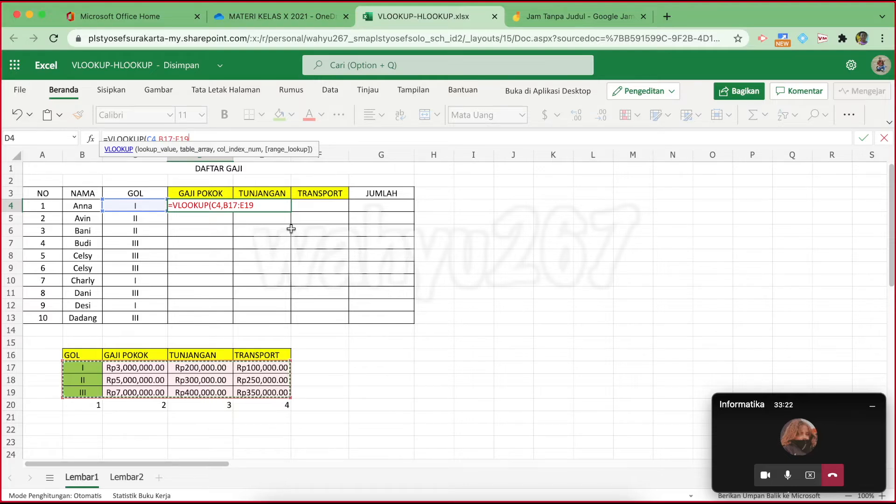
pyautogui.press('F4')
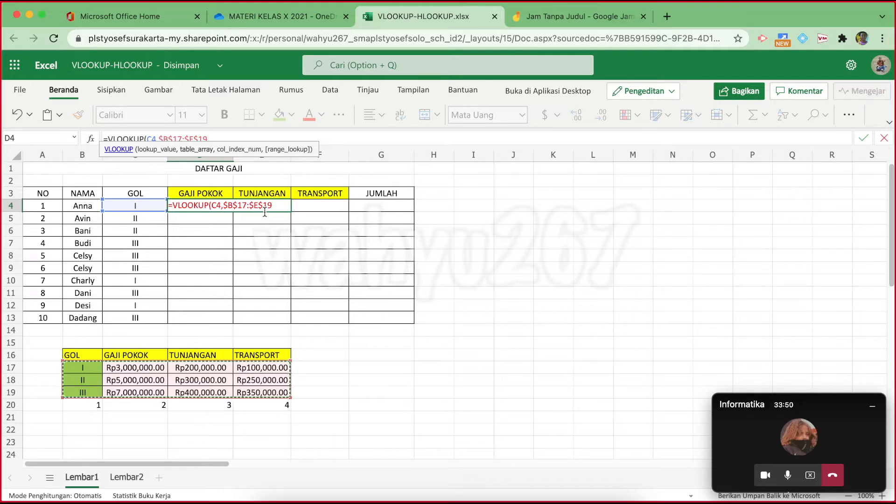
pyautogui.write(',')
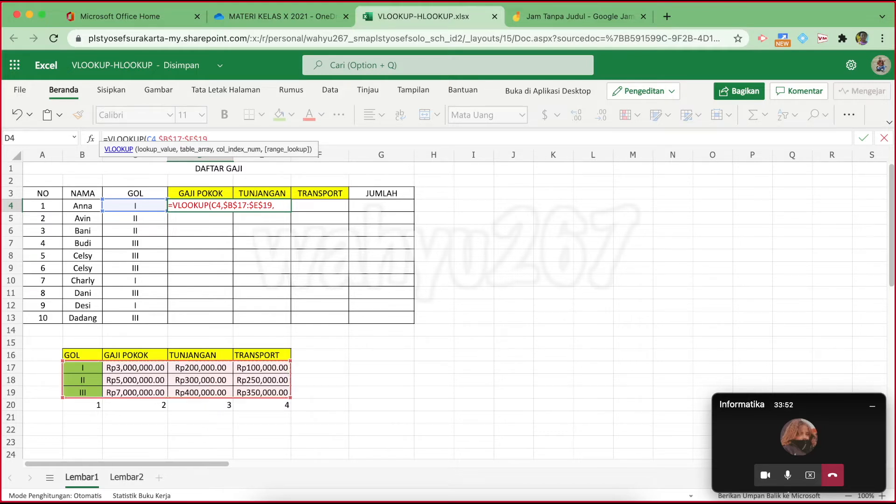
pyautogui.write('2)')
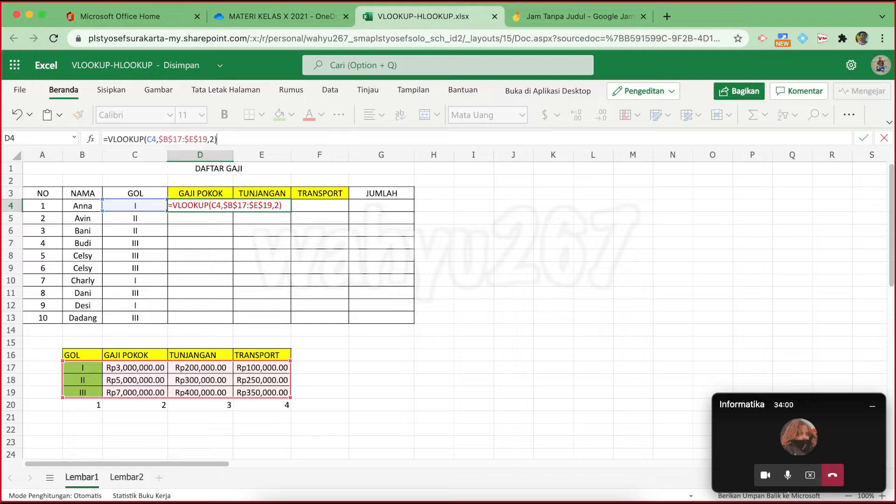
pyautogui.press('Return')
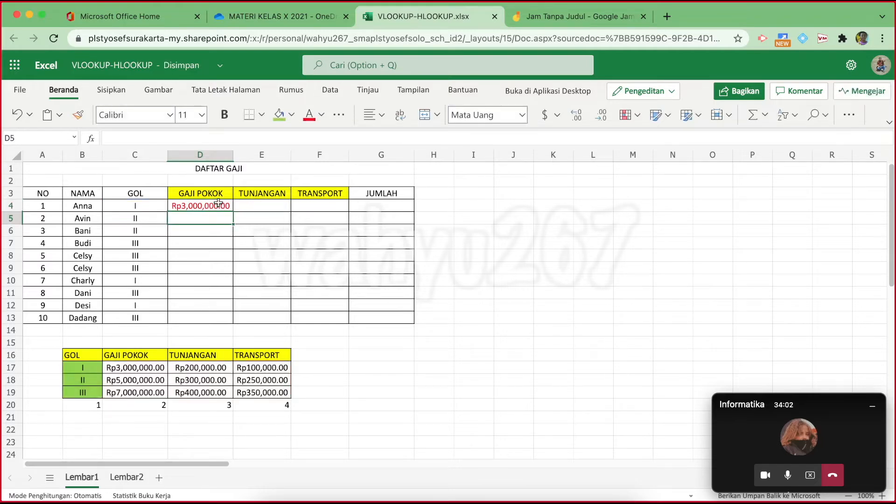
pyautogui.click(218, 202)
pyautogui.moveTo(233, 211); pyautogui.dragTo(227, 318)
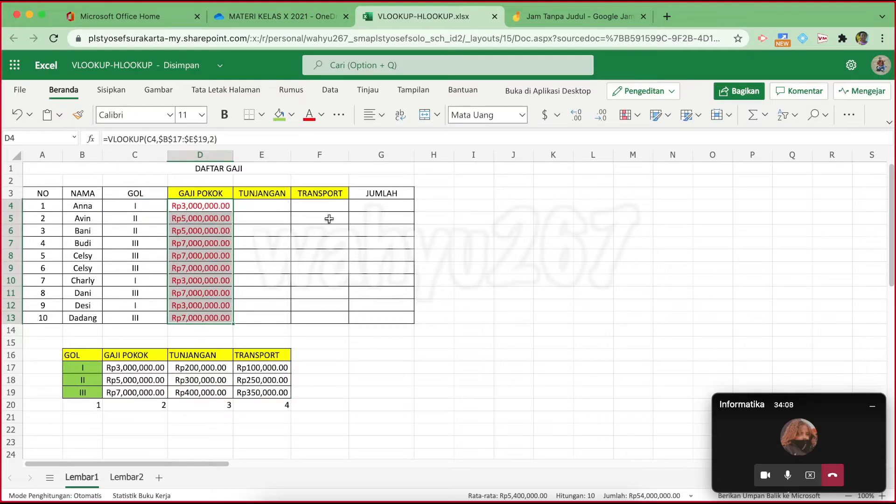
pyautogui.click(135, 220)
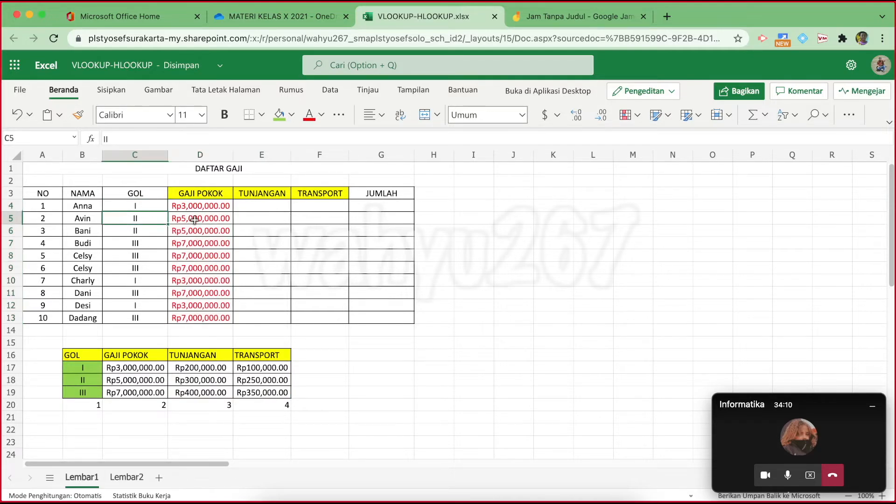
pyautogui.click(147, 379)
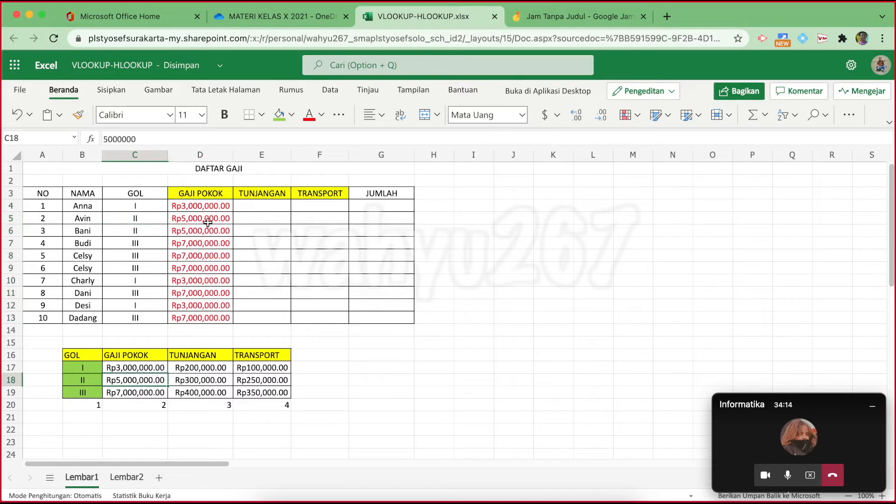
pyautogui.click(153, 240)
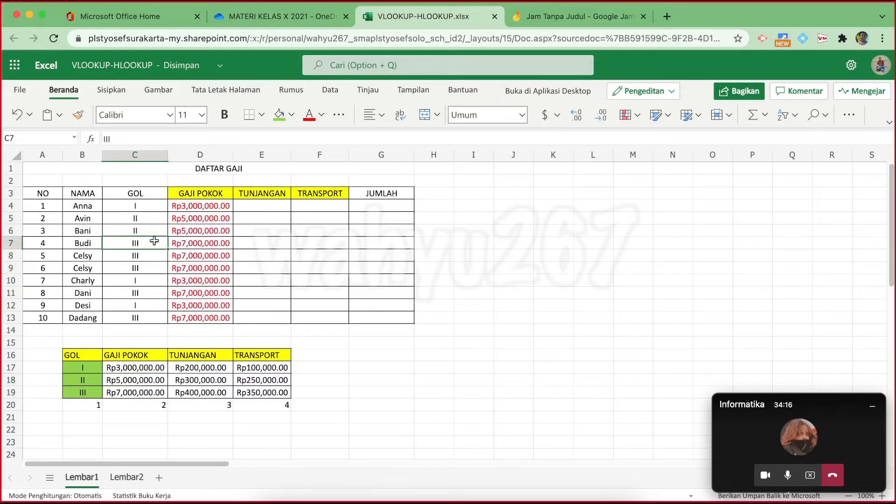
pyautogui.click(204, 243)
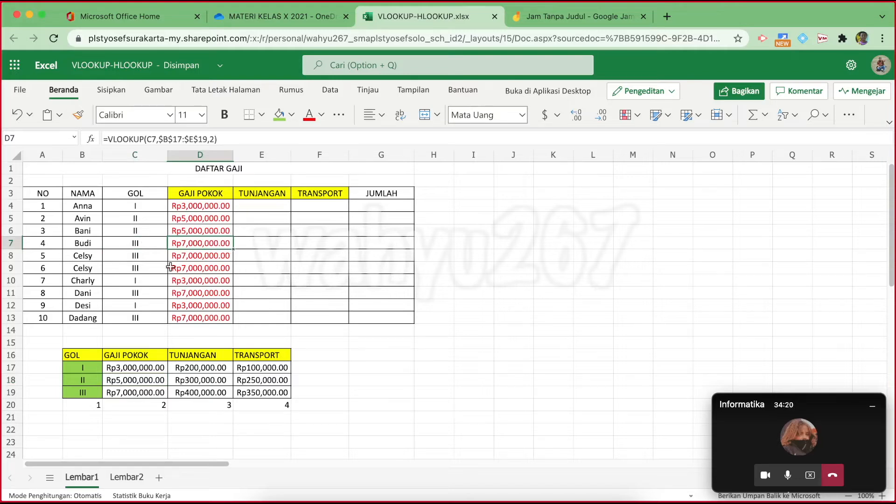
pyautogui.click(192, 256)
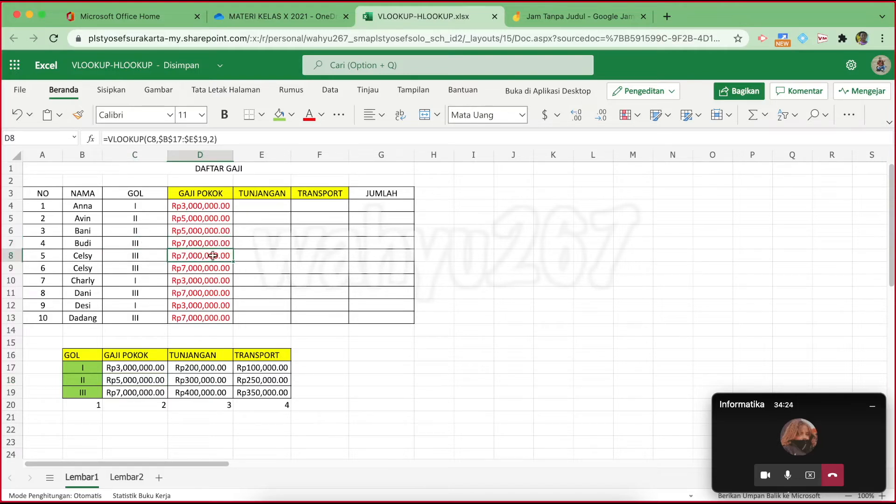
pyautogui.click(201, 272)
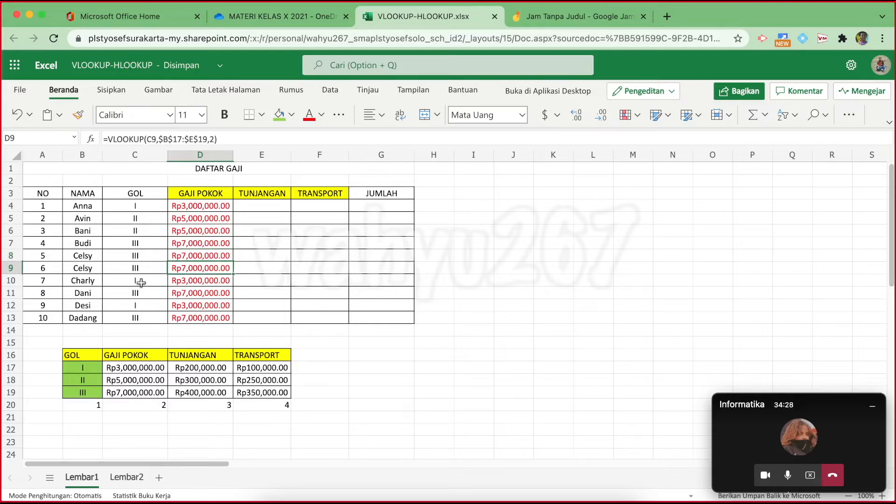
pyautogui.click(194, 279)
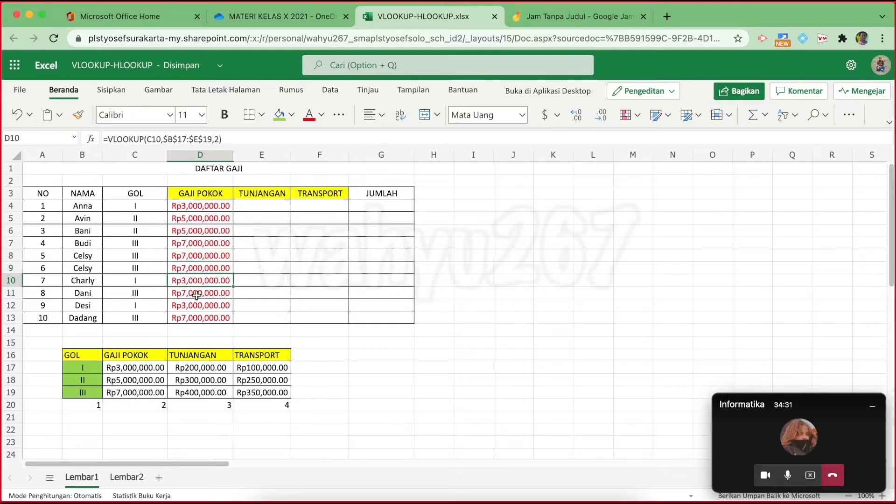
pyautogui.click(201, 294)
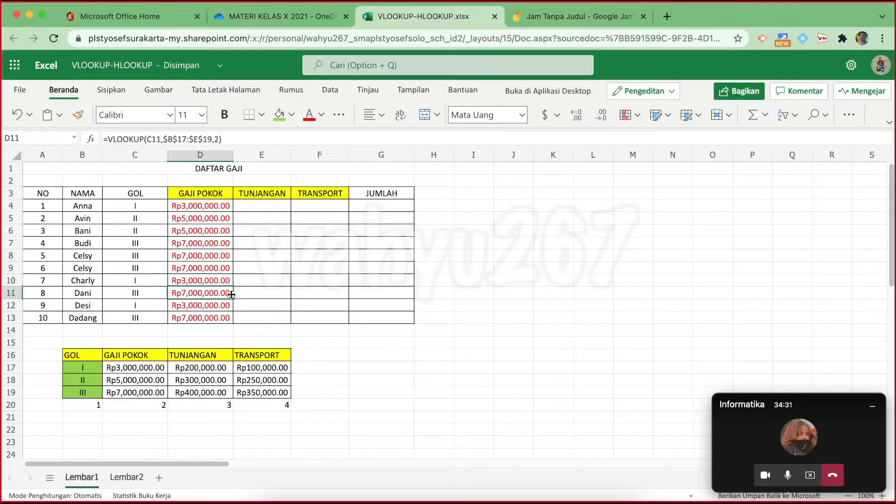
pyautogui.click(202, 307)
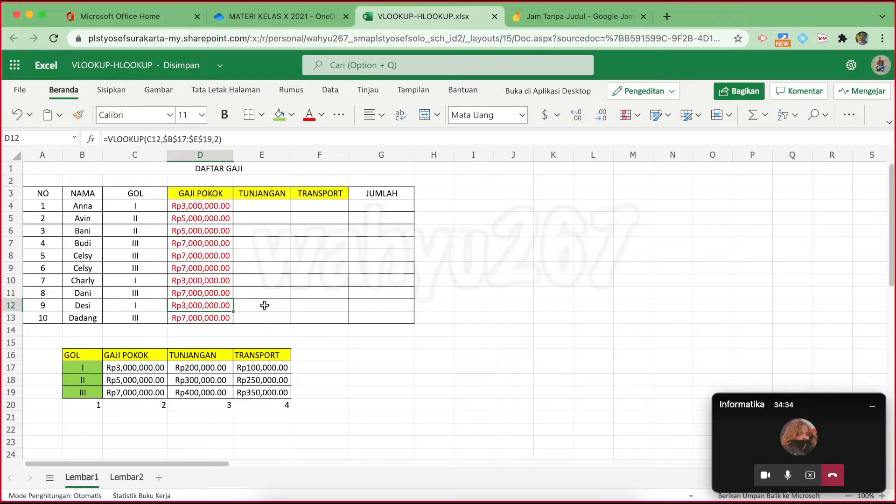
pyautogui.click(204, 320)
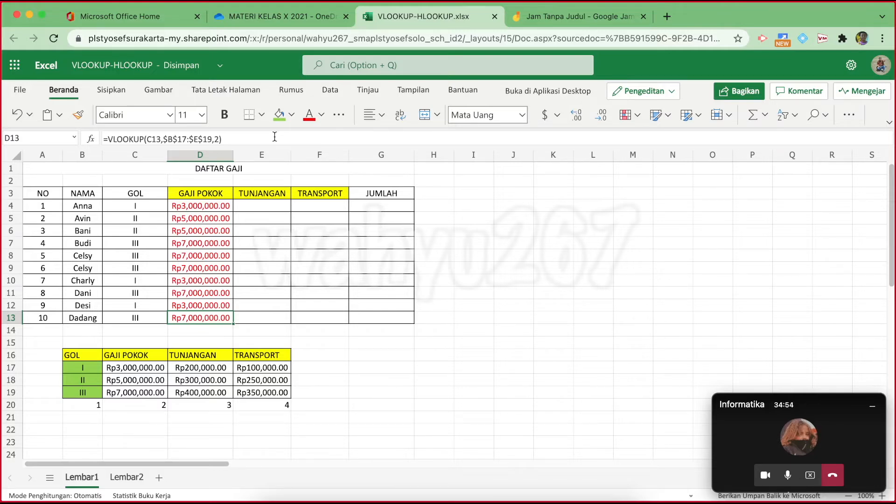
# Colour the JUMLAH header text in G3 red
pyautogui.scroll(9, 275, 136)
pyautogui.scroll(-9, 275, 137)
pyautogui.scroll(4, 274, 137)
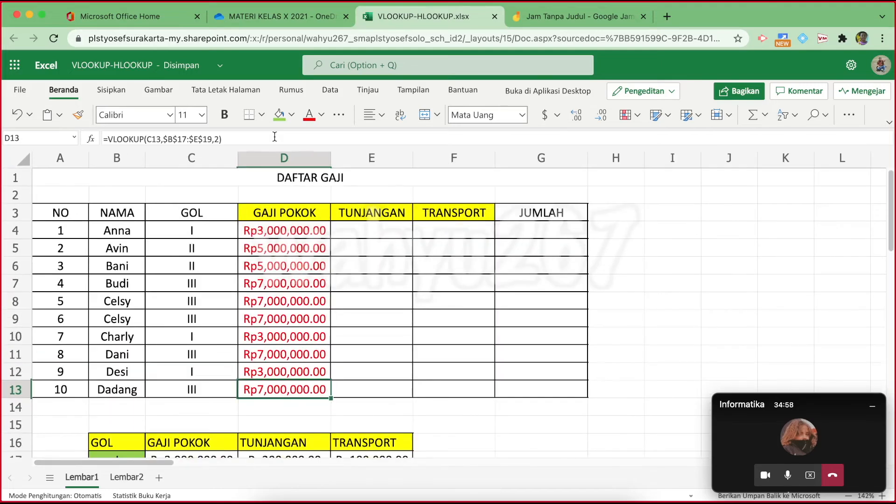
pyautogui.scroll(-1, 274, 137)
pyautogui.scroll(-3, 275, 137)
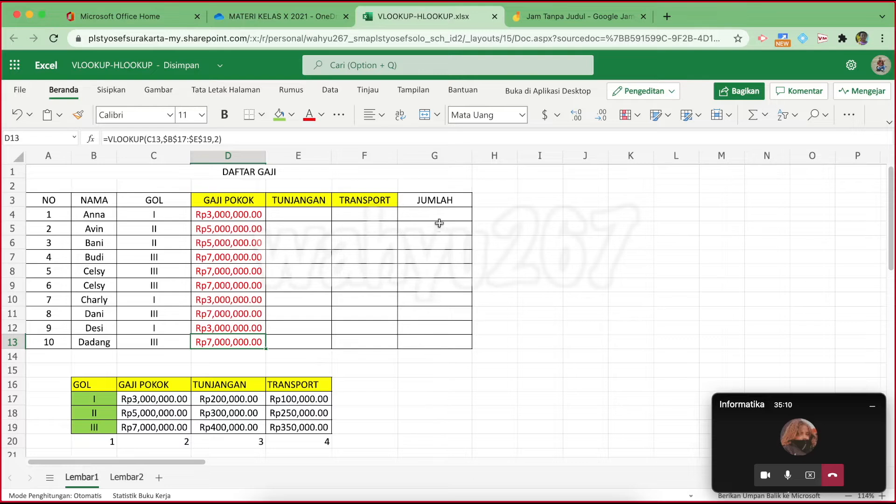
pyautogui.click(432, 200)
pyautogui.click(309, 115)
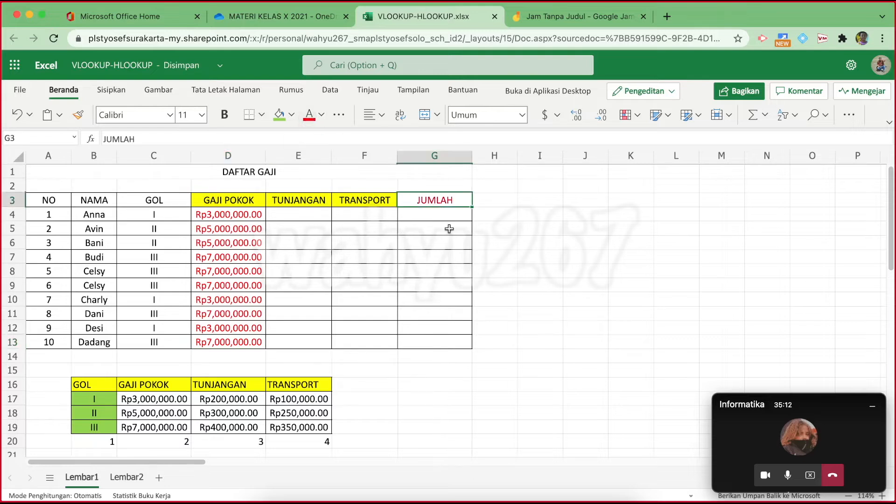
# Colour the G4:G13 totals red and check the SUM formula in G4
pyautogui.moveTo(443, 216); pyautogui.dragTo(437, 336)
pyautogui.click(309, 117)
pyautogui.click(581, 256)
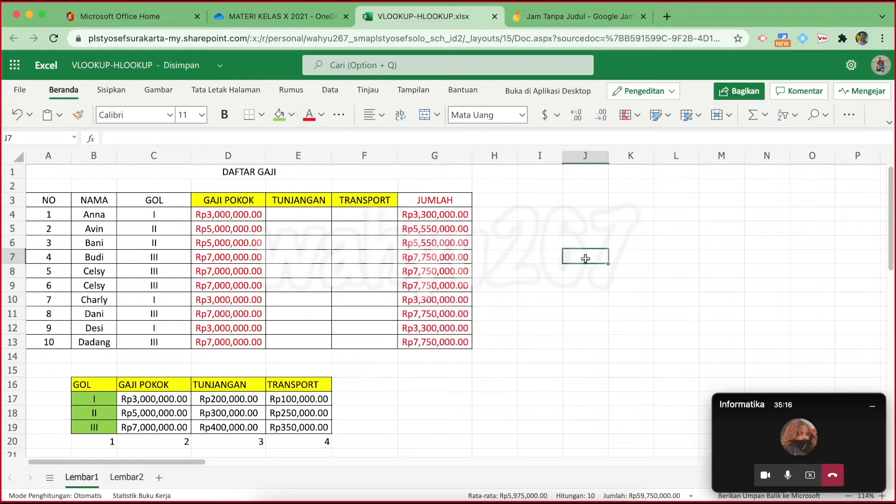
pyautogui.click(429, 215)
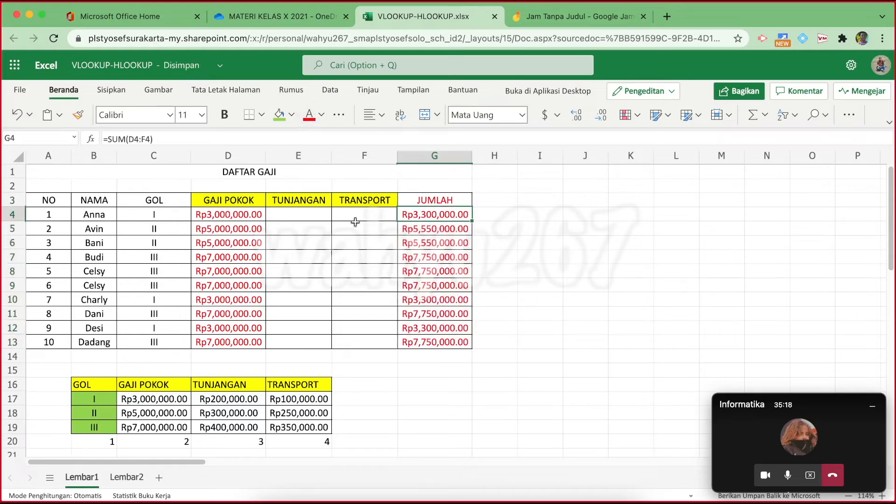
# Change the G4:G13 totals font colour to white so they are hidden
pyautogui.moveTo(429, 215); pyautogui.dragTo(435, 342)
pyautogui.click(321, 116)
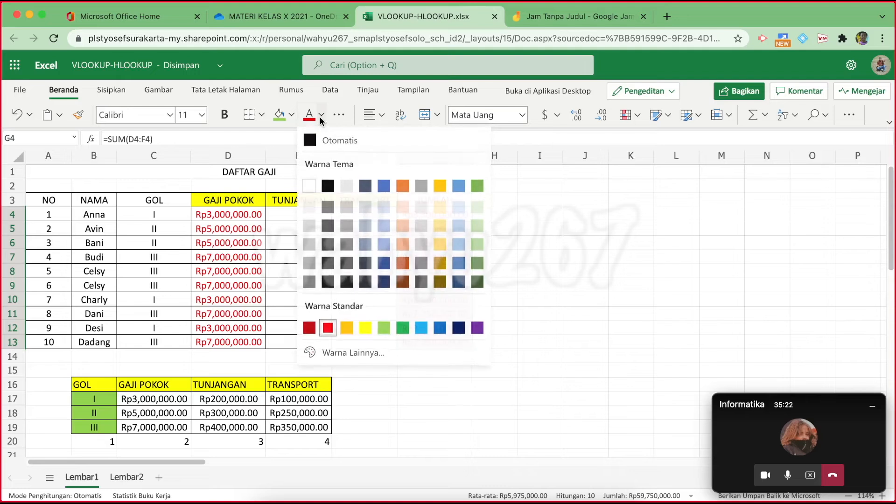
pyautogui.click(310, 184)
pyautogui.click(612, 246)
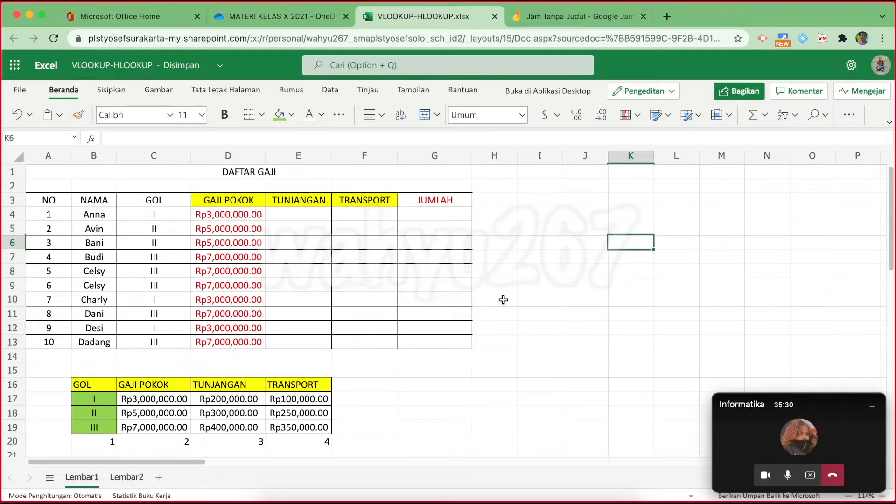
# Switch to the Teams meeting and stop screen sharing
pyautogui.click(832, 434)
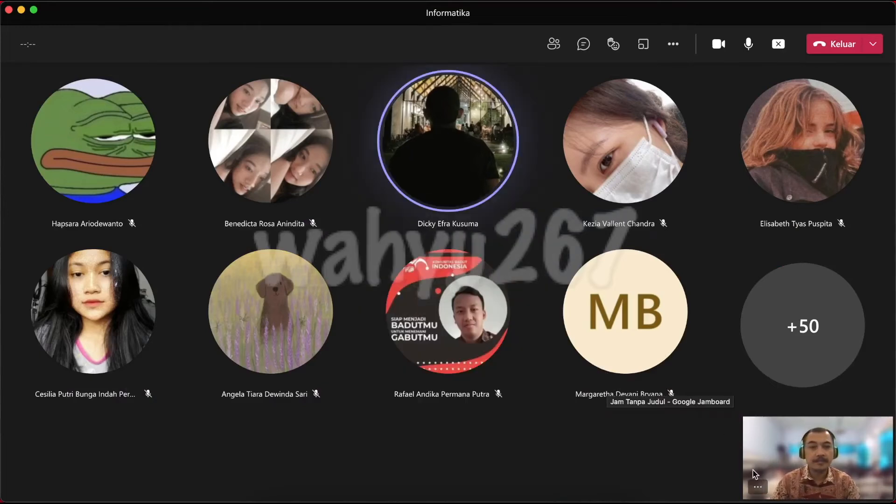
pyautogui.click(572, 495)
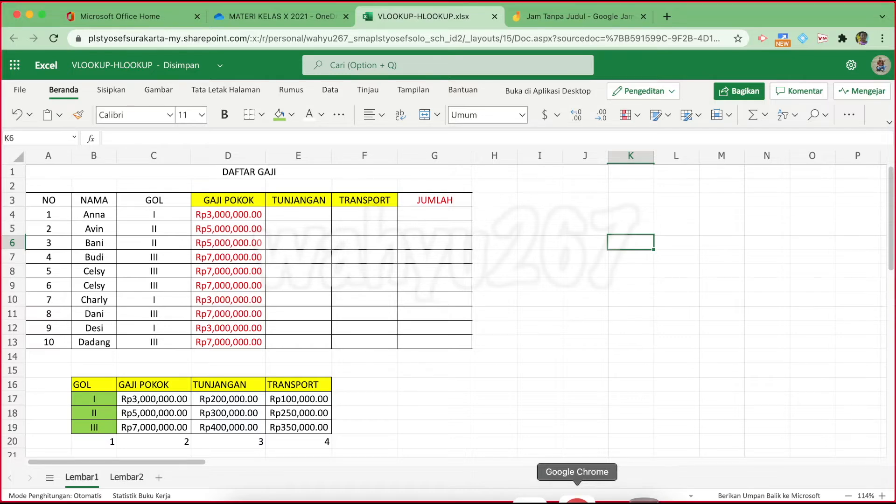
pyautogui.click(541, 495)
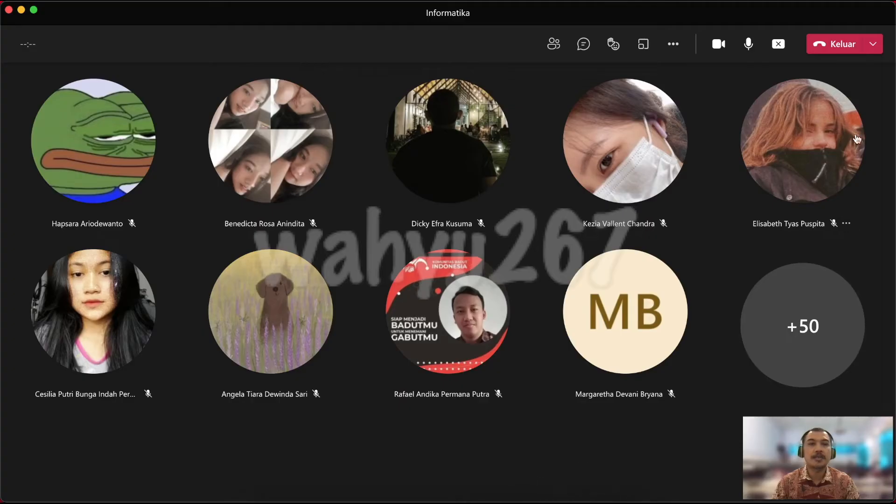
pyautogui.click(777, 44)
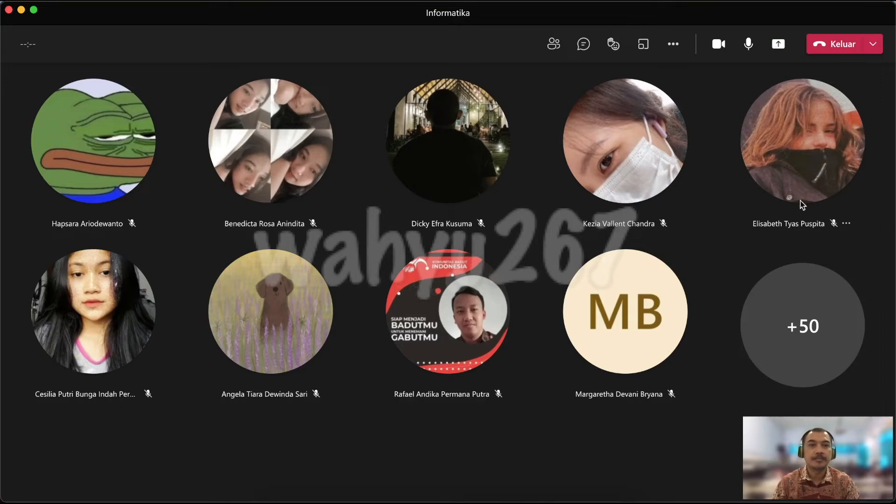
# Share the VLOOKUP-HLOOKUP.xlsx window again and bring the workbook back in front
pyautogui.click(778, 43)
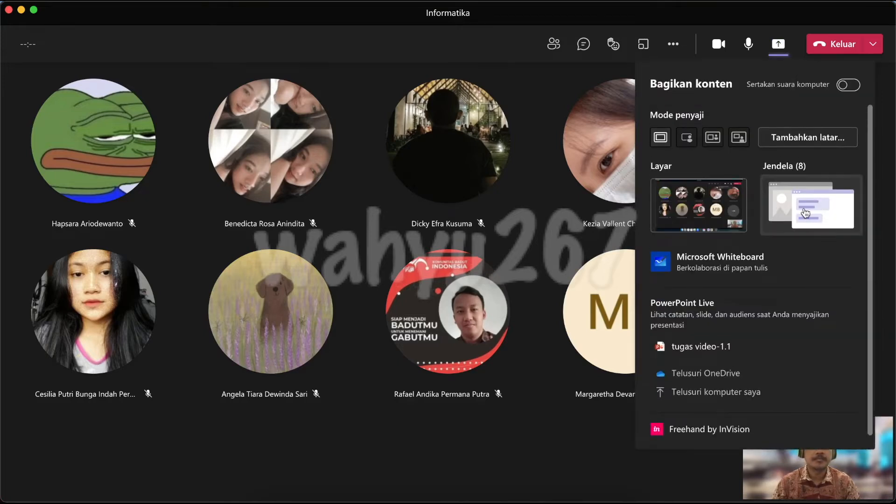
pyautogui.click(805, 213)
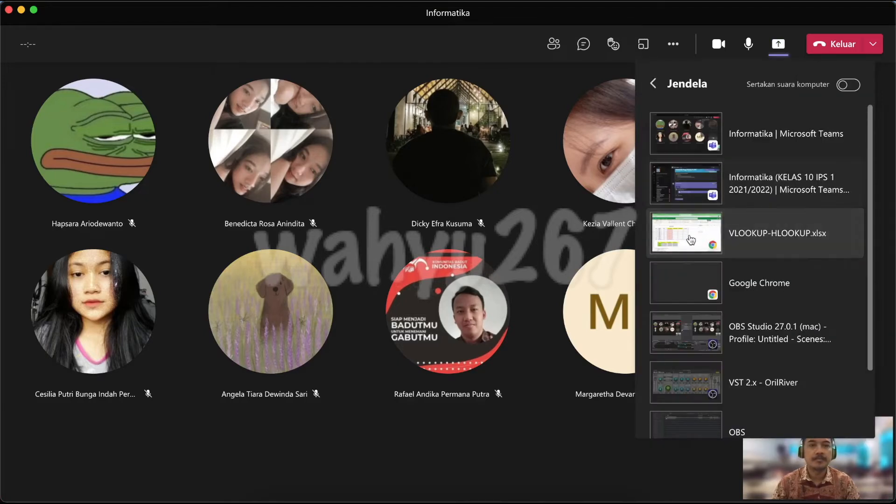
pyautogui.click(703, 189)
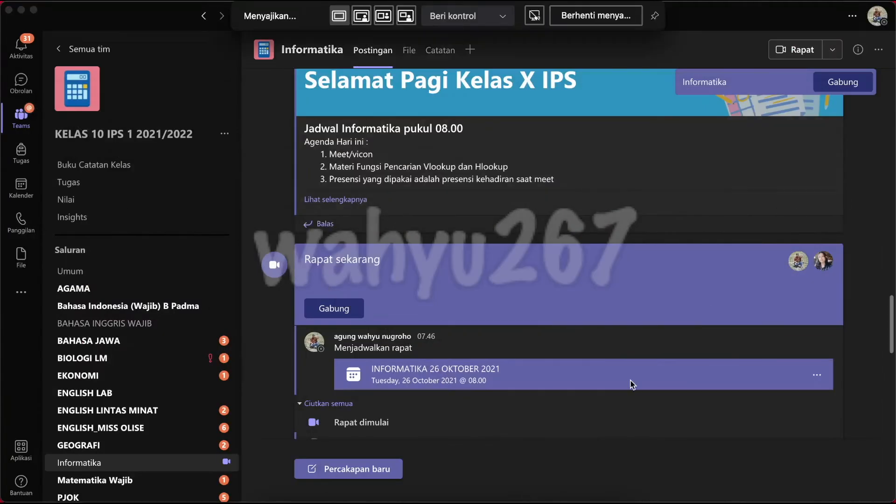
pyautogui.click(580, 495)
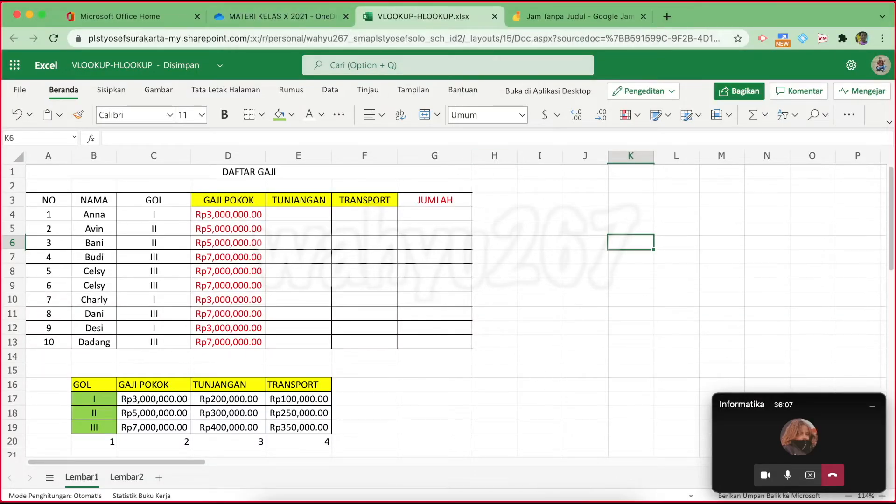
pyautogui.moveTo(339, 16)
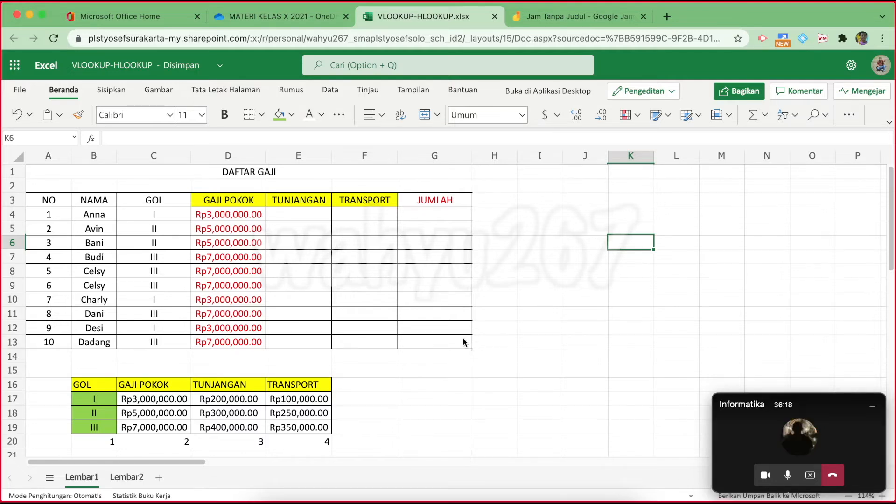
pyautogui.scroll(3, 464, 339)
pyautogui.scroll(-5, 463, 340)
pyautogui.scroll(5, 463, 340)
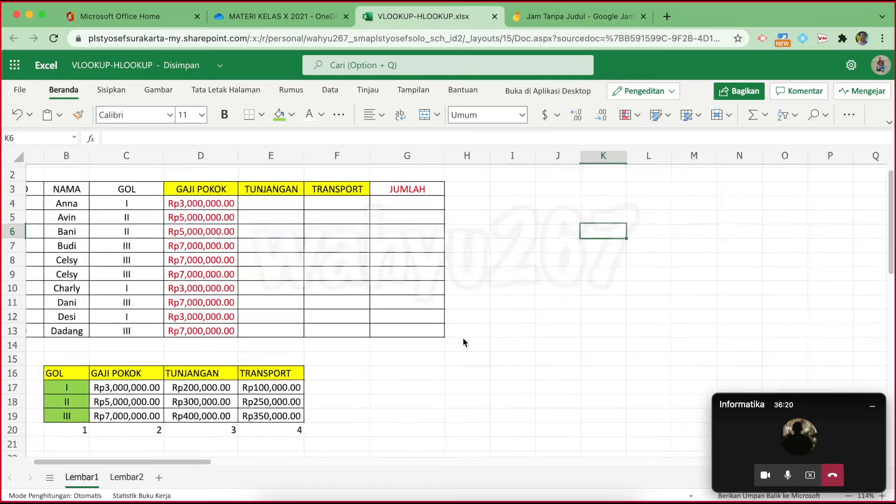
pyautogui.hscroll(-3, 463, 341)
pyautogui.scroll(1, 463, 341)
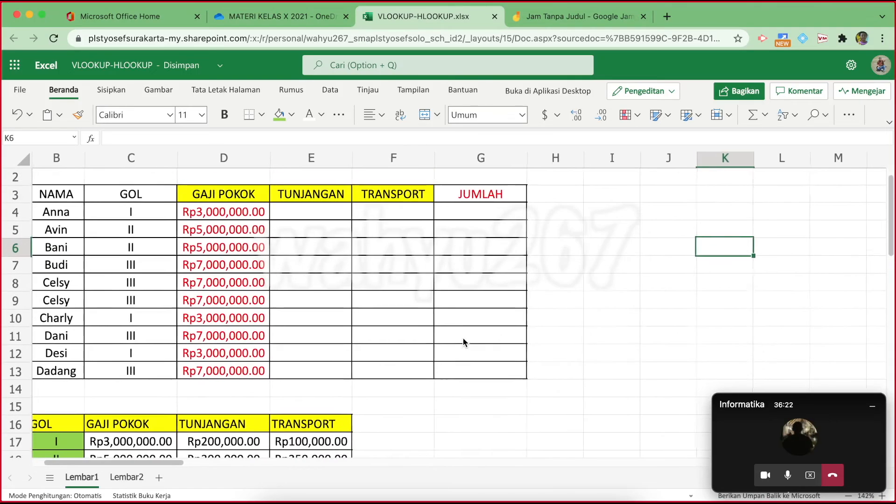
pyautogui.scroll(-3, 464, 342)
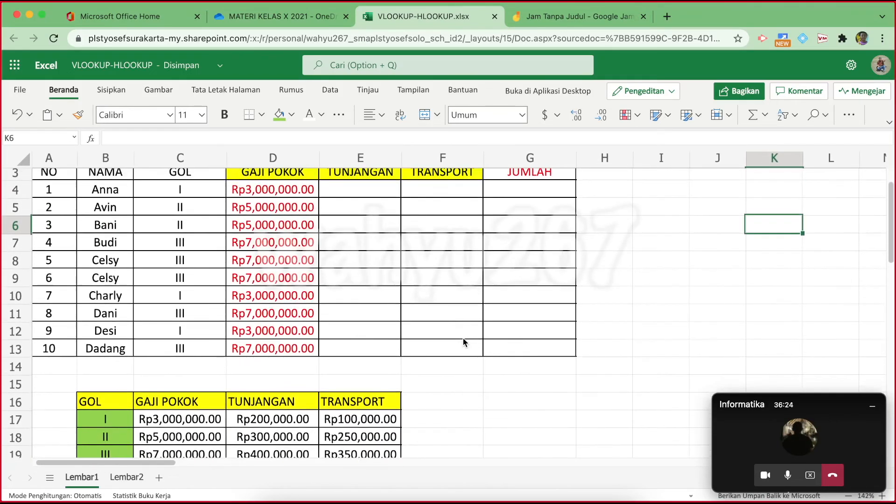
pyautogui.scroll(-2, 463, 343)
pyautogui.scroll(5, 463, 342)
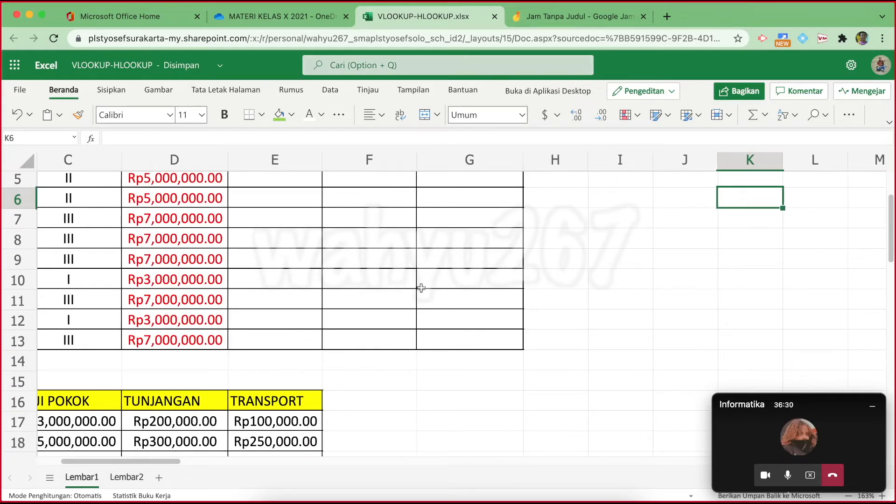
pyautogui.scroll(-5, 421, 288)
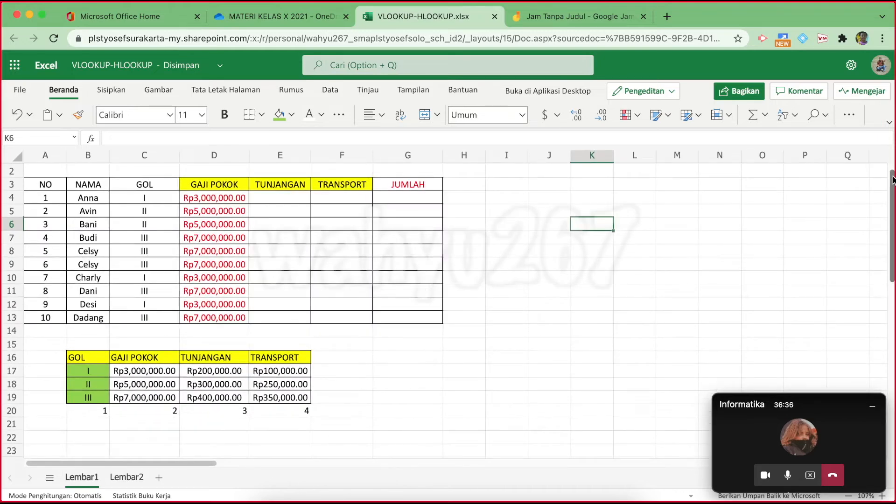
pyautogui.moveTo(892, 180); pyautogui.dragTo(892, 172)
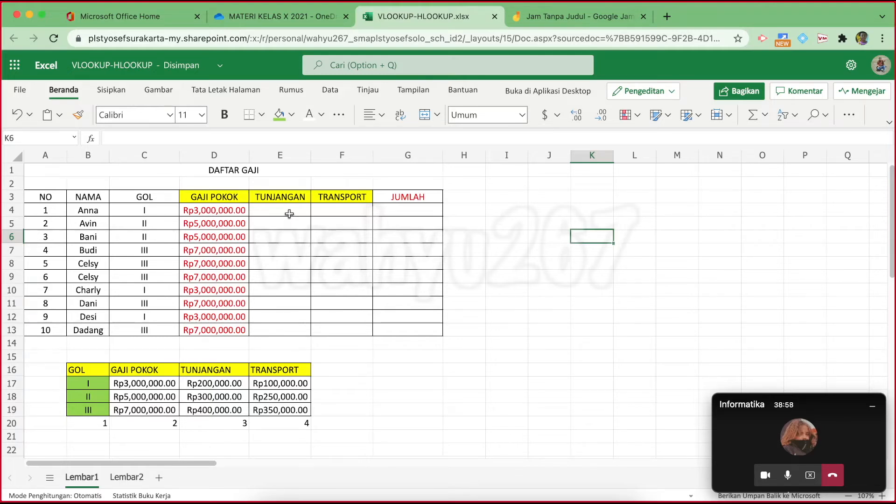
# Set red as the font colour on TUNJANGAN cell E4, then open the workbook's sharing dialog
pyautogui.moveTo(289, 211); pyautogui.dragTo(293, 322)
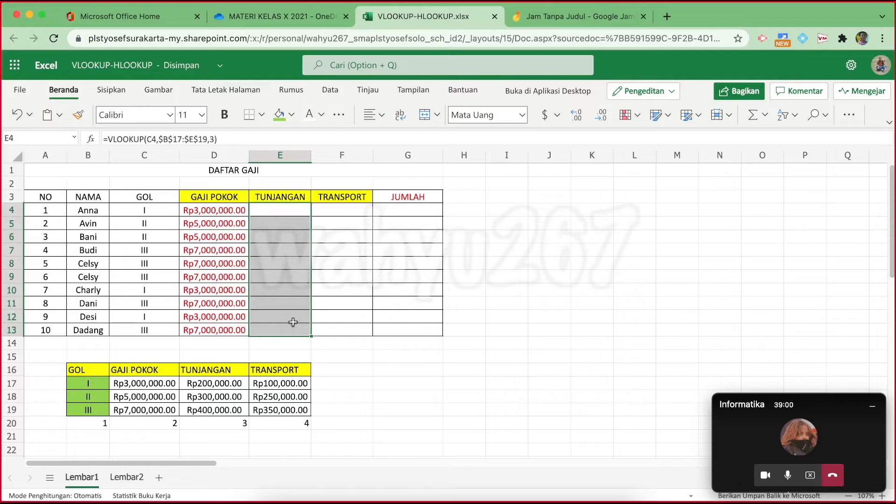
pyautogui.click(529, 264)
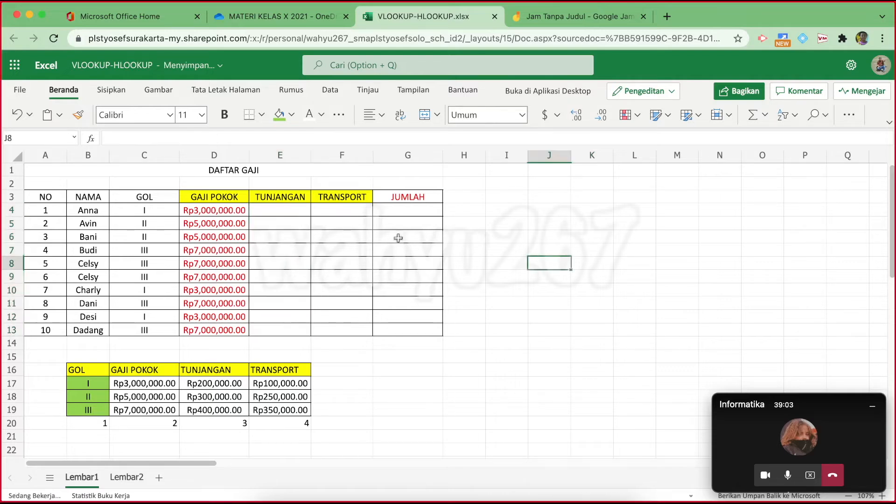
pyautogui.click(280, 212)
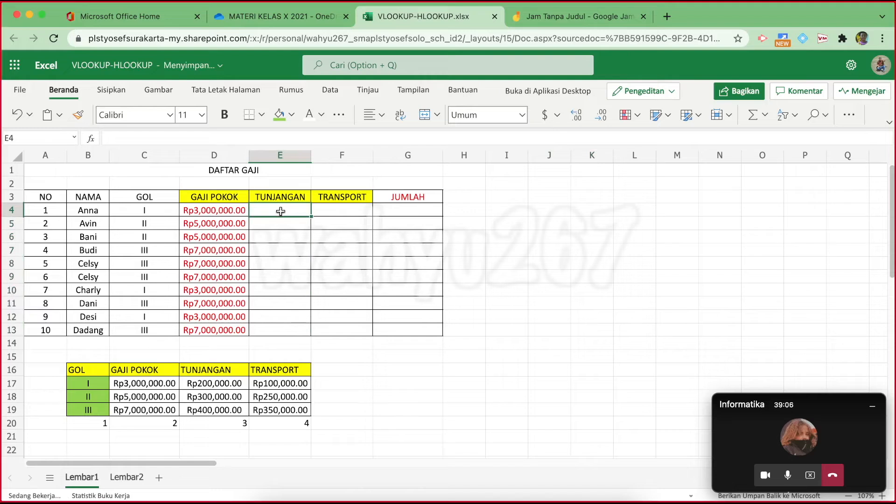
pyautogui.click(322, 115)
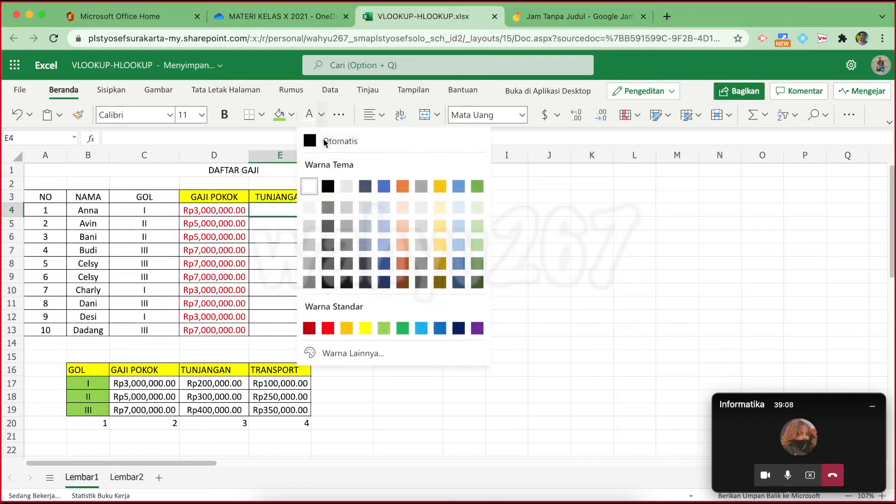
pyautogui.click(321, 328)
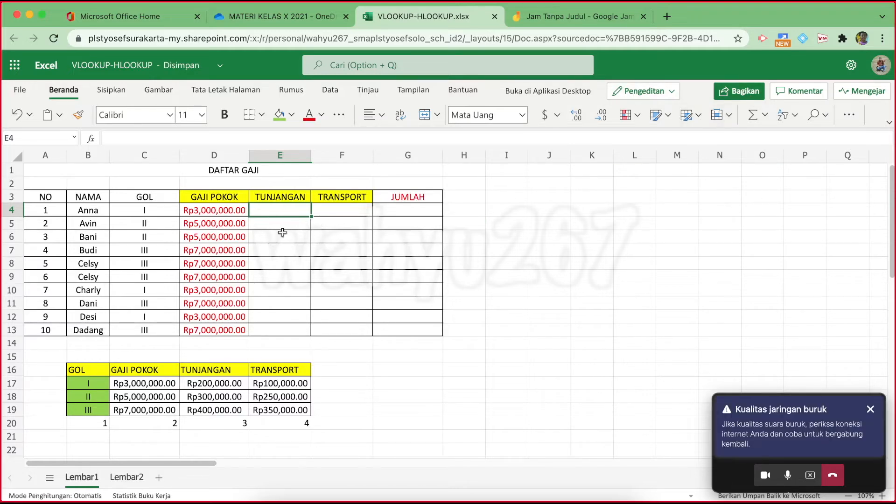
pyautogui.click(735, 93)
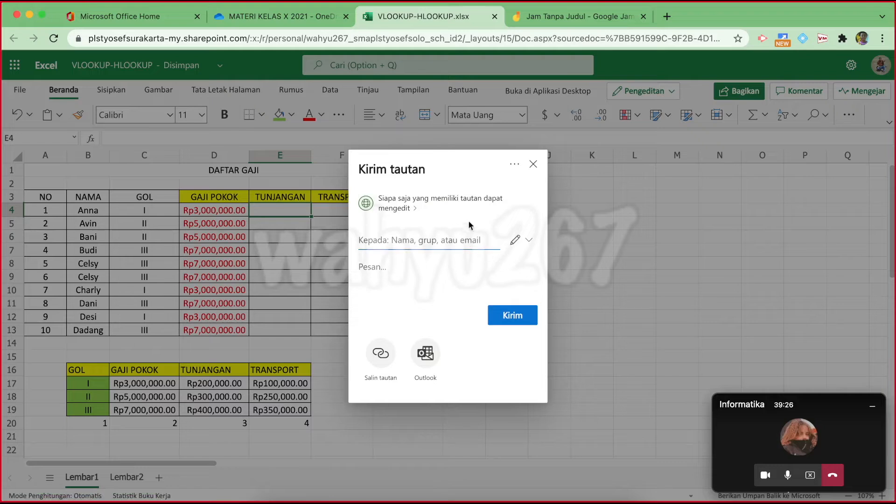
# Limit the edit link to people at SMA Pangudi Luhur, copy it, and close the dialog
pyautogui.click(458, 205)
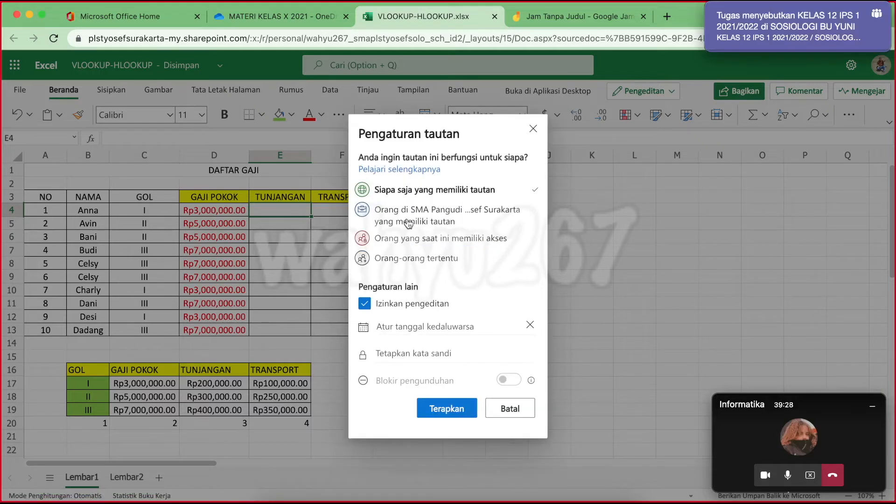
pyautogui.click(433, 216)
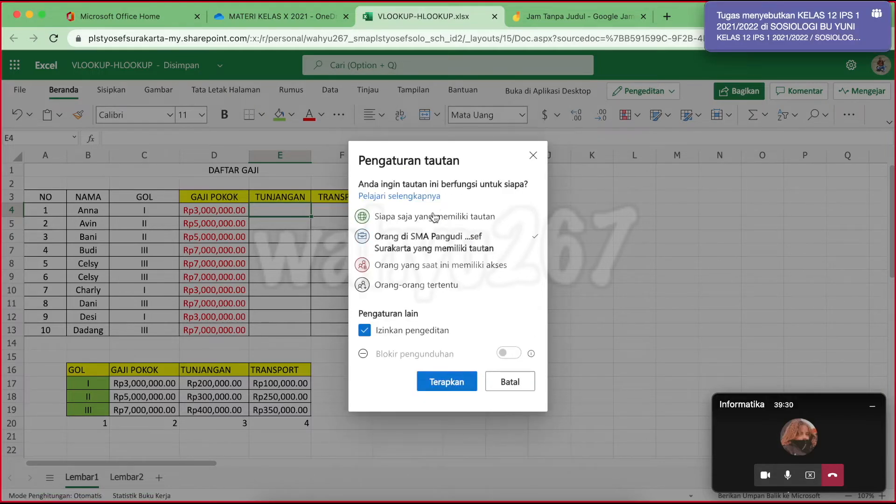
pyautogui.click(448, 387)
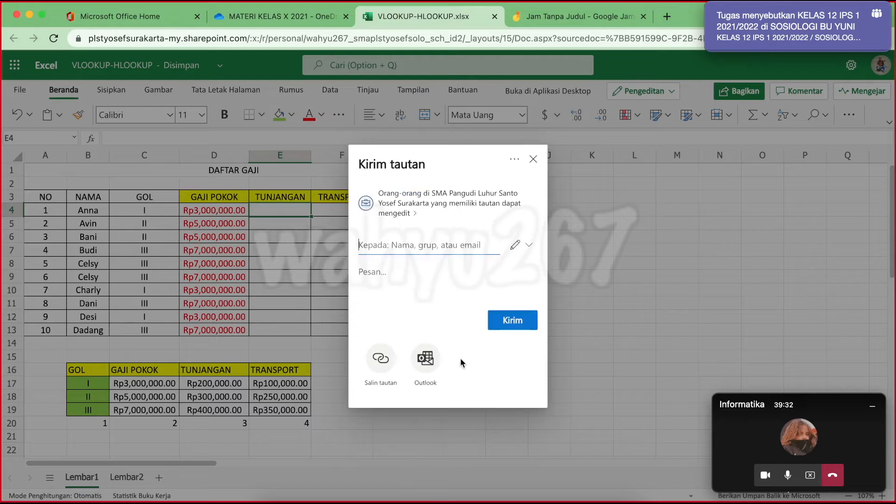
pyautogui.click(380, 358)
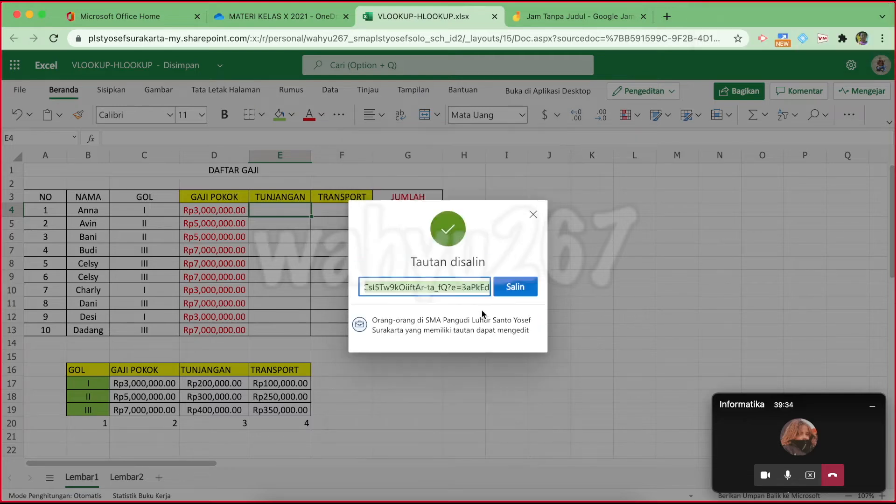
pyautogui.click(516, 287)
pyautogui.click(533, 214)
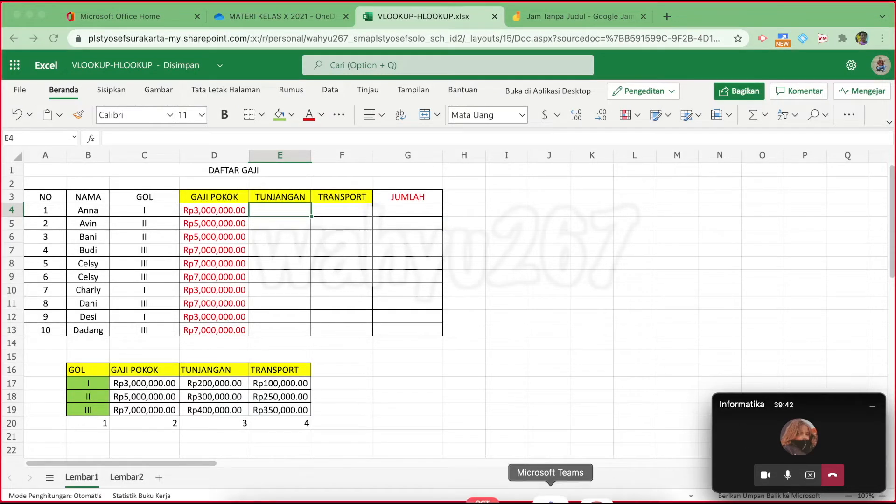
# Post the copied workbook link in the Informatika meeting chat in Teams, then return to Excel
pyautogui.click(551, 498)
pyautogui.scroll(-5, 387, 378)
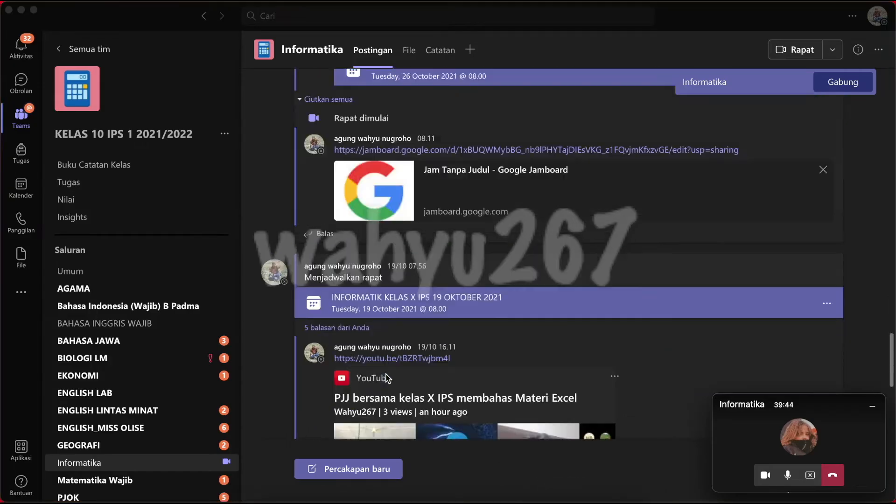
pyautogui.click(776, 430)
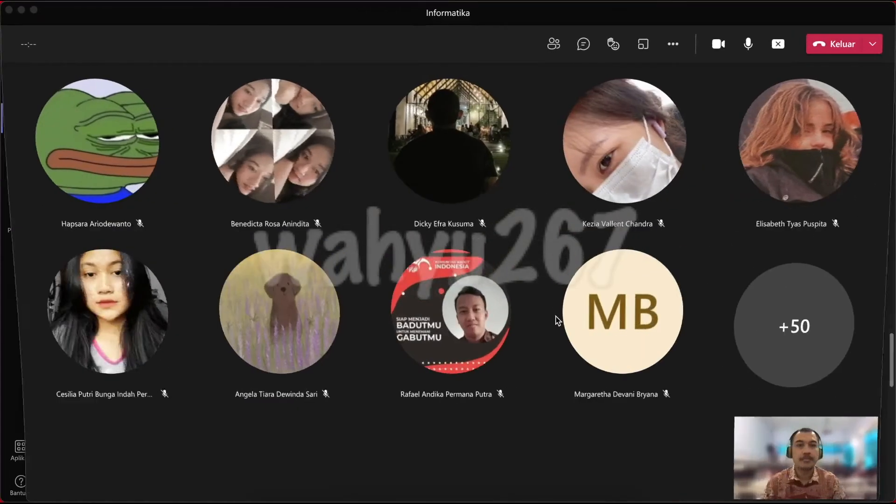
pyautogui.click(583, 44)
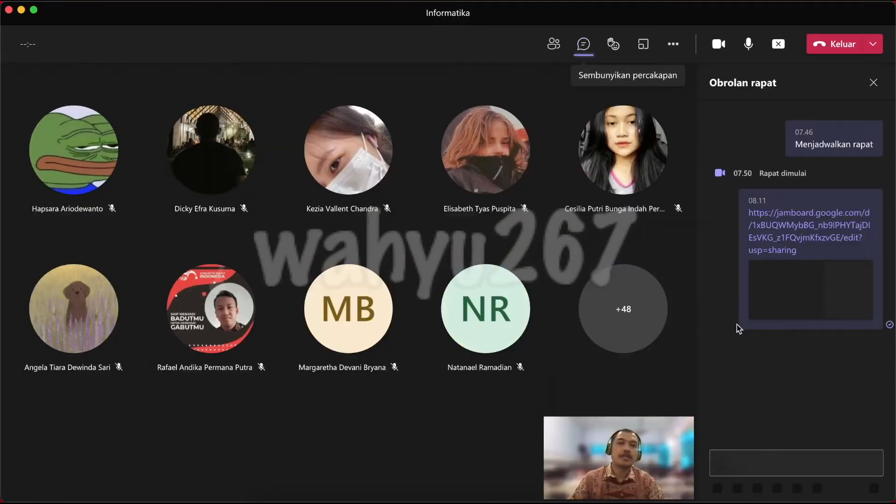
pyautogui.click(757, 462)
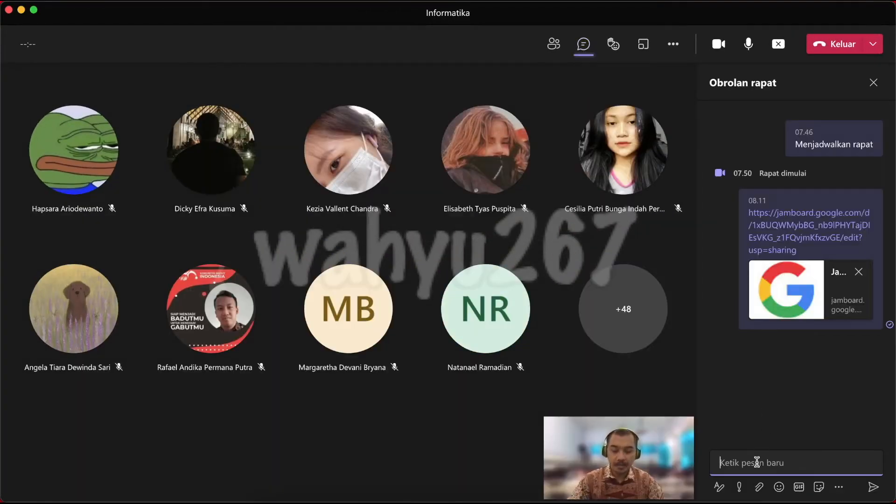
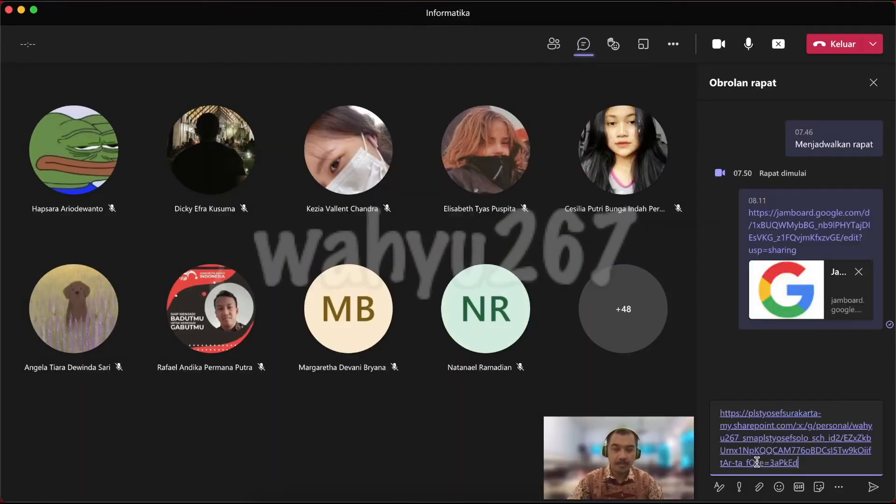
pyautogui.click(873, 488)
pyautogui.moveTo(469, 303)
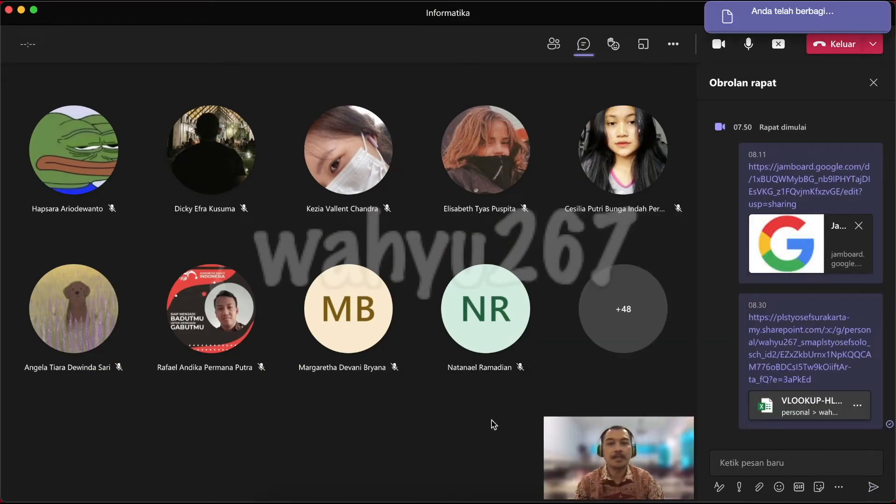
pyautogui.click(580, 495)
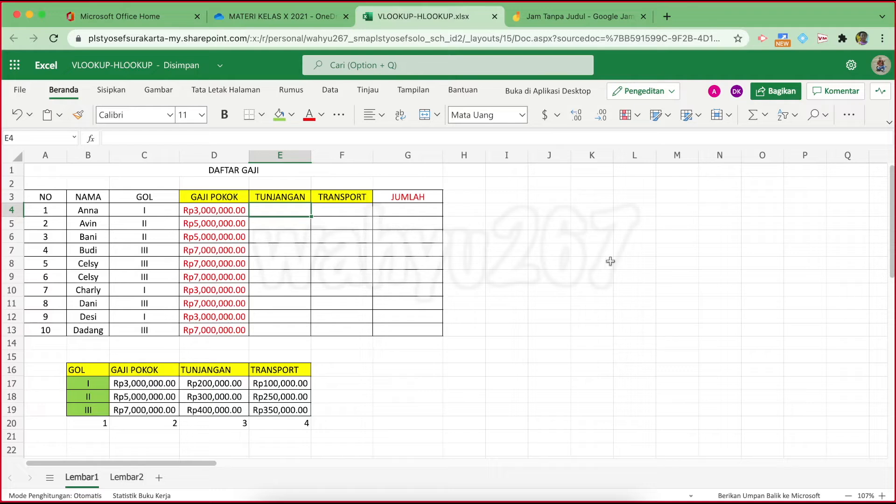
pyautogui.moveTo(712, 95)
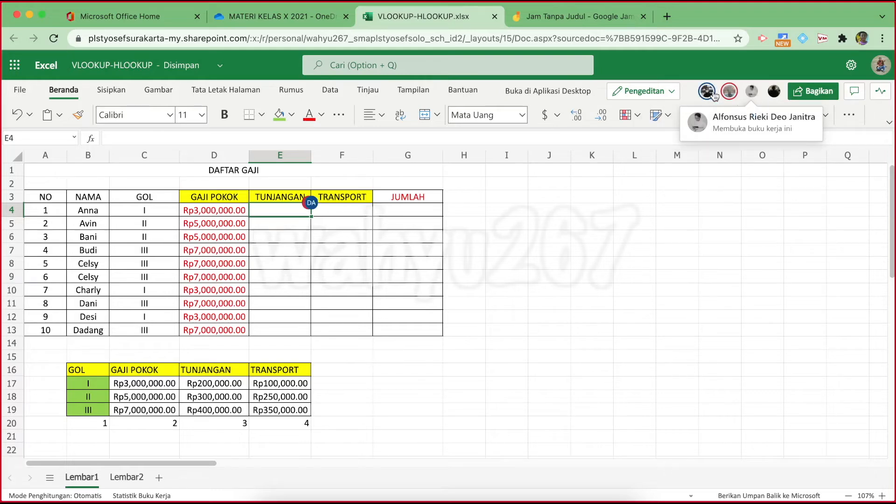
pyautogui.moveTo(310, 209)
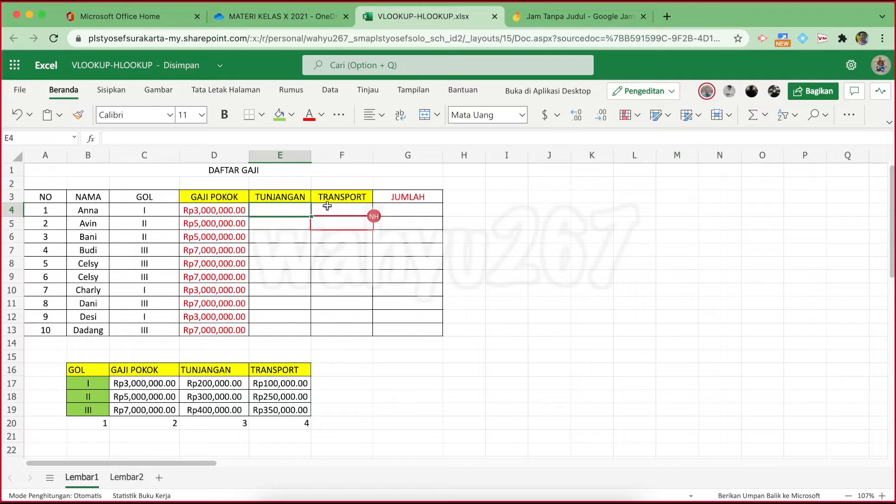
pyautogui.moveTo(337, 208); pyautogui.dragTo(340, 321)
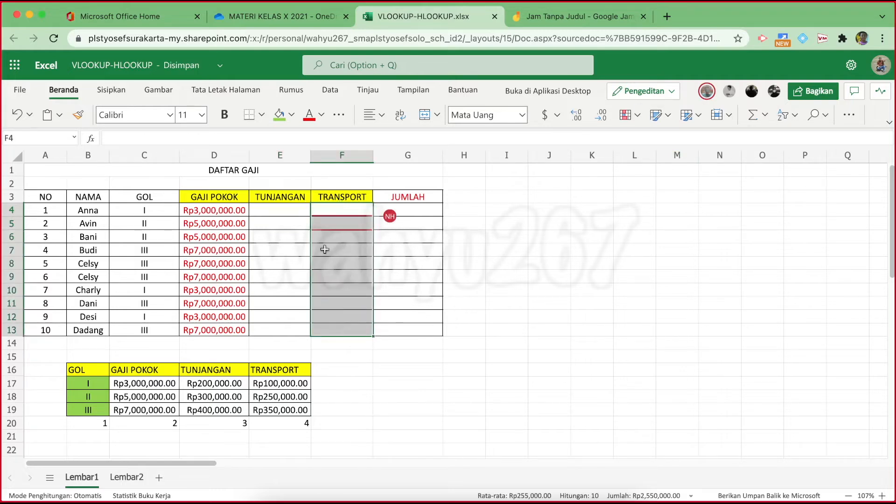
pyautogui.click(285, 210)
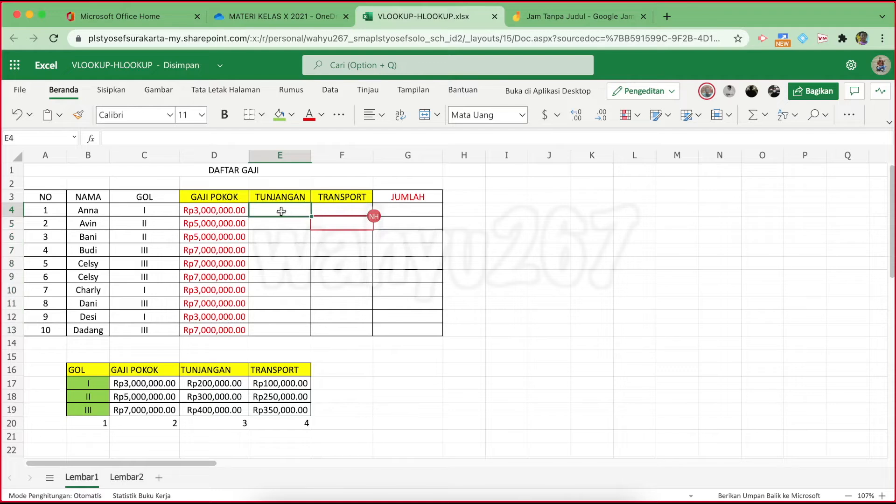
pyautogui.click(339, 210)
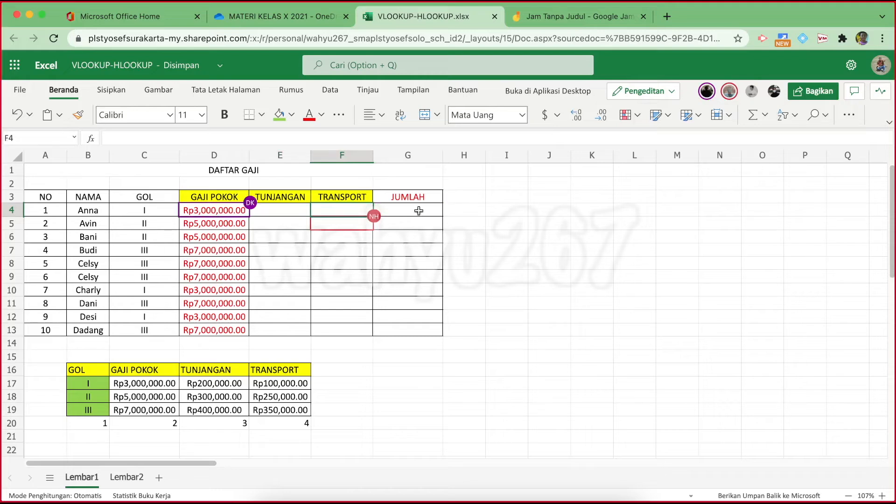
pyautogui.moveTo(417, 211); pyautogui.dragTo(417, 326)
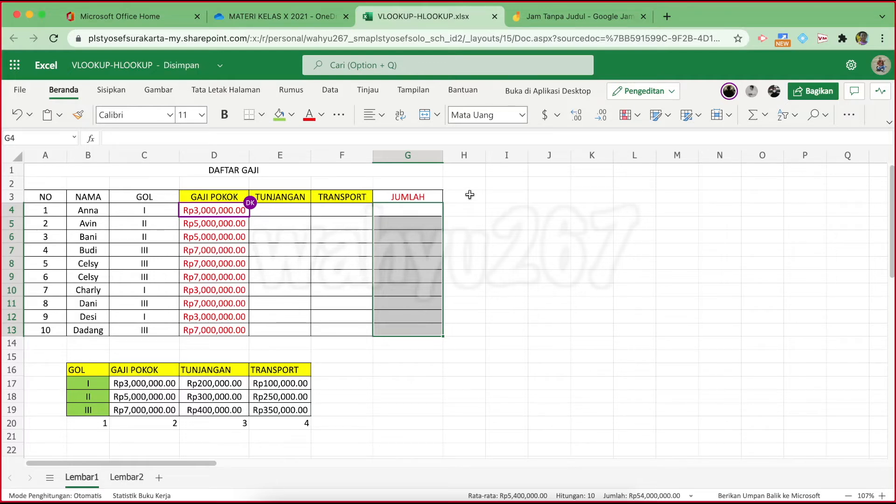
pyautogui.moveTo(246, 211)
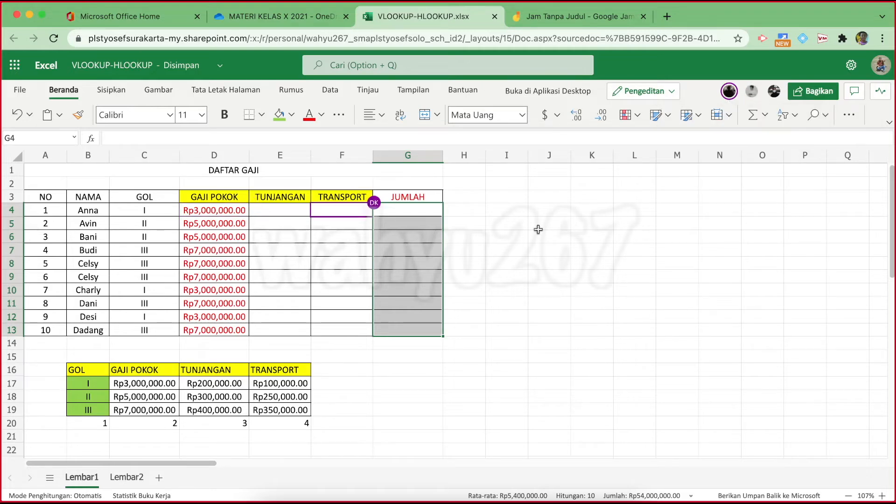
pyautogui.click(583, 248)
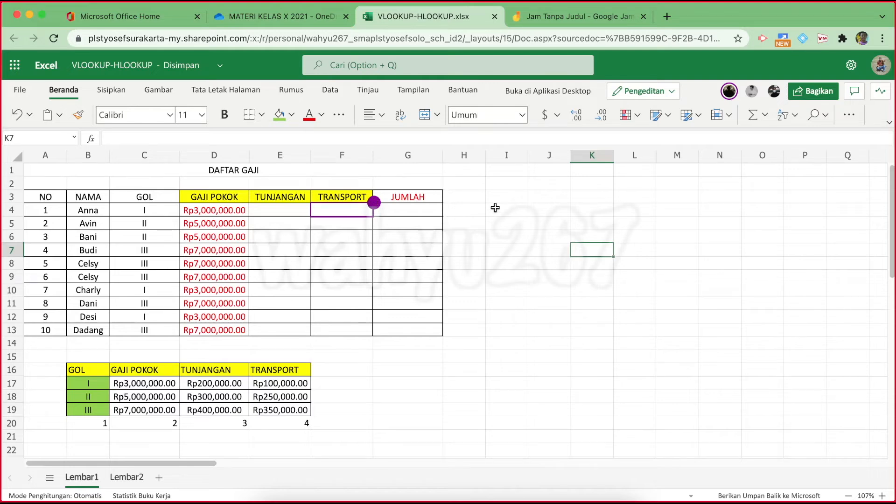
pyautogui.moveTo(381, 208)
pyautogui.click(729, 92)
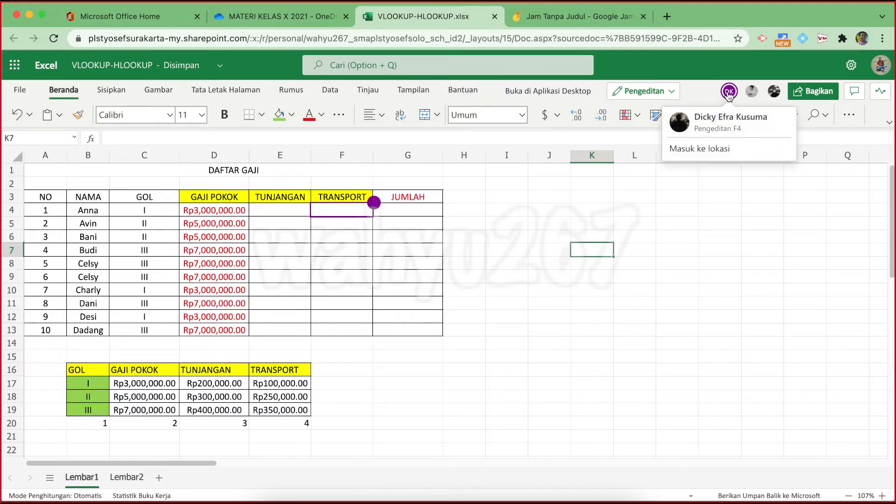
pyautogui.click(755, 93)
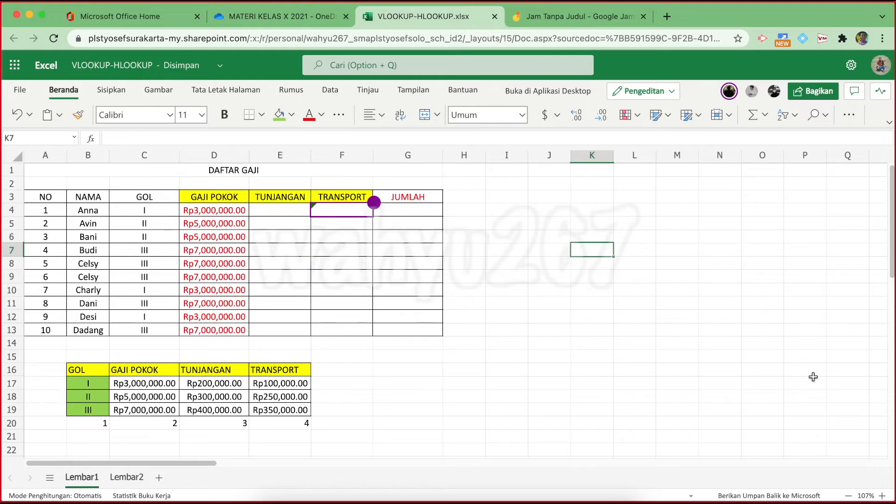
pyautogui.click(882, 495)
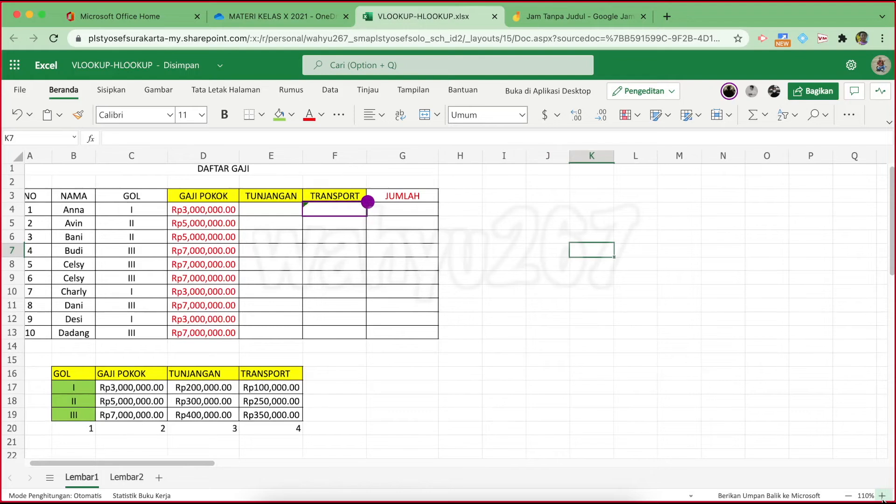
# Widen column E so E4 shows Rp400,000.00 instead of ####, then select E4
pyautogui.click(882, 496)
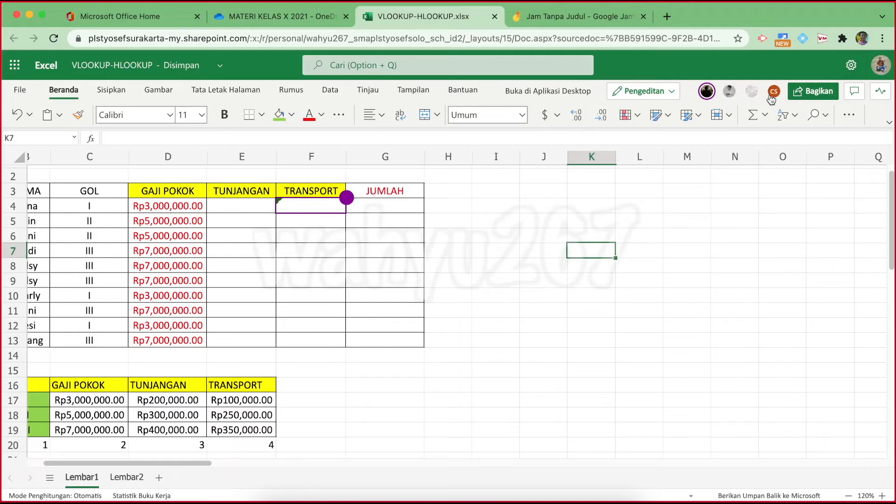
pyautogui.moveTo(771, 98)
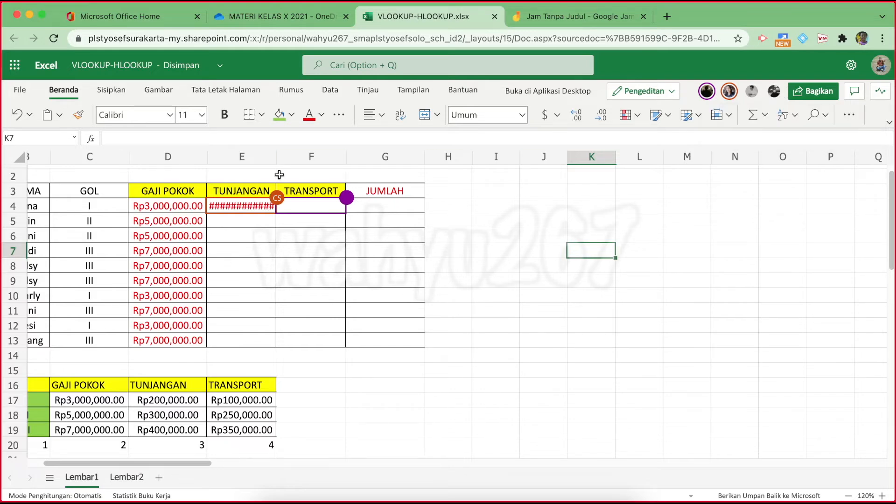
pyautogui.moveTo(279, 158); pyautogui.dragTo(304, 158)
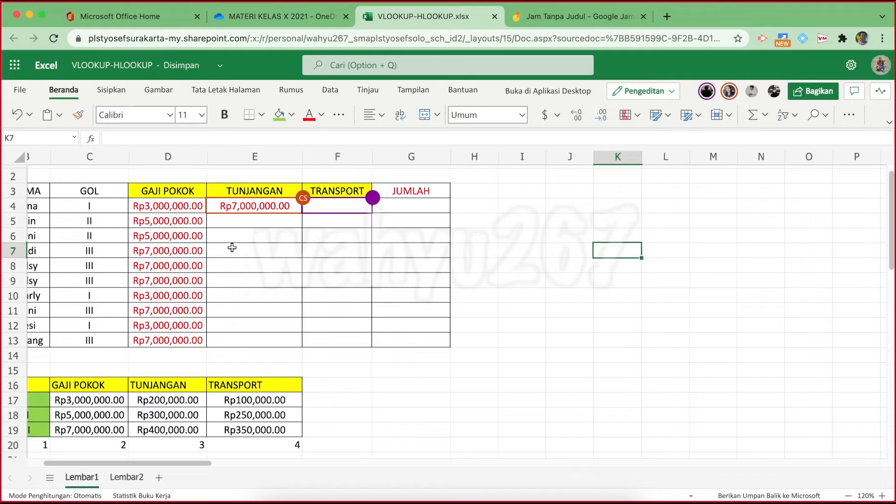
pyautogui.scroll(-1, 163, 396)
pyautogui.scroll(-2, 163, 396)
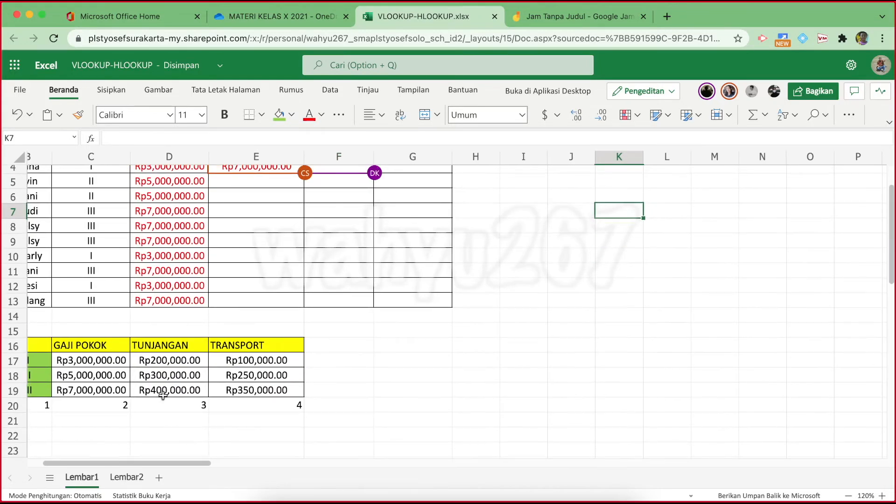
pyautogui.scroll(2, 162, 396)
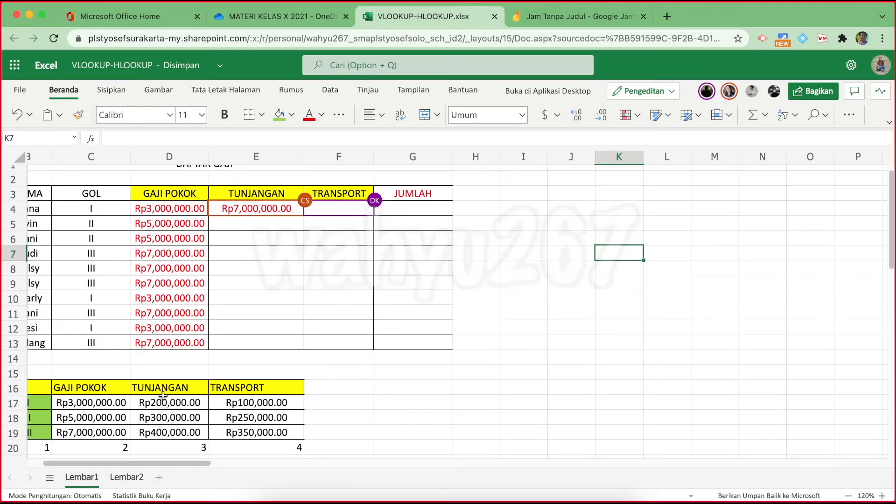
pyautogui.hscroll(-1, 163, 396)
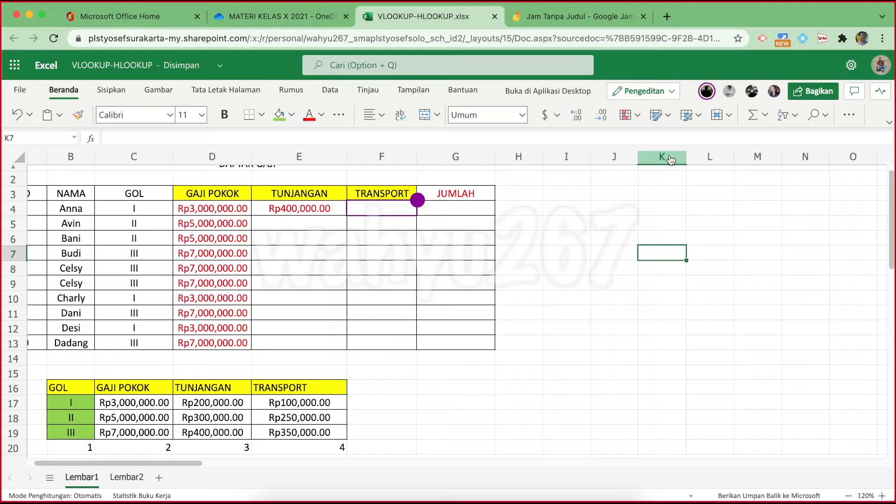
pyautogui.click(308, 209)
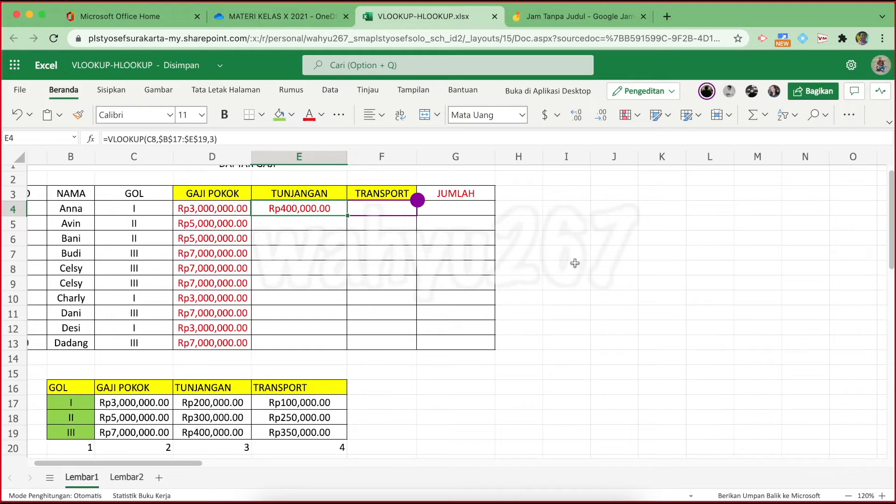
# Change E4's formula to =VLOOKUP(C4,$B$17:$E$19,3) so it shows Rp200,000.00
pyautogui.click(236, 130)
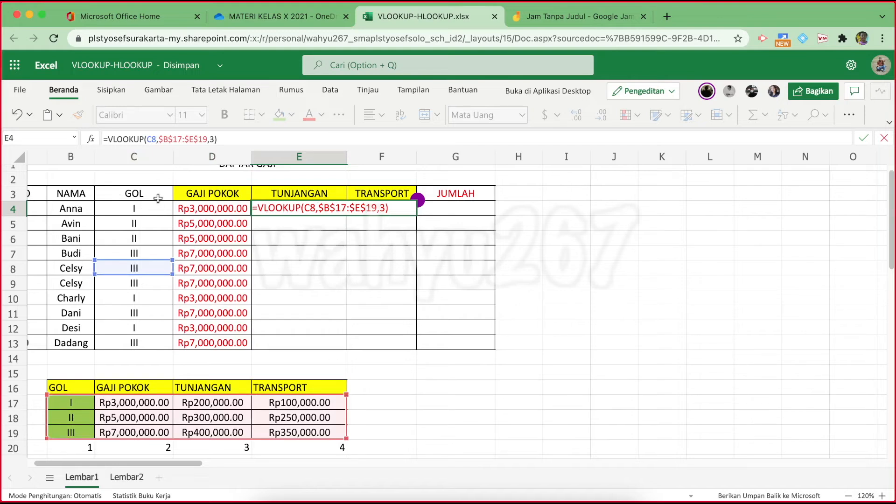
pyautogui.moveTo(151, 261); pyautogui.dragTo(152, 212)
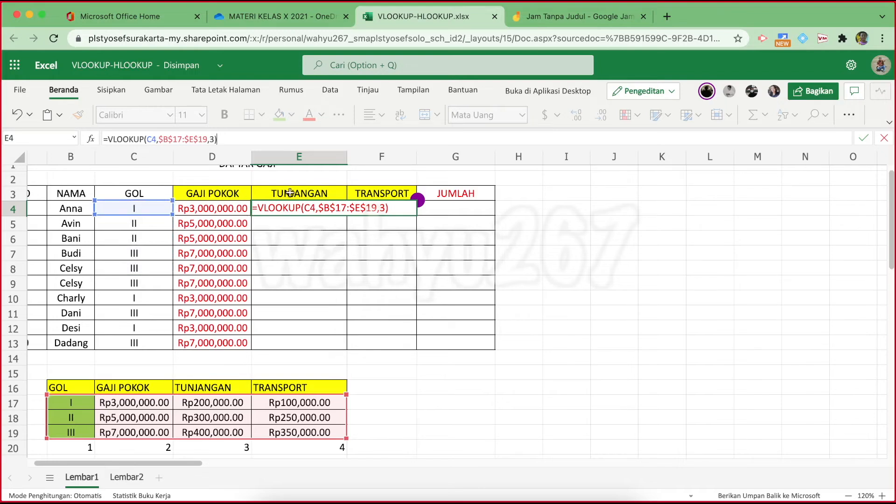
pyautogui.click(175, 135)
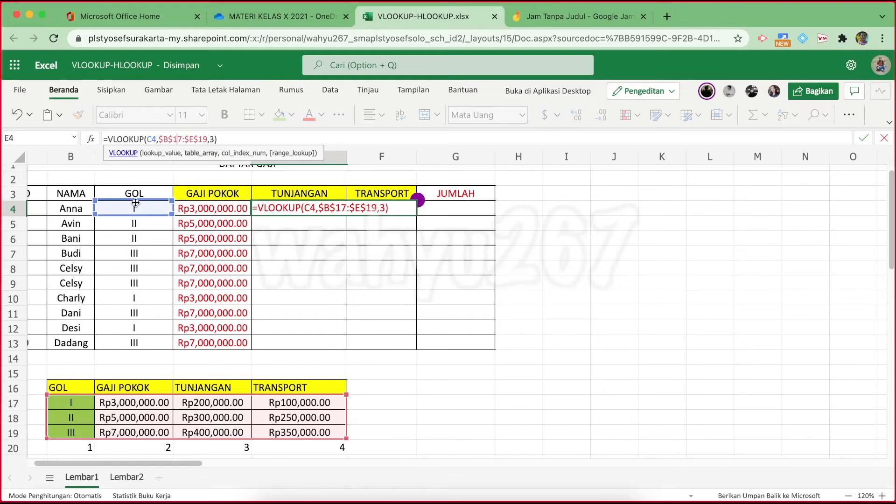
pyautogui.press('Return')
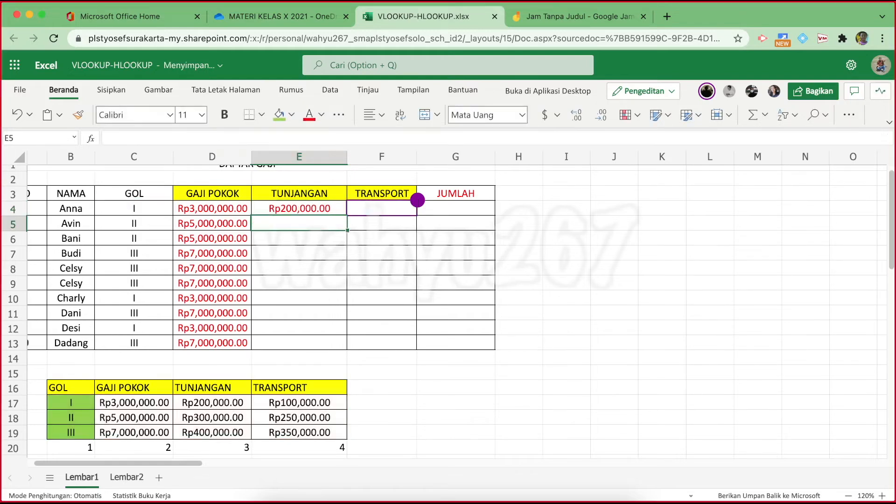
# Reselect E4 to confirm its formula reads =VLOOKUP(C4,$B$17:$E$19,3)
pyautogui.click(304, 209)
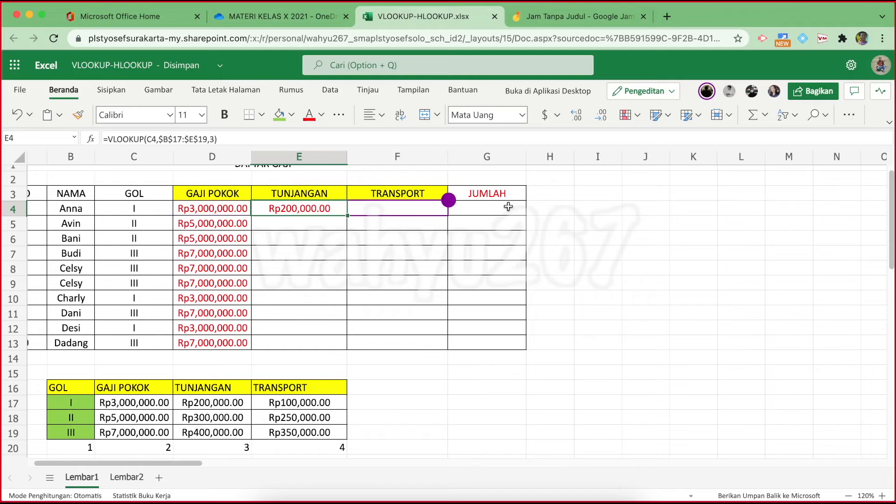
# Adjust the computer's audio volume and press Cmd+Space
pyautogui.press('XF86AudioRaiseVolume')
pyautogui.press('super+space')
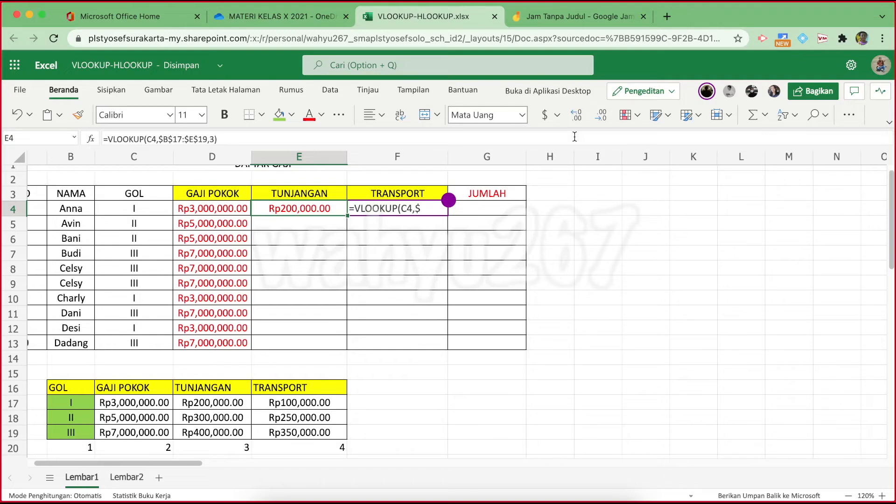
pyautogui.click(227, 138)
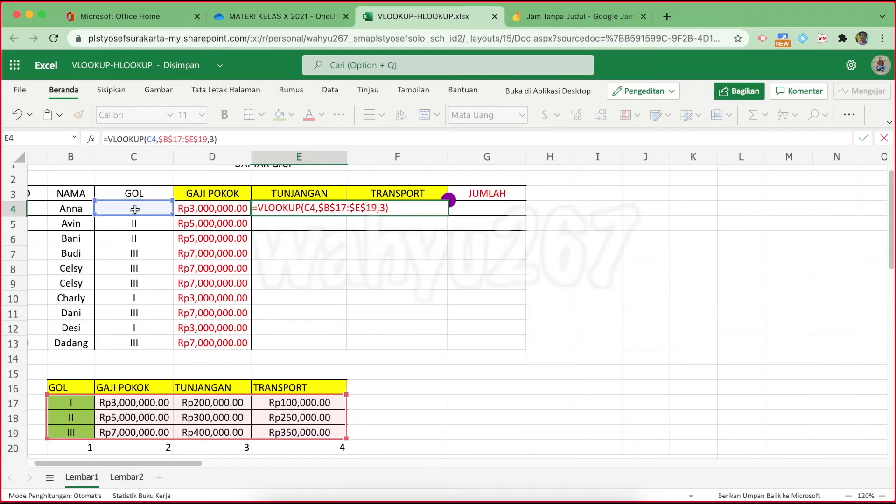
pyautogui.click(316, 210)
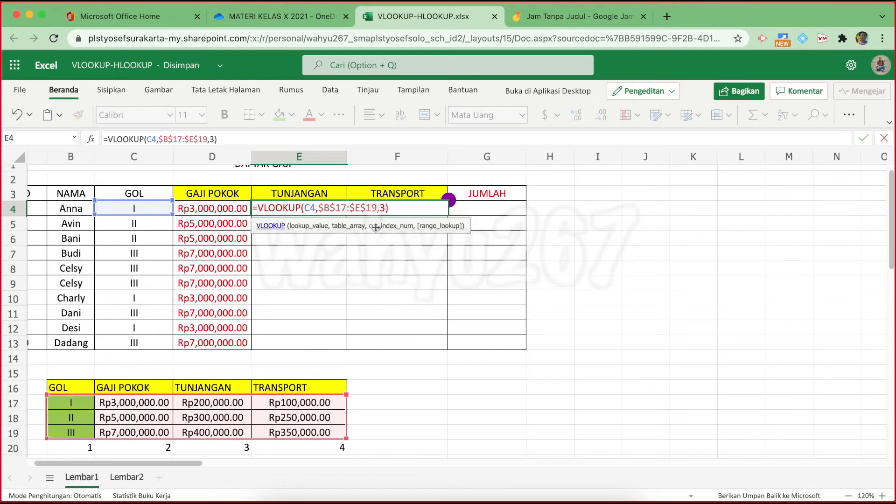
pyautogui.click(382, 206)
pyautogui.press('Return')
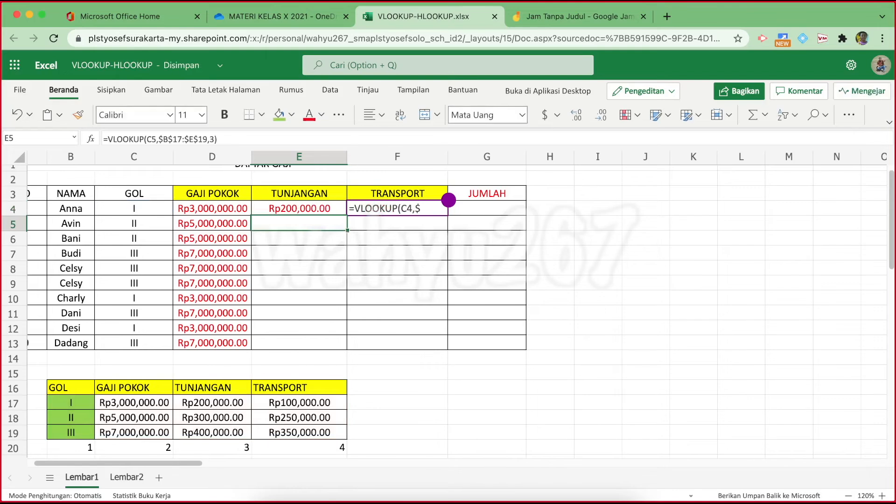
pyautogui.click(284, 206)
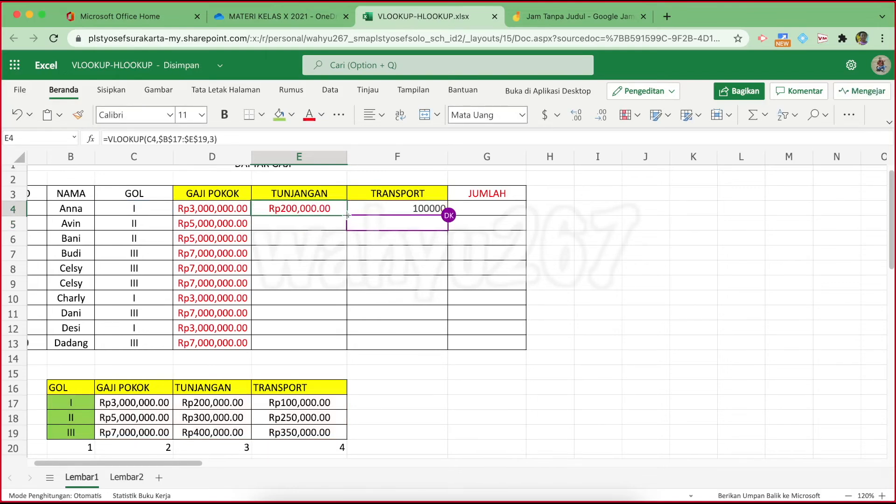
pyautogui.moveTo(347, 215); pyautogui.dragTo(348, 350)
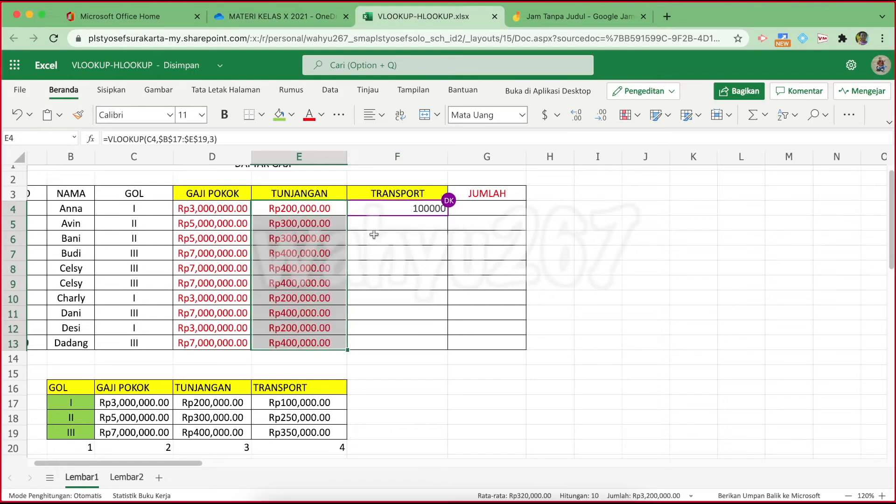
pyautogui.click(406, 207)
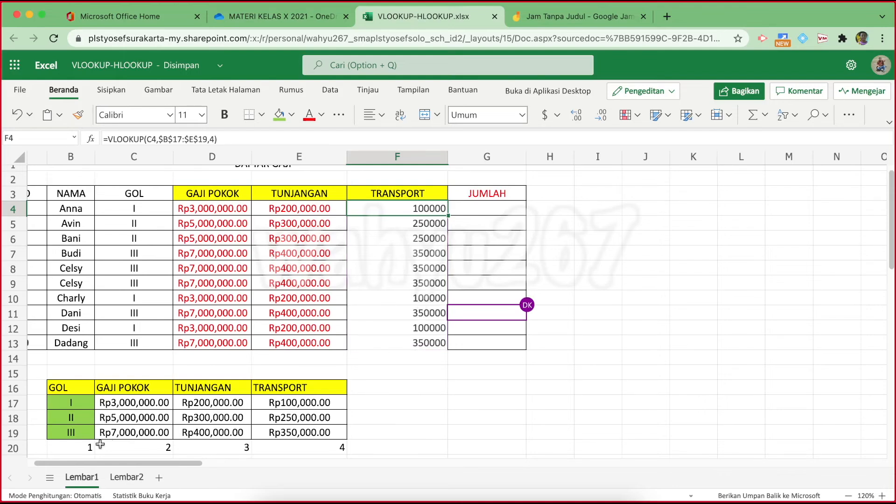
pyautogui.click(133, 404)
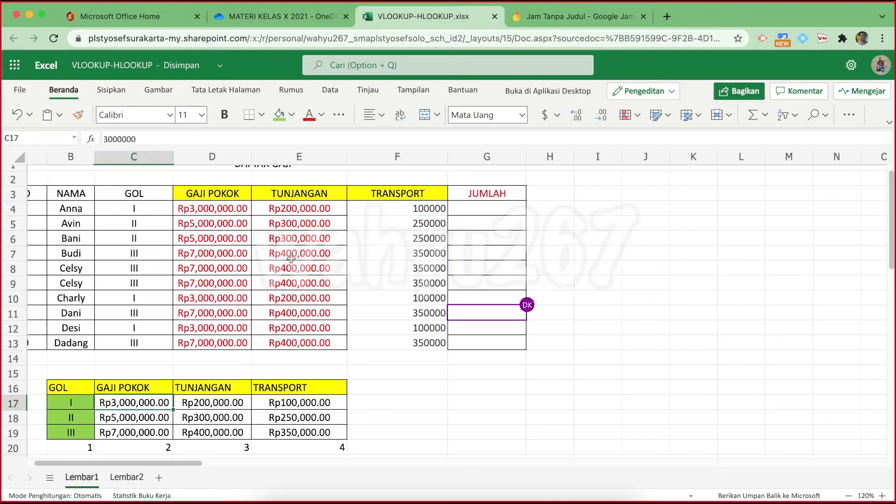
pyautogui.click(218, 213)
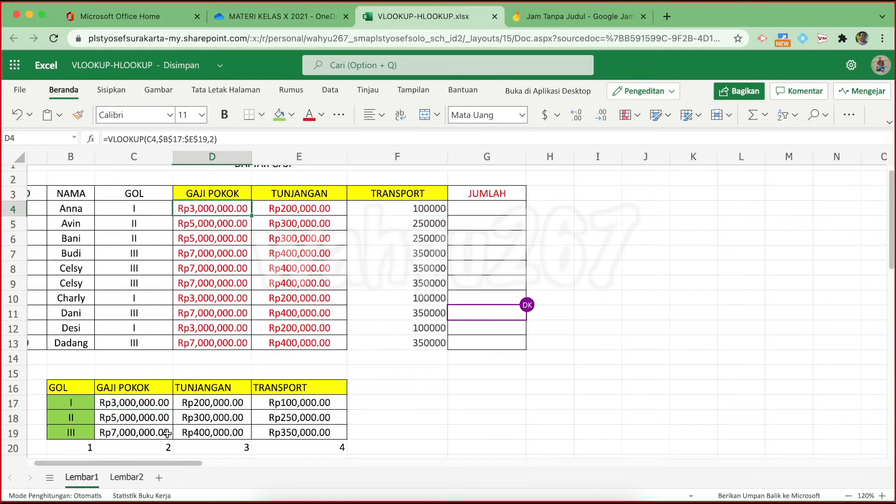
pyautogui.click(129, 405)
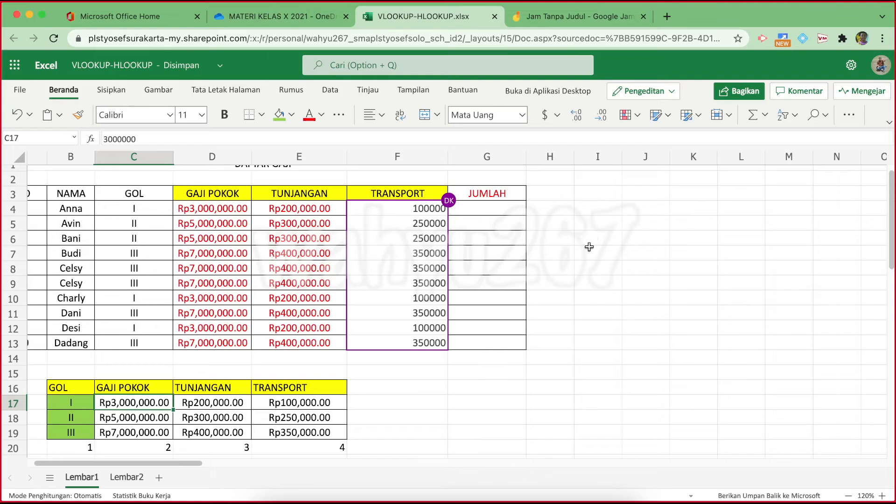
pyautogui.click(497, 208)
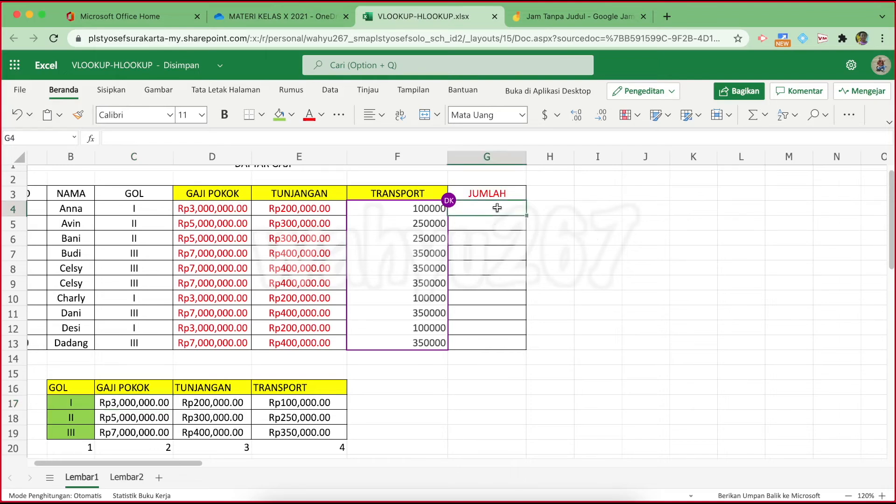
# Enter =SUM(D4:F4) in G4 to total the first employee's pay
pyautogui.click(222, 133)
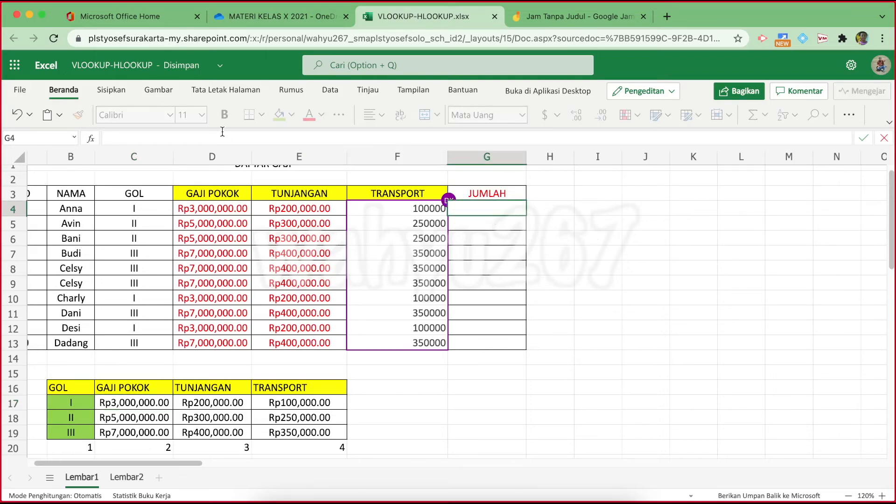
pyautogui.write('=sum(')
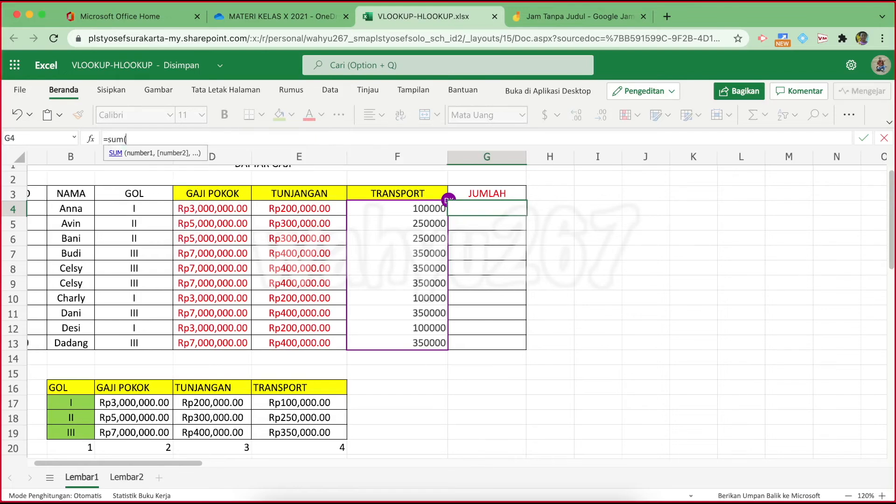
pyautogui.moveTo(217, 210); pyautogui.dragTo(383, 210)
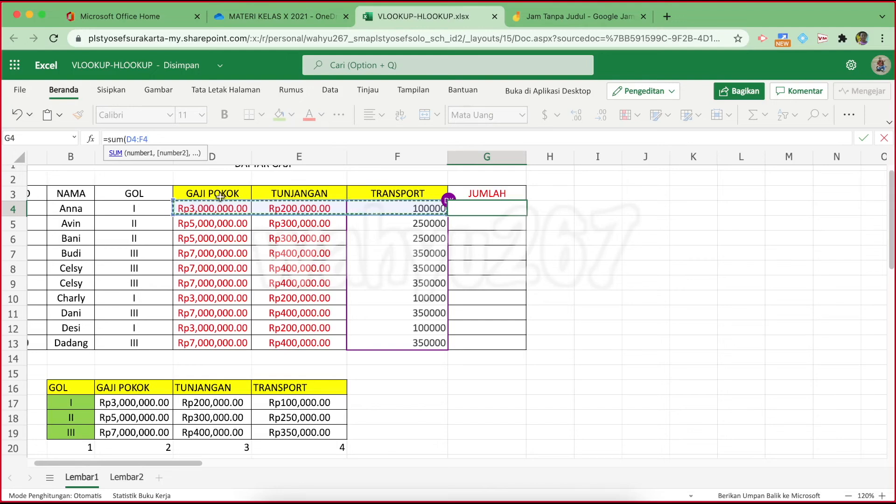
pyautogui.press('Return')
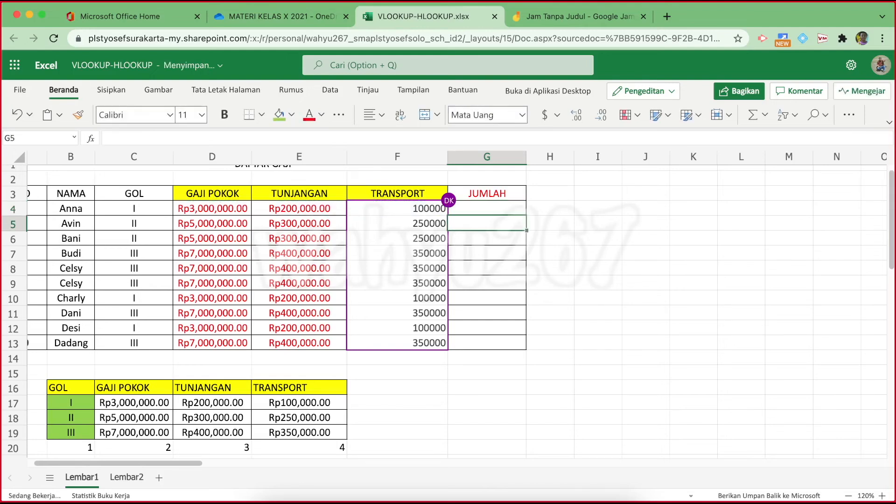
# Fill the SUM formula down to G13, then select TRANSPORT cells F4:F13
pyautogui.moveTo(492, 206); pyautogui.dragTo(491, 340)
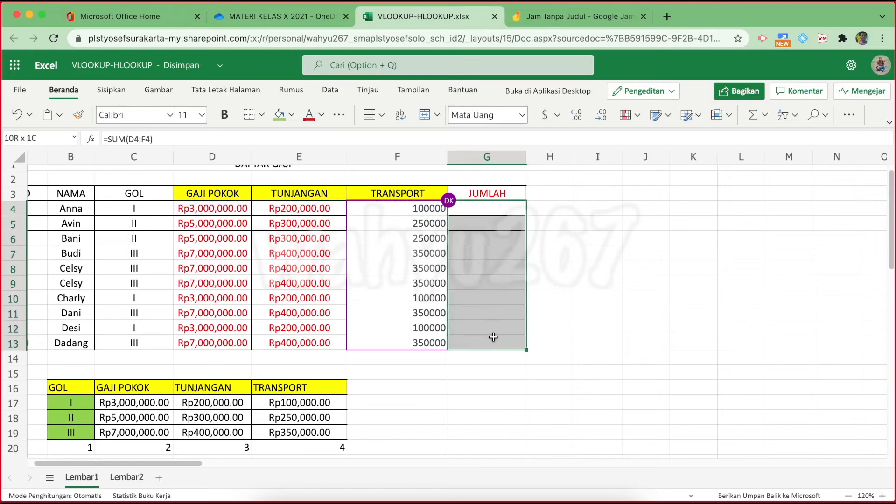
pyautogui.click(498, 209)
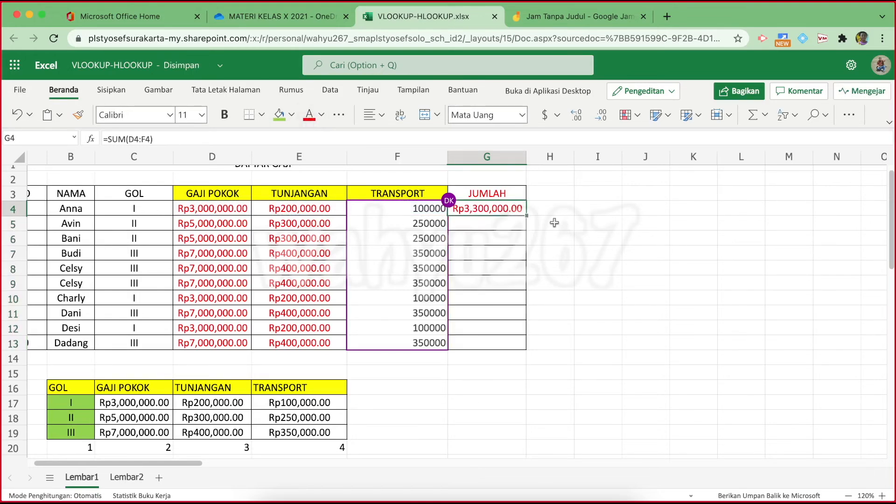
pyautogui.moveTo(527, 216); pyautogui.dragTo(522, 343)
pyautogui.moveTo(403, 211); pyautogui.dragTo(410, 344)
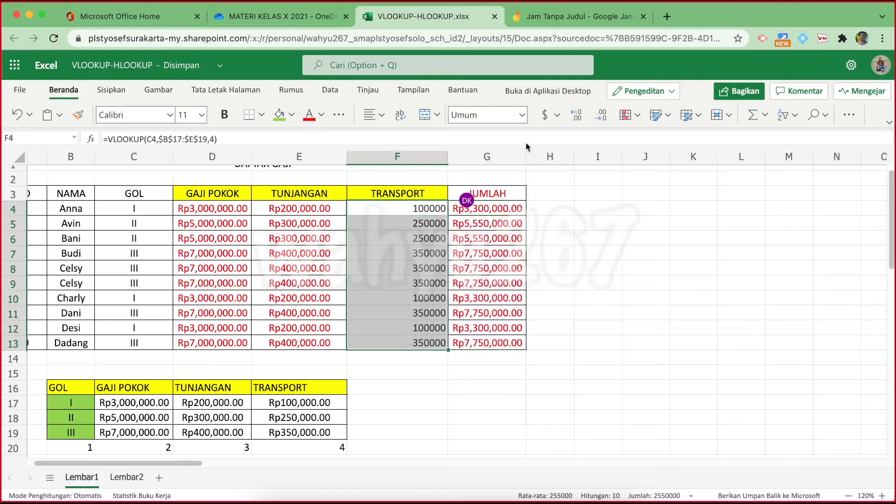
# Format F4:F13 as Mata Uang currency with the Rp Bahasa Indonesia symbol
pyautogui.click(557, 117)
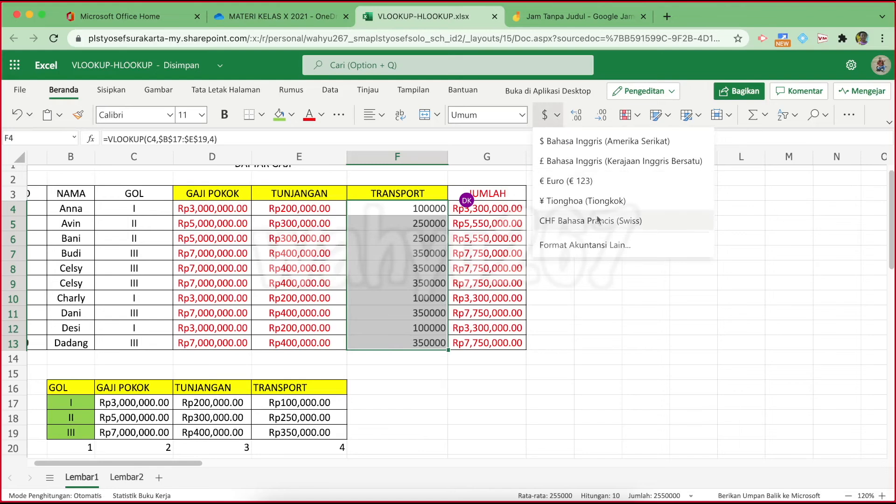
pyautogui.click(567, 245)
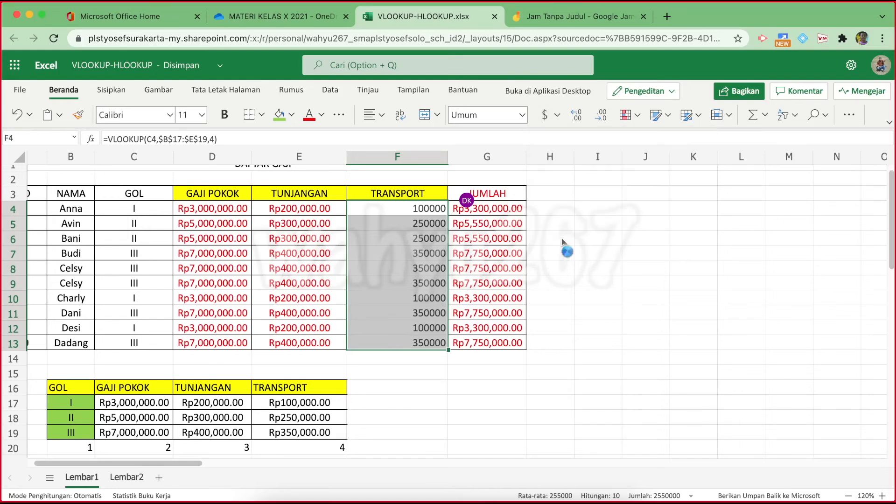
pyautogui.click(303, 167)
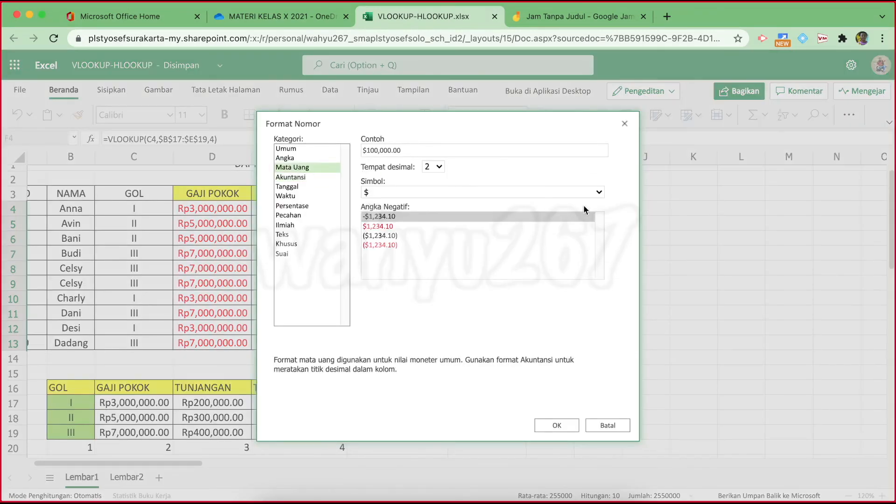
pyautogui.click(600, 194)
pyautogui.scroll(-15, 540, 400)
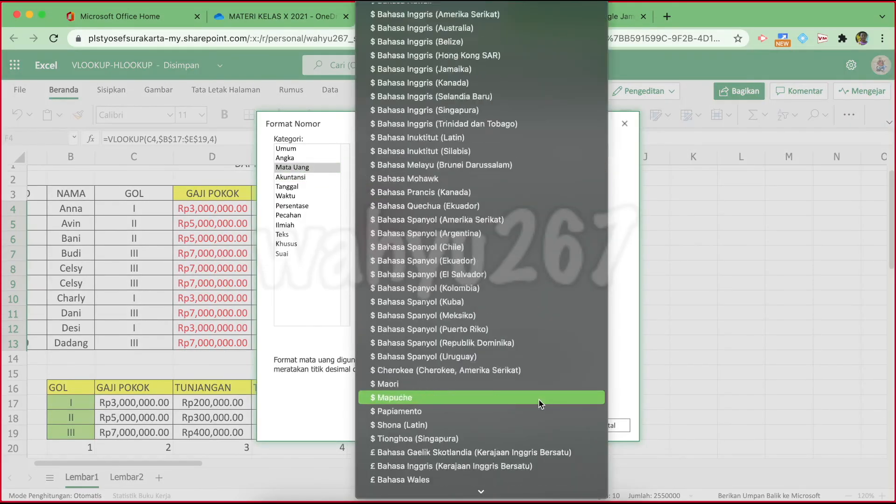
pyautogui.scroll(-10, 539, 398)
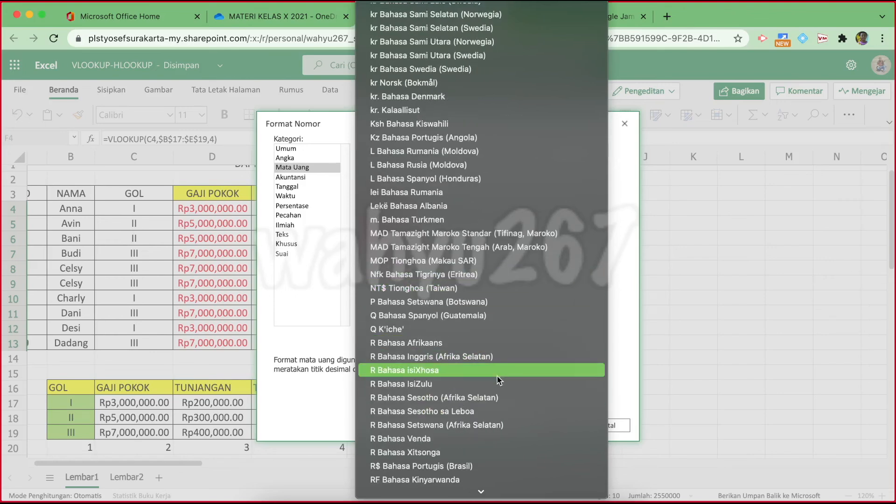
pyautogui.scroll(-3, 432, 449)
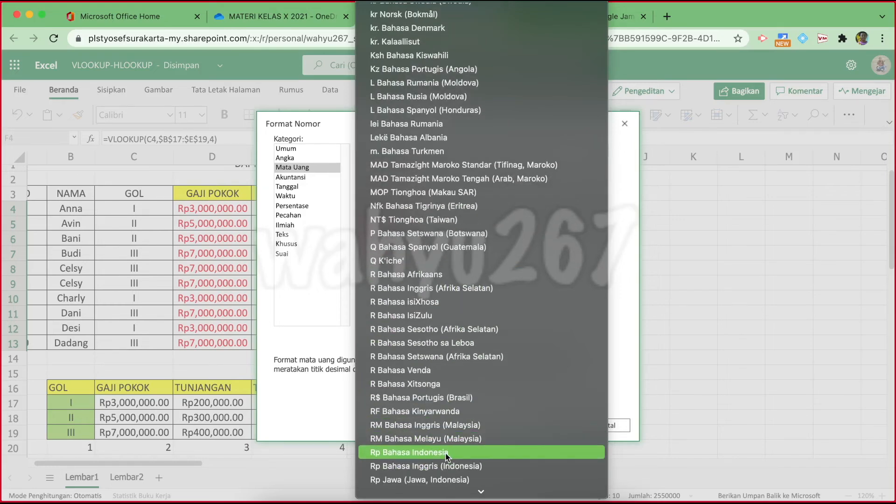
pyautogui.click(446, 452)
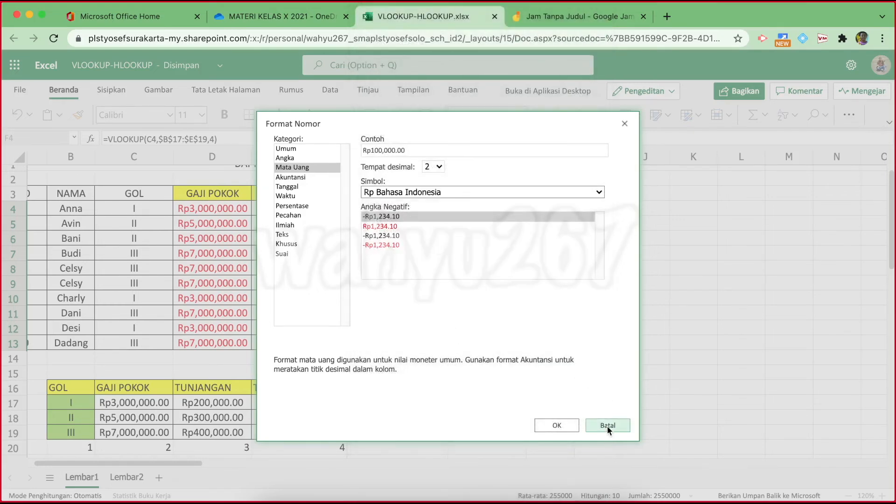
pyautogui.click(557, 426)
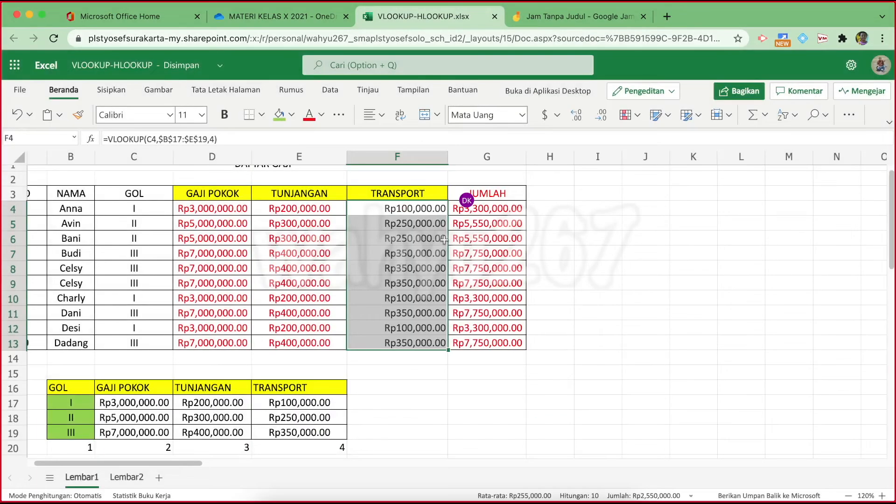
# Make the TRANSPORT values red and give them All Borders
pyautogui.click(309, 114)
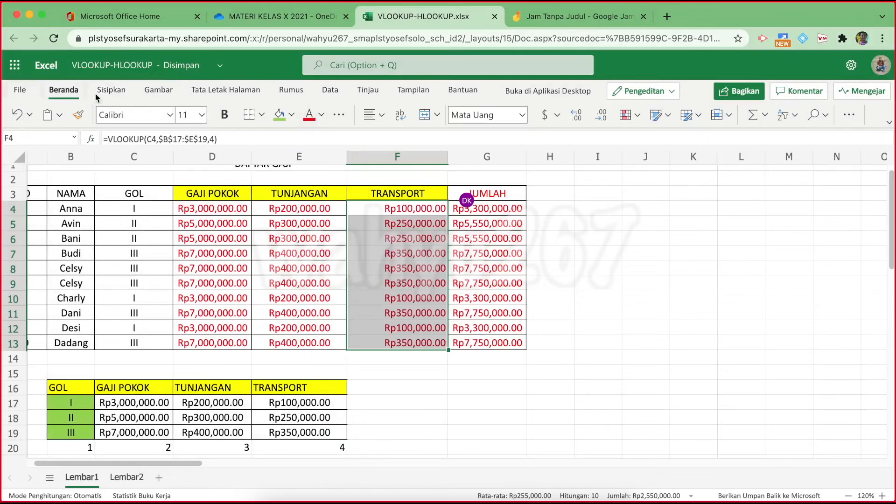
pyautogui.click(263, 115)
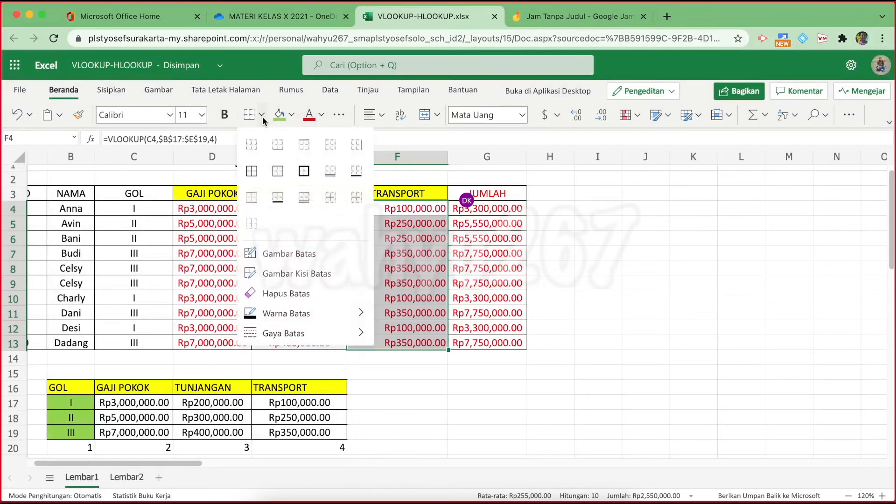
pyautogui.click(254, 170)
pyautogui.click(637, 267)
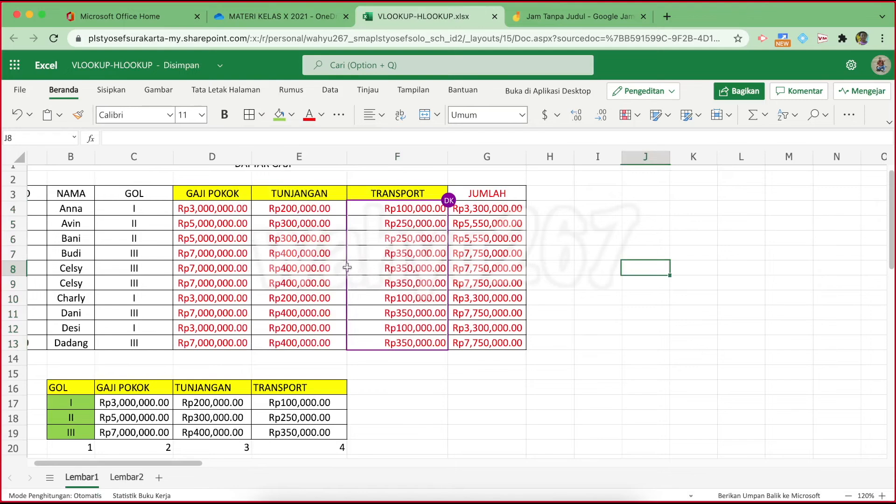
# Type the note 'VLOOKUP (KUNCI, TABEL ARRAY, INDEKS KOLOM)' into I6 and commit it
pyautogui.click(600, 237)
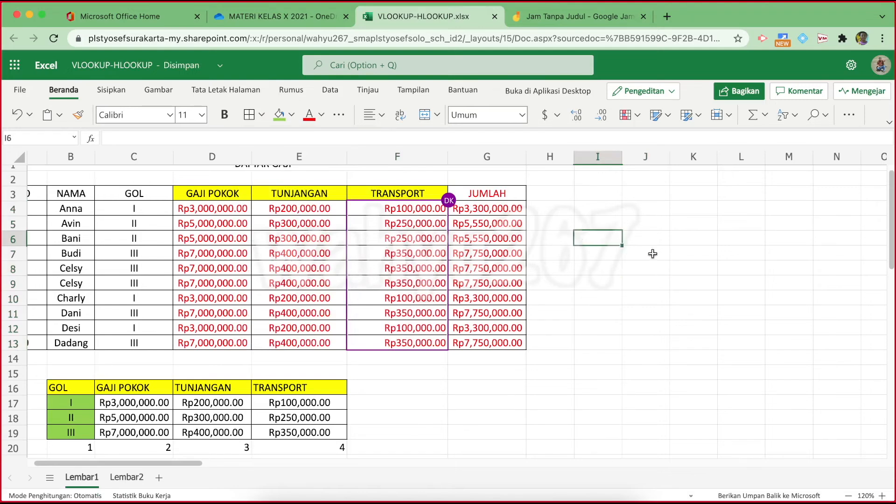
pyautogui.write('V')
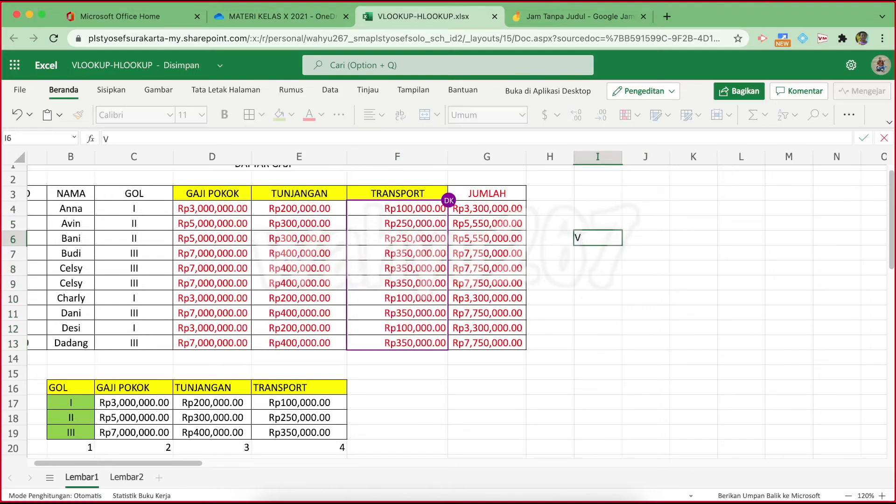
pyautogui.write('LOOKUP')
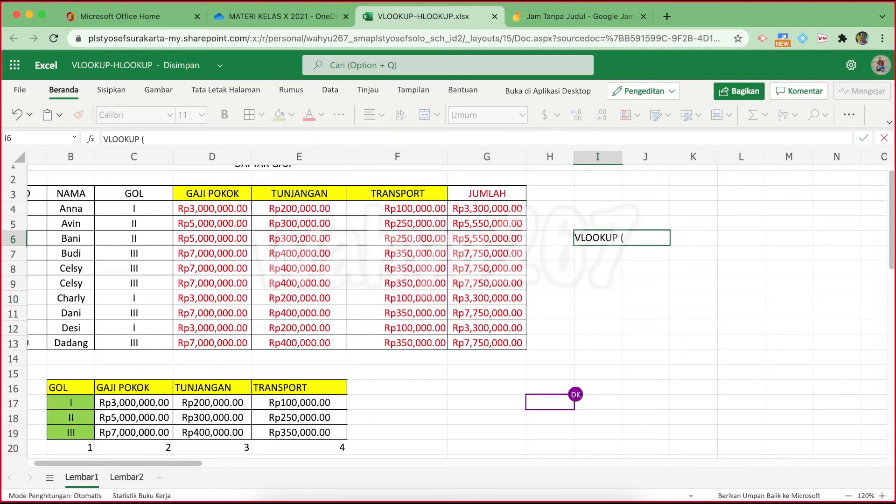
pyautogui.write('(KUNCI, TABEL')
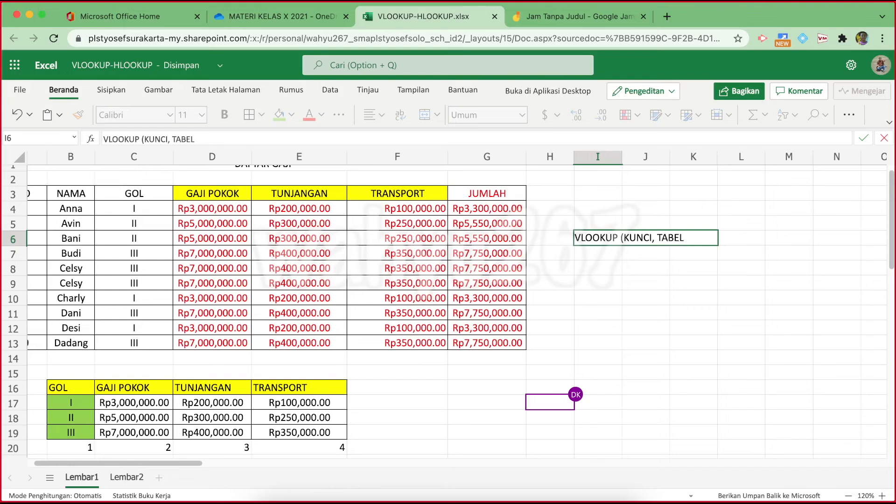
pyautogui.write(' ARY')
pyautogui.write('RAY')
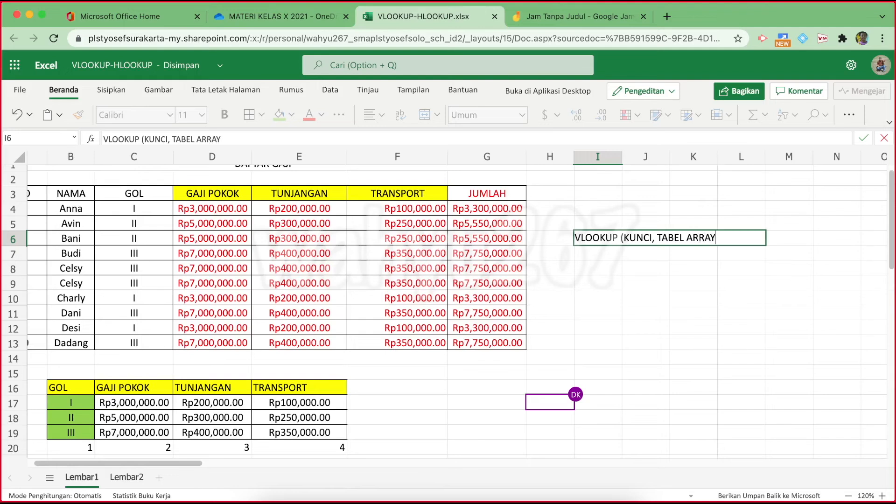
pyautogui.write(', INDEKS KOLOM')
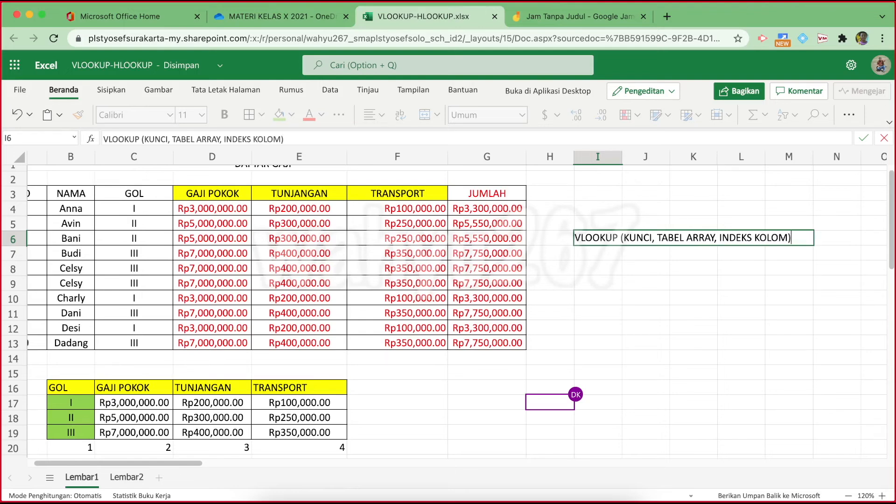
pyautogui.write(')')
pyautogui.click(644, 314)
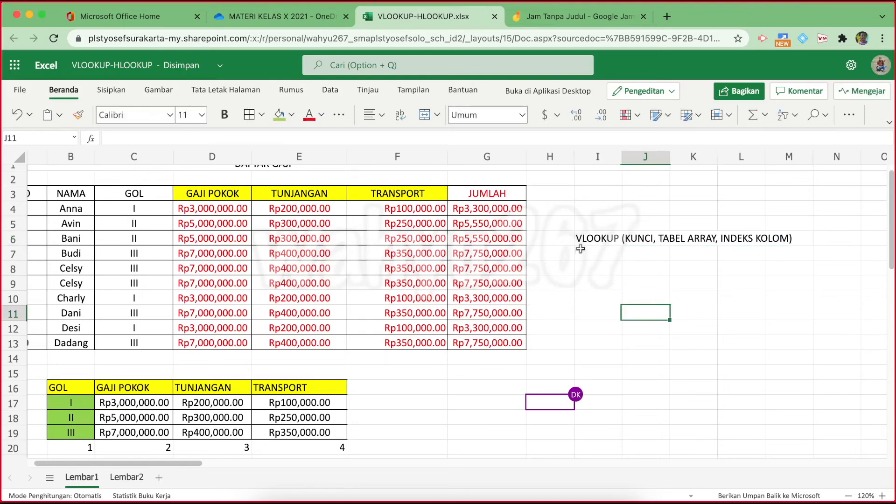
pyautogui.click(579, 237)
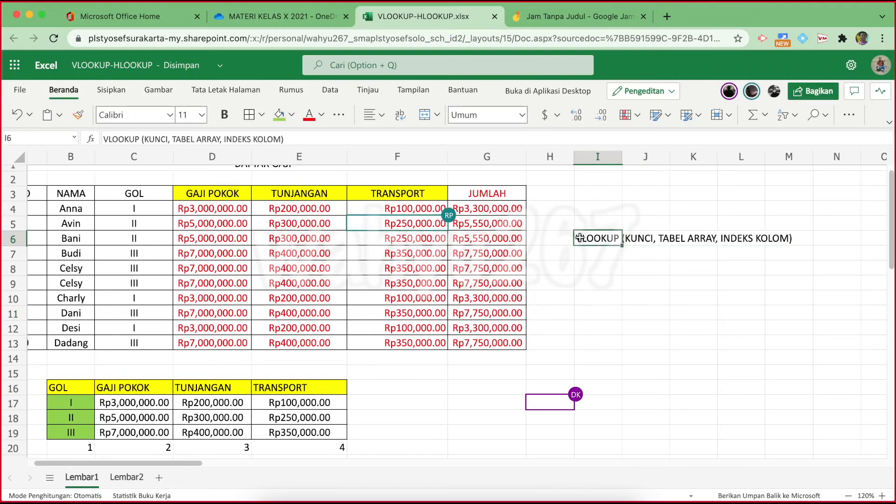
pyautogui.click(750, 92)
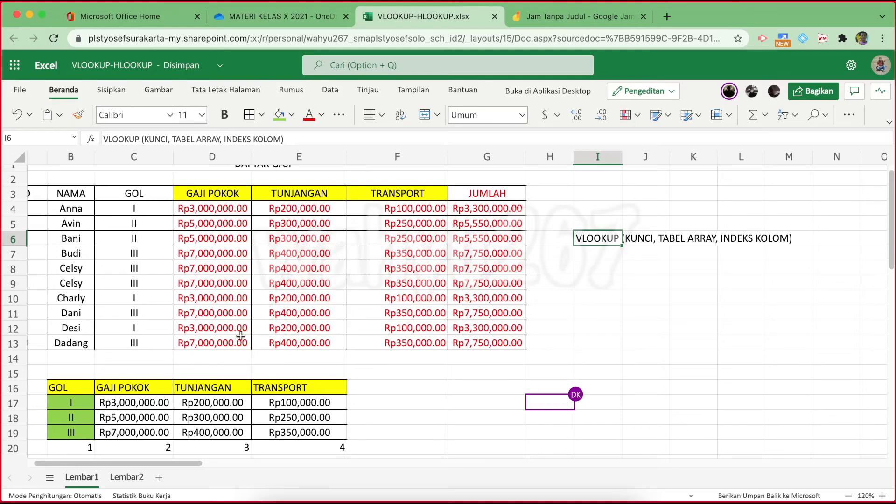
# Switch to the Lembar2 sheet and look over the empty salary cells D4:G13
pyautogui.click(127, 477)
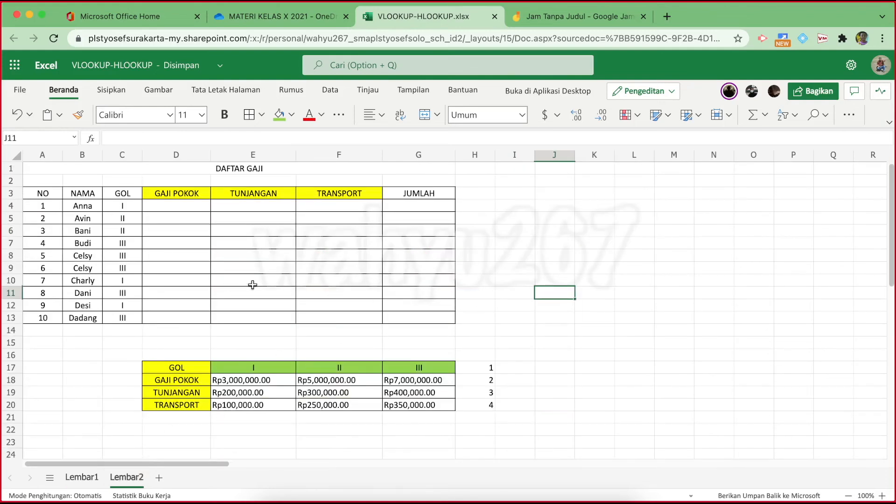
pyautogui.moveTo(180, 207); pyautogui.dragTo(408, 314)
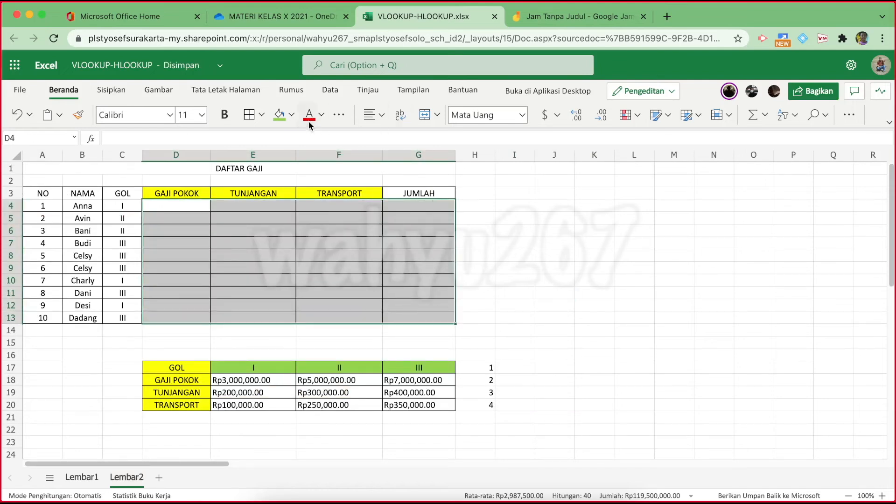
pyautogui.click(562, 230)
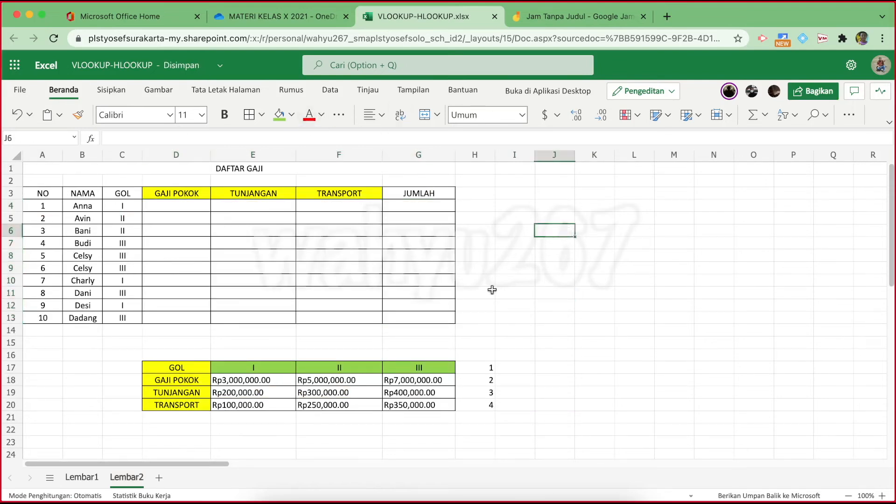
# Zoom the sheet in to 120%, then back out to 110%
pyautogui.click(882, 496)
pyautogui.click(881, 496)
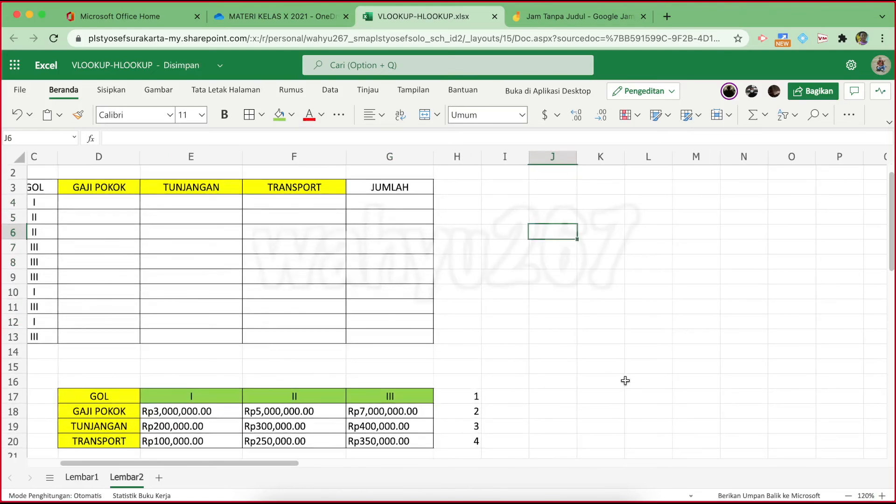
pyautogui.moveTo(256, 463); pyautogui.dragTo(226, 464)
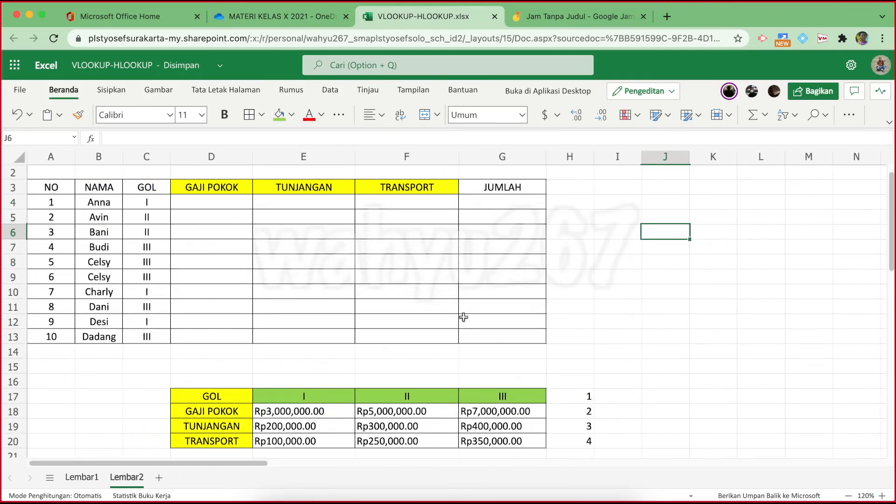
pyautogui.scroll(1, 886, 205)
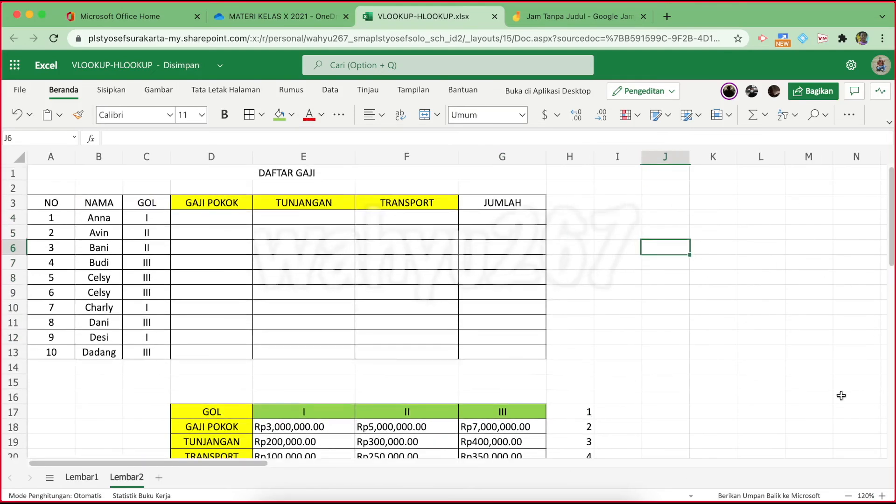
pyautogui.click(848, 496)
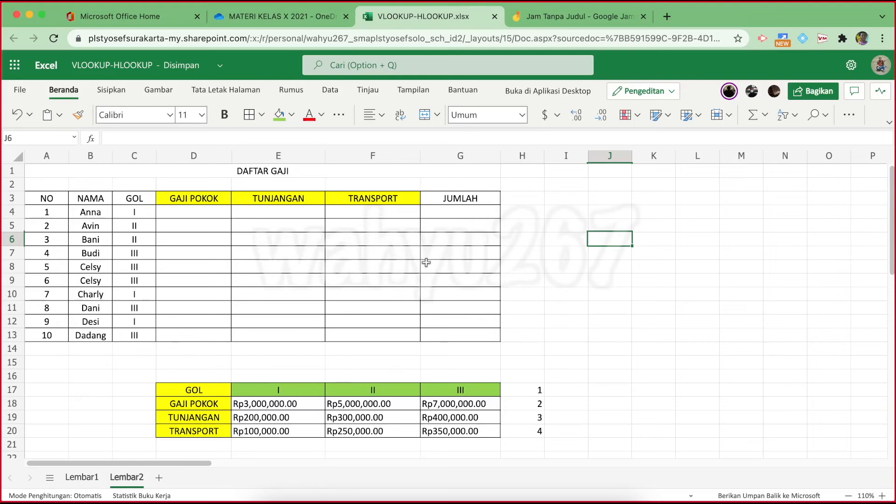
# Enter the syntax note 'HLOOKUP(KUNCI,TABEL ARRAY,BARIS)' in J6
pyautogui.write('HLOOKUP')
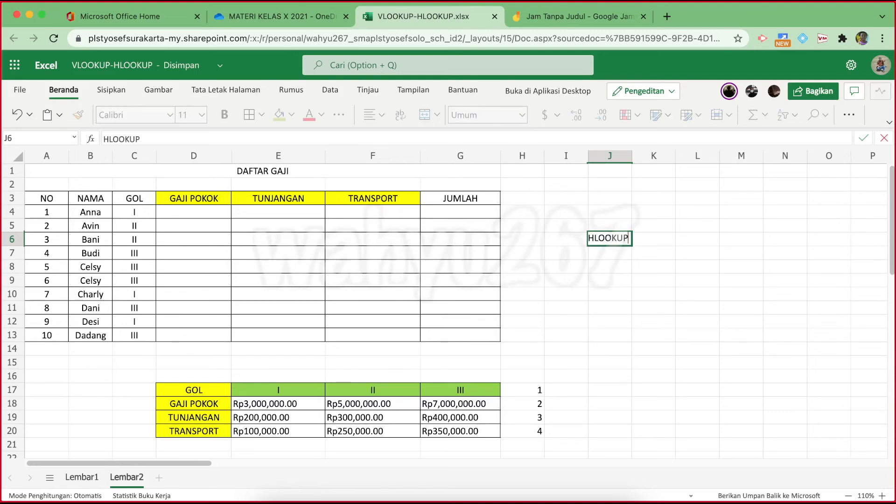
pyautogui.write('(KUNCI')
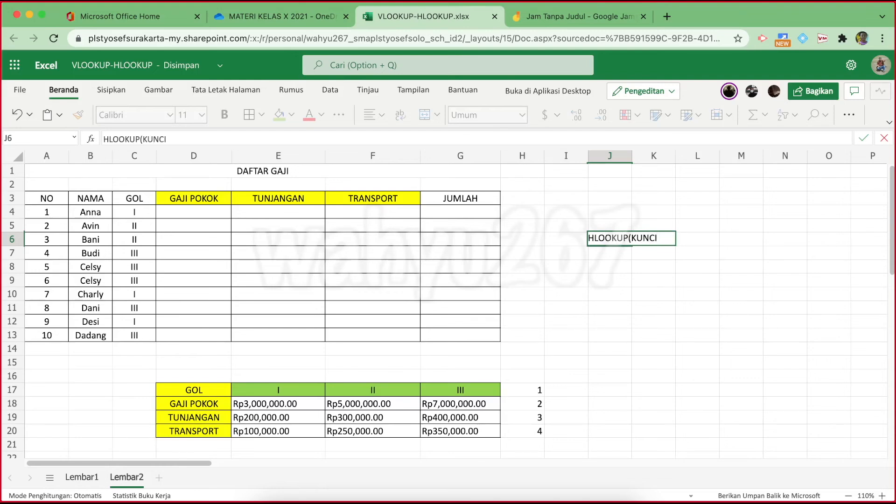
pyautogui.write(',TABEL ARRAY')
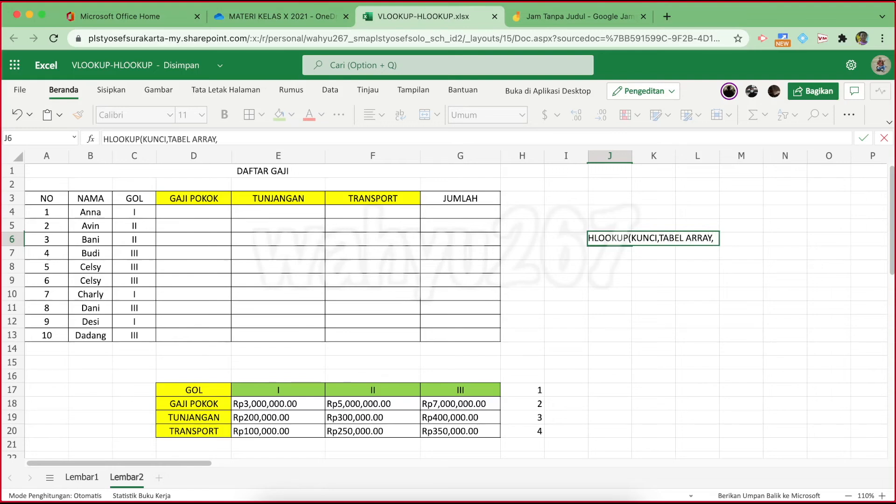
pyautogui.write(',BARIS')
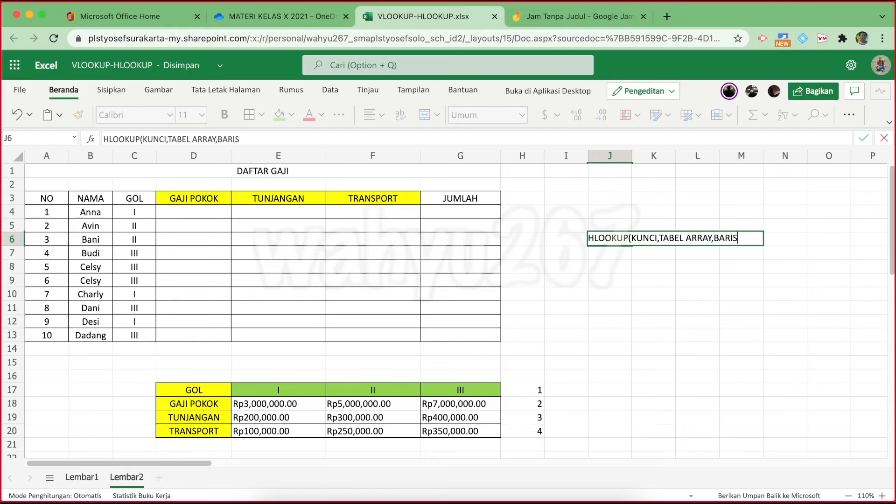
pyautogui.click(604, 443)
# Label the row index numbers 1–4 with 'INDEKS BARIS' in H16
pyautogui.moveTo(526, 390); pyautogui.dragTo(528, 429)
pyautogui.click(532, 377)
pyautogui.write('INDEKS')
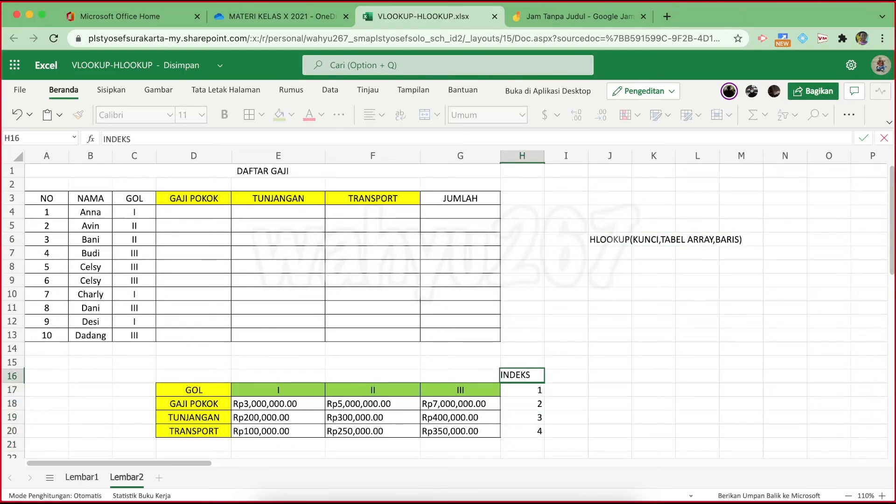
pyautogui.write(' BA')
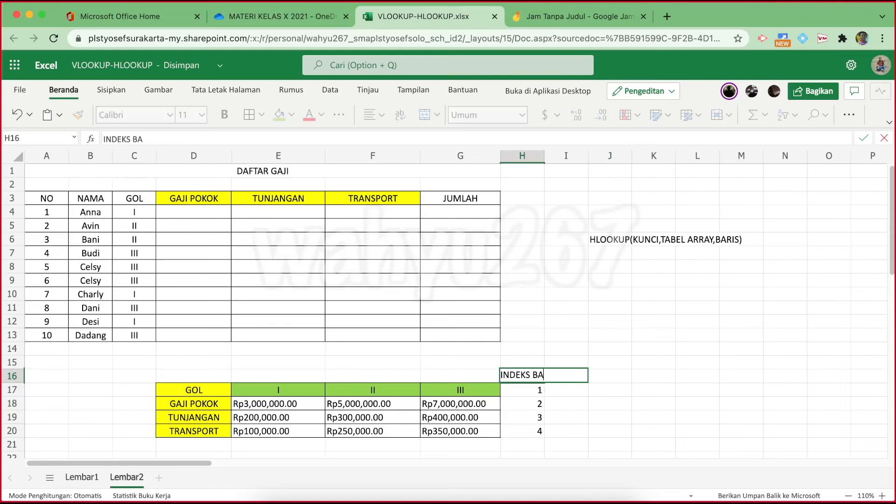
pyautogui.write('RIS')
pyautogui.click(696, 417)
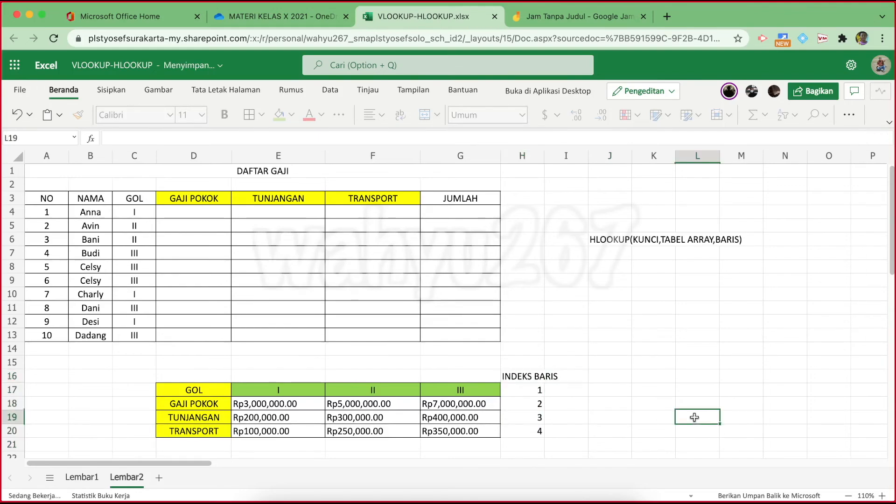
pyautogui.moveTo(533, 389); pyautogui.dragTo(536, 431)
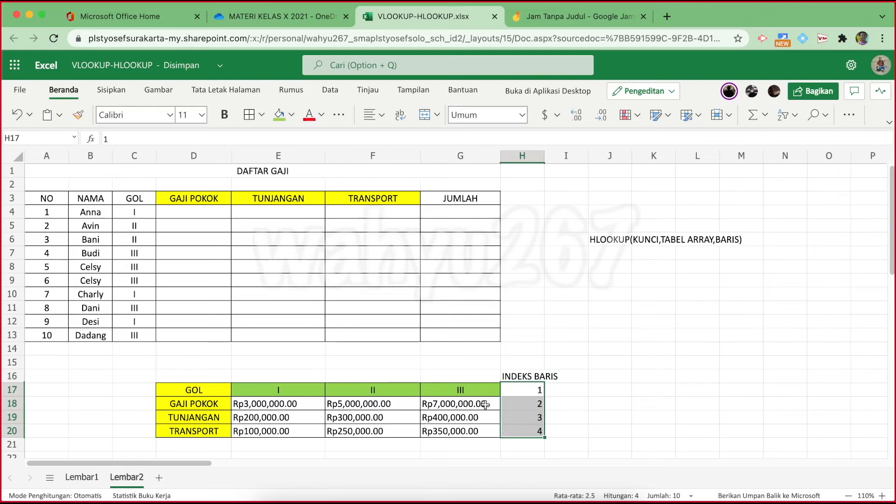
pyautogui.click(618, 412)
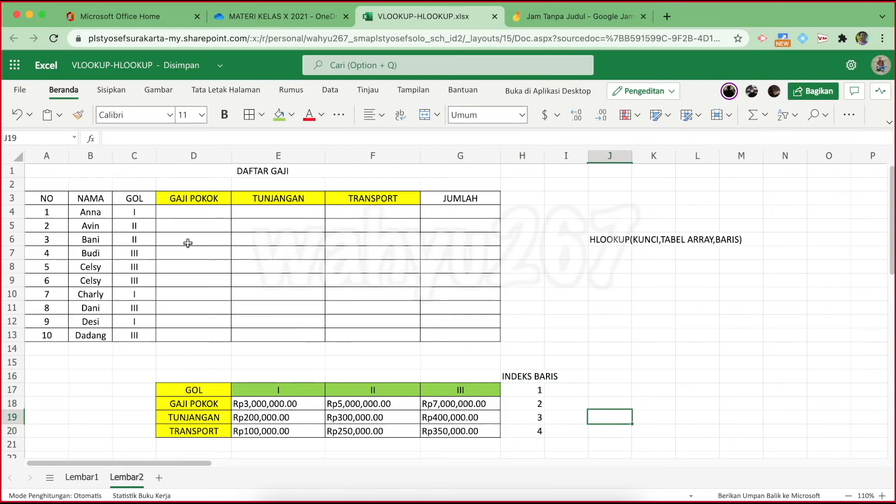
pyautogui.click(204, 213)
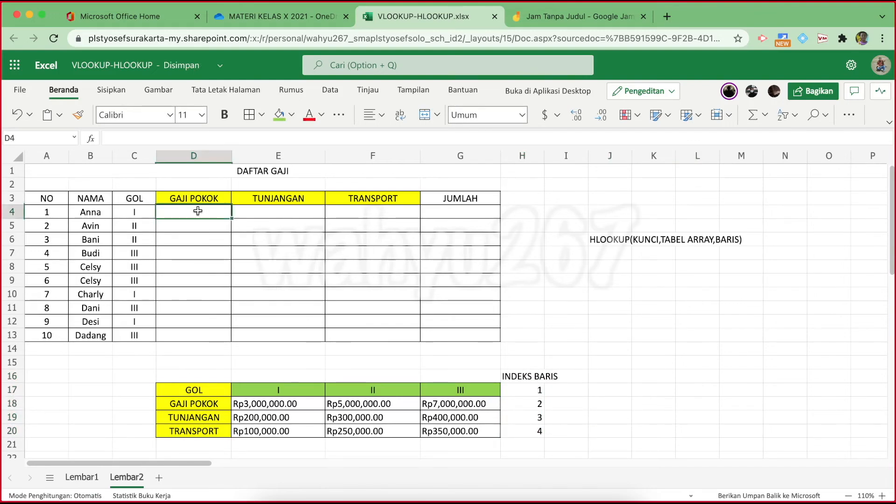
# Enter =HLOOKUP(C4,$E$17:$G$20,2) in D4 for Anna's GAJI POKOK
pyautogui.write('=')
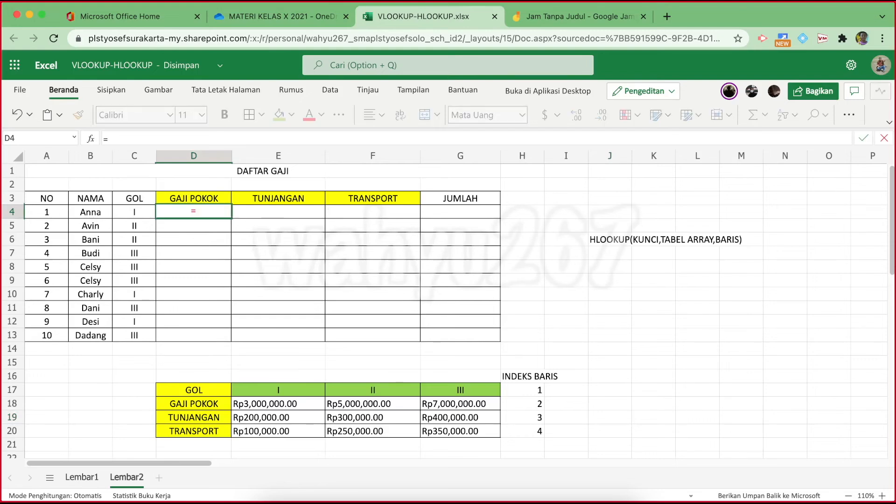
pyautogui.write('HL')
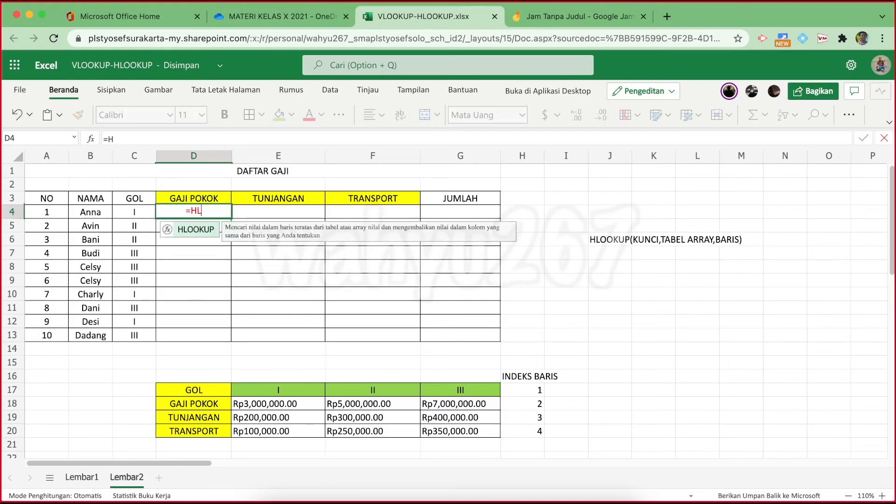
pyautogui.write('OOKUP')
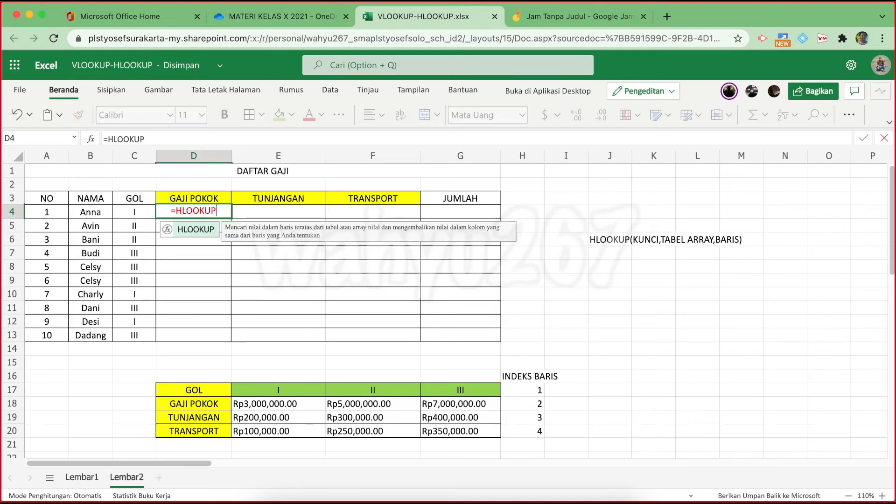
pyautogui.write('(')
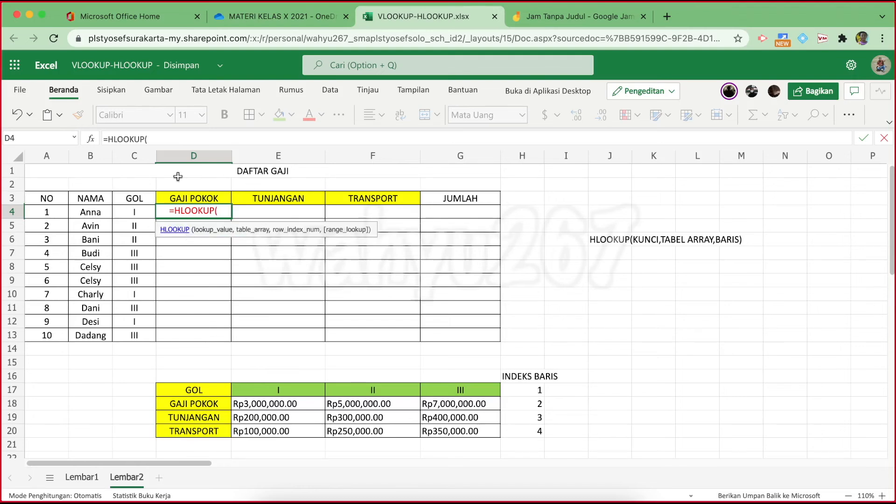
pyautogui.click(133, 213)
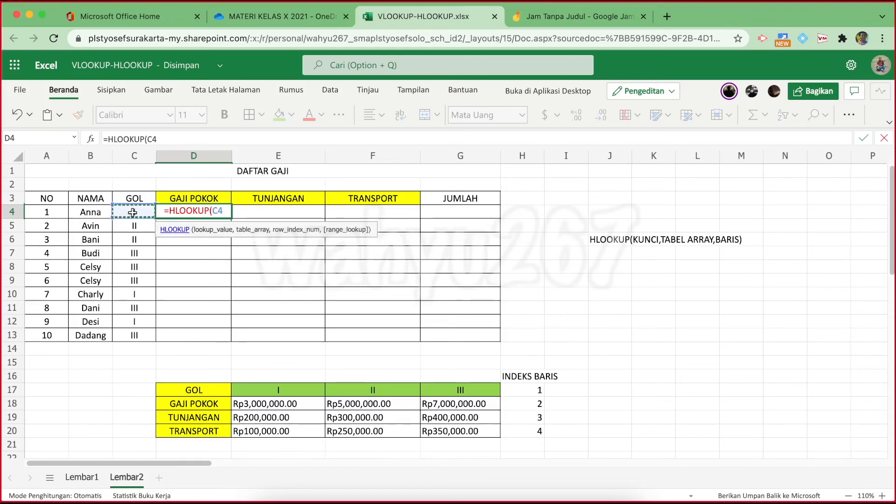
pyautogui.write(',')
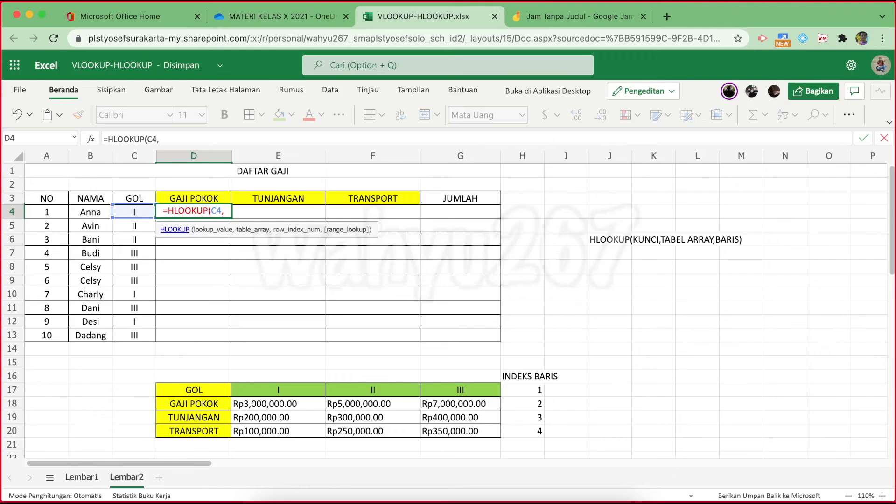
pyautogui.click(258, 389)
pyautogui.moveTo(275, 391); pyautogui.dragTo(454, 430)
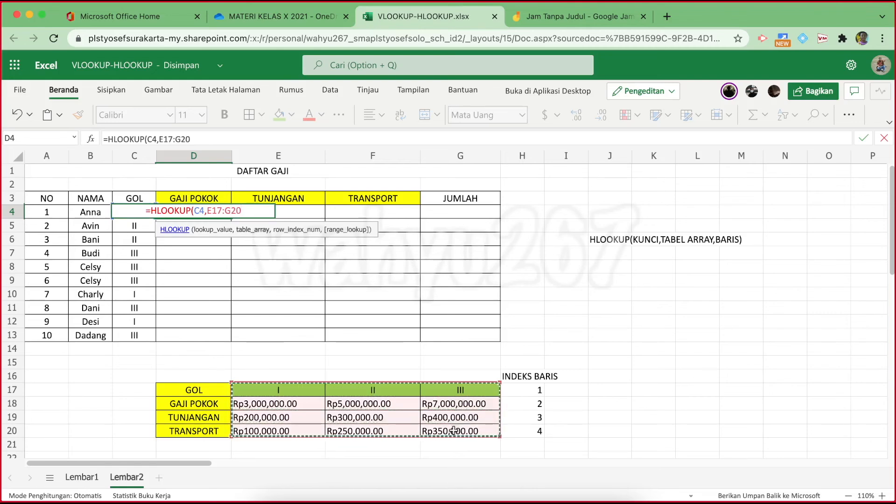
pyautogui.press('F4')
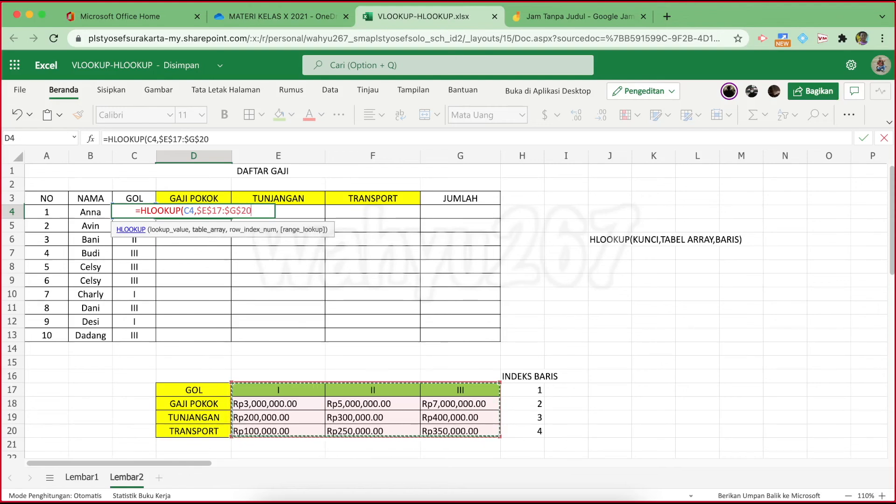
pyautogui.write(',')
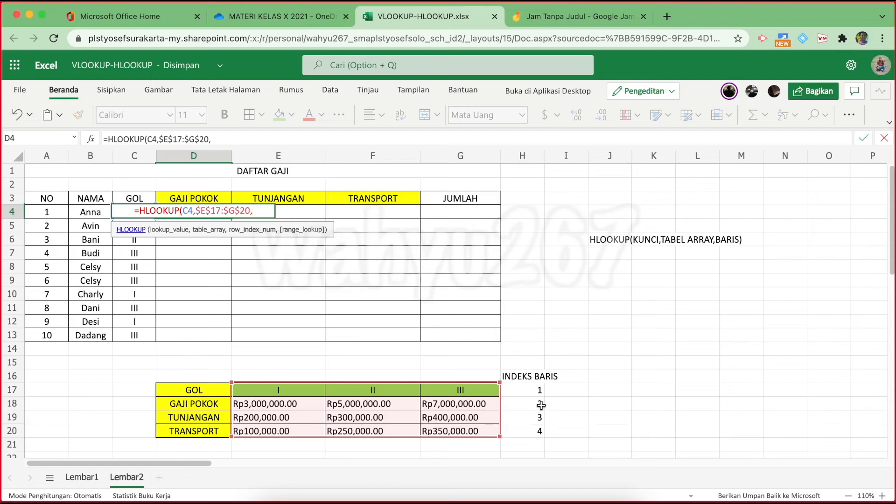
pyautogui.write('2')
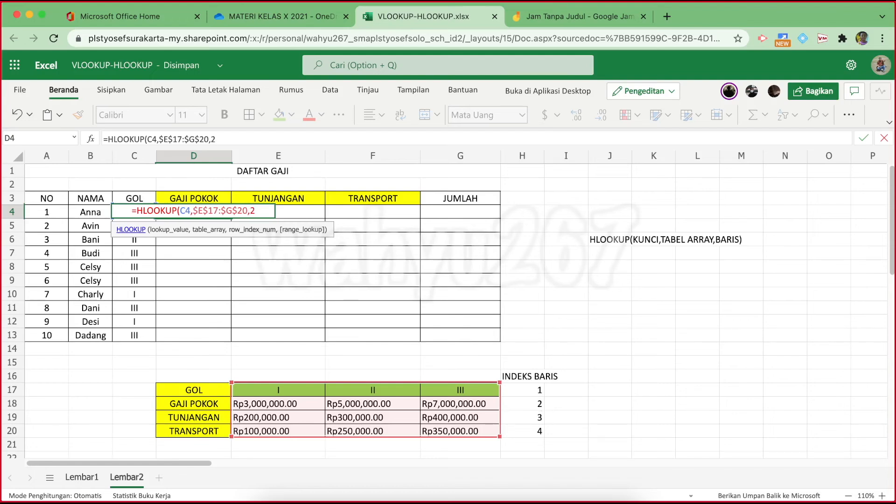
pyautogui.write(')')
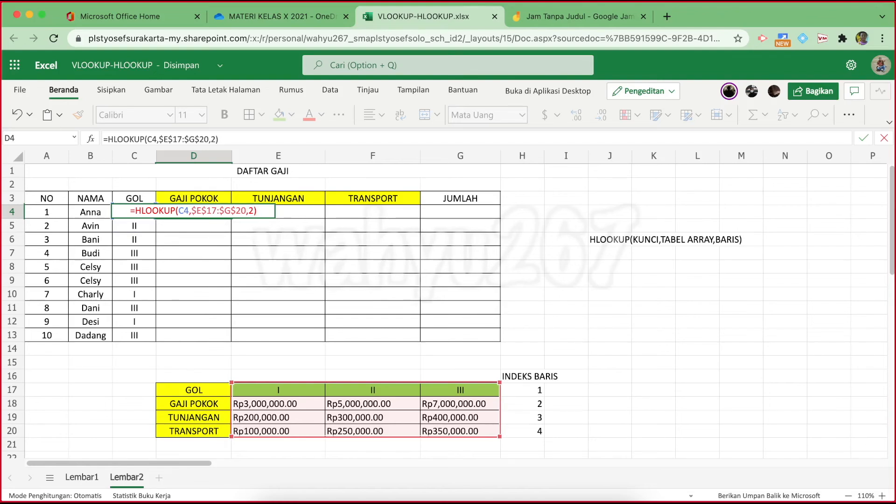
pyautogui.press('Return')
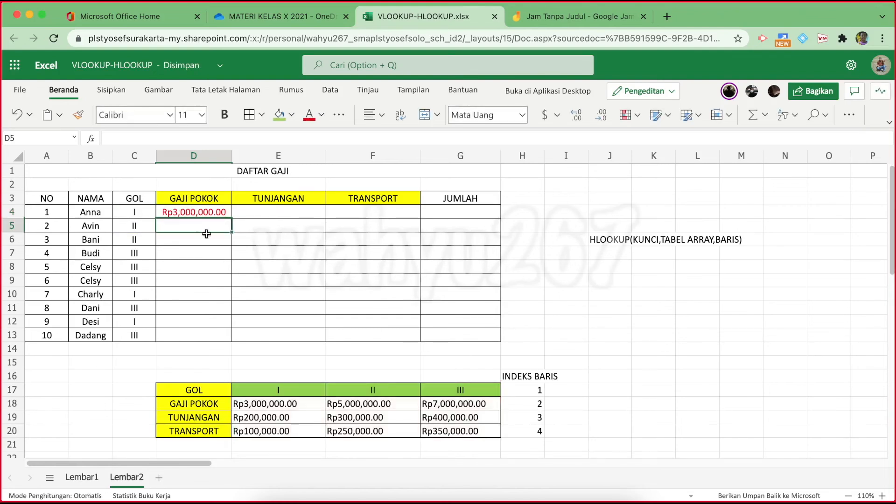
# Copy the D4 lookup formula down to D13, then check cells E4 and F4
pyautogui.click(224, 214)
pyautogui.moveTo(232, 218); pyautogui.dragTo(228, 337)
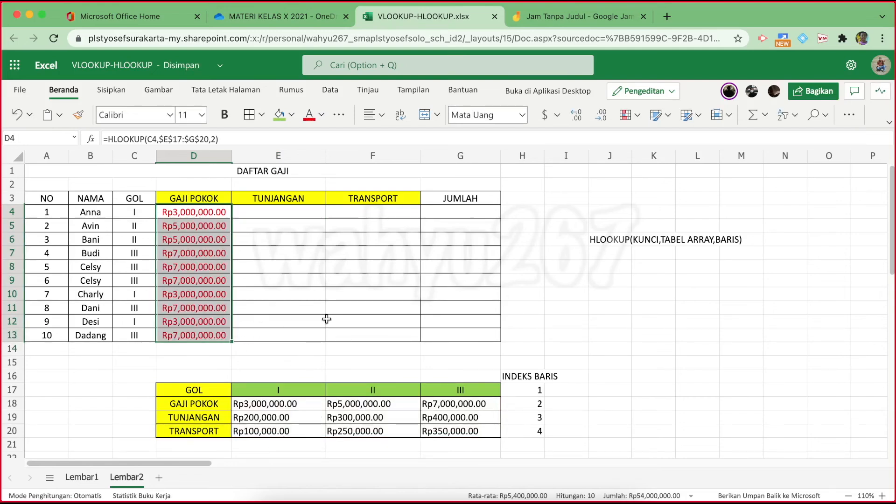
pyautogui.click(281, 212)
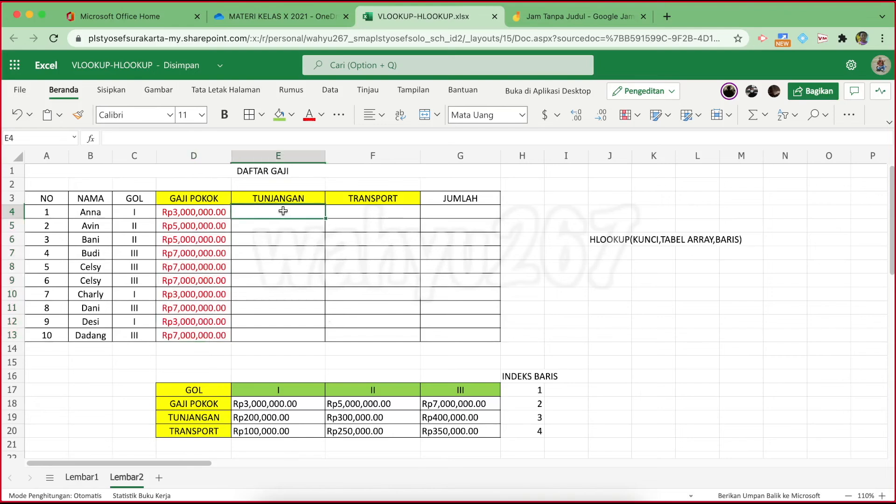
pyautogui.click(380, 216)
pyautogui.click(291, 214)
pyautogui.click(376, 216)
pyautogui.click(295, 215)
pyautogui.moveTo(753, 95)
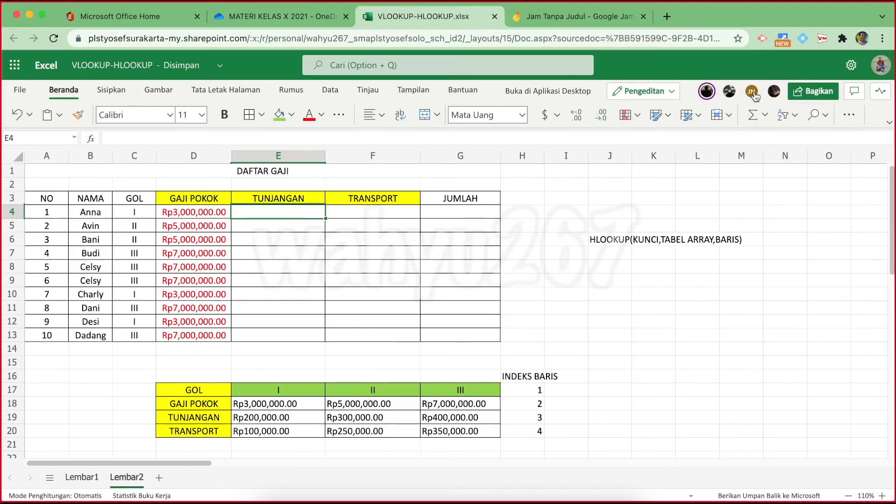
# Check who is co-editing the workbook via the collaborator avatars next to Share
pyautogui.moveTo(754, 94)
pyautogui.moveTo(707, 98)
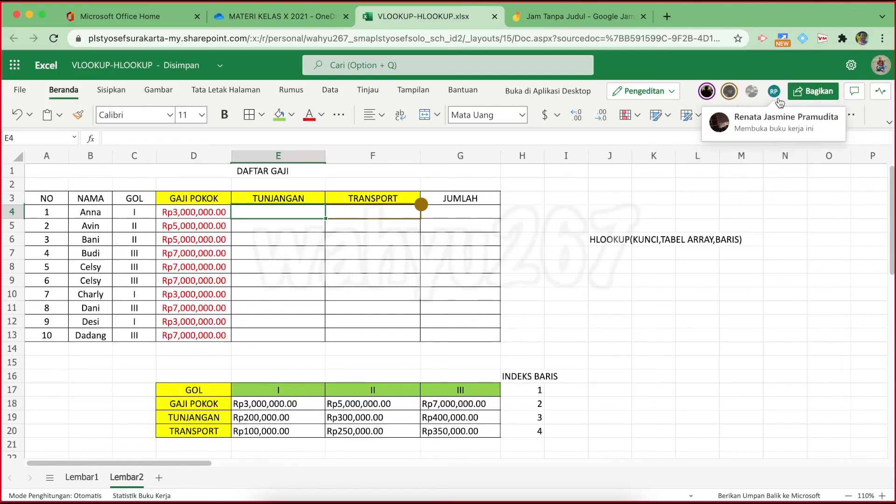
pyautogui.moveTo(700, 99)
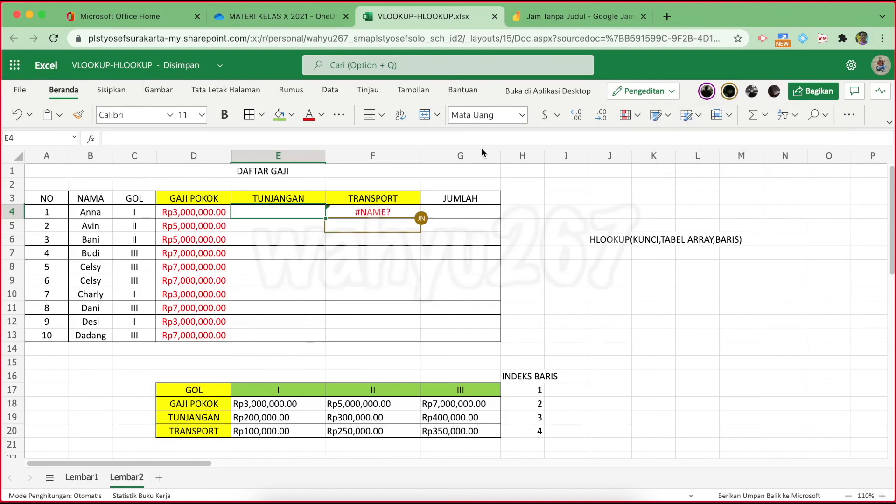
pyautogui.click(376, 212)
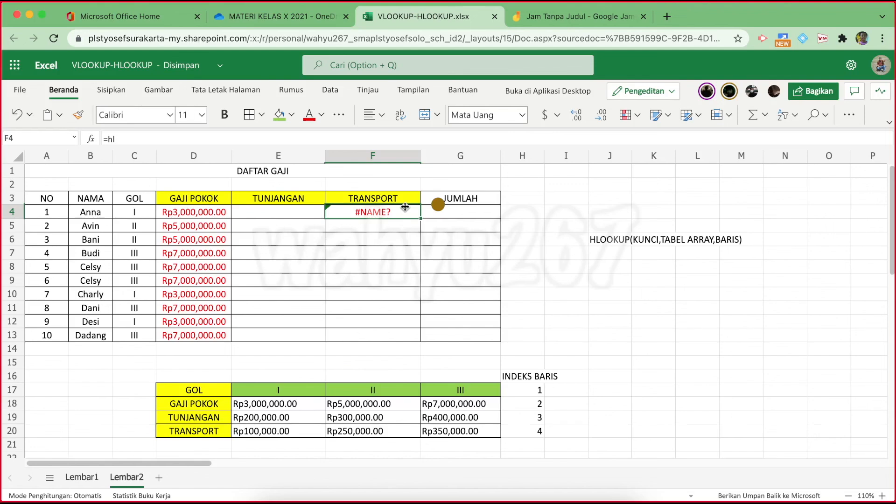
# Compare Anna's HLOOKUP formulas in E4 (row index 3) and F4 (row index 4)
pyautogui.click(266, 213)
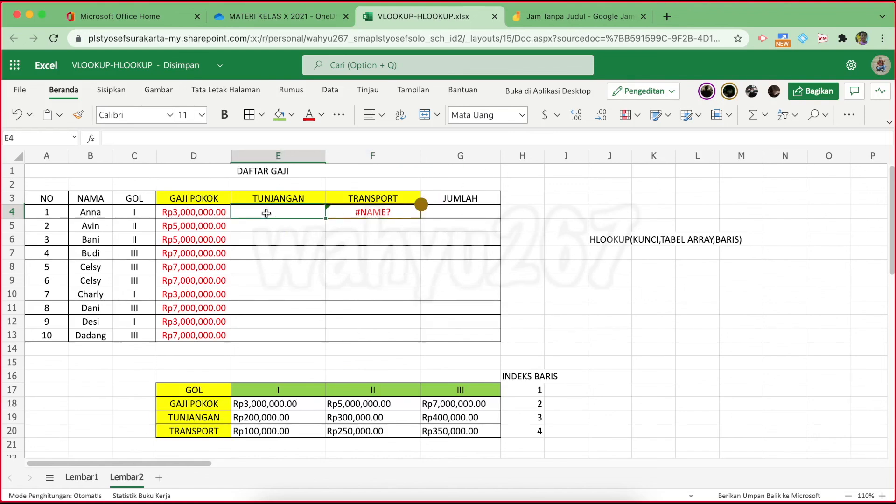
pyautogui.click(388, 213)
pyautogui.moveTo(727, 91)
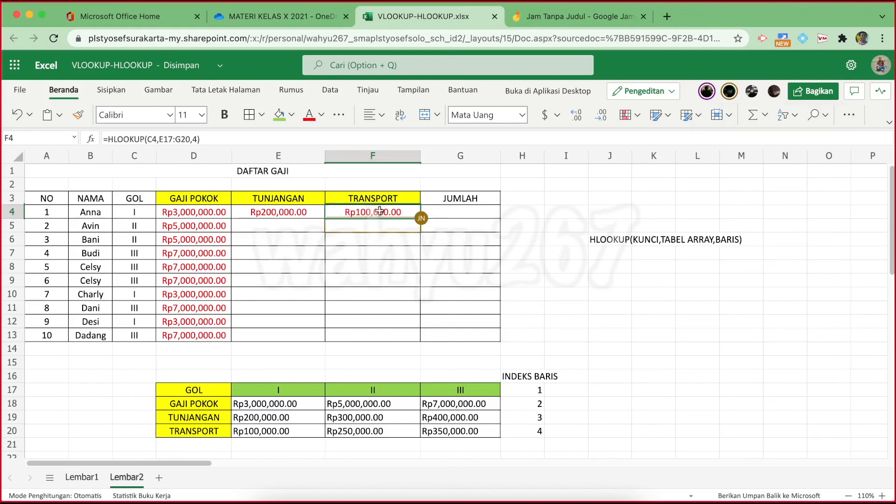
pyautogui.click(302, 212)
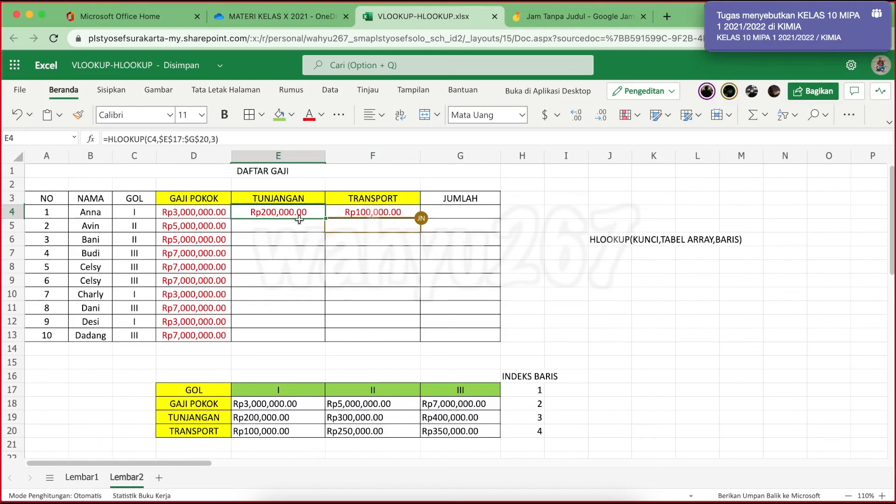
pyautogui.click(350, 210)
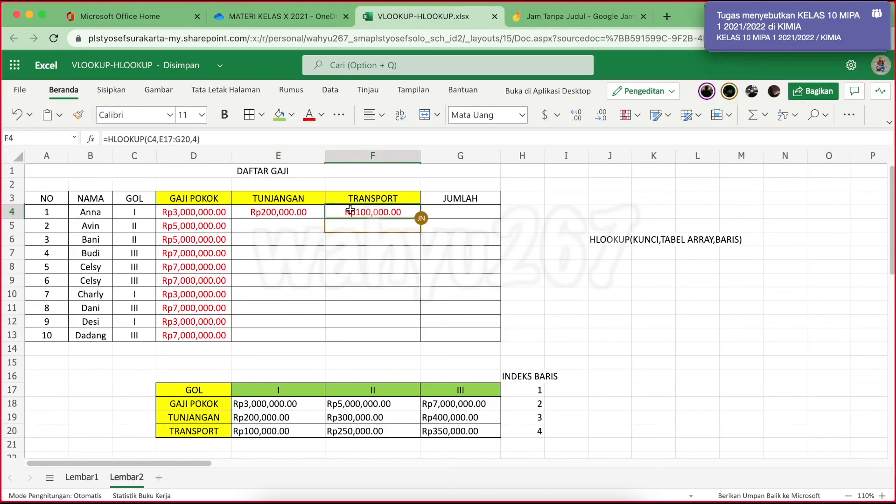
pyautogui.click(281, 216)
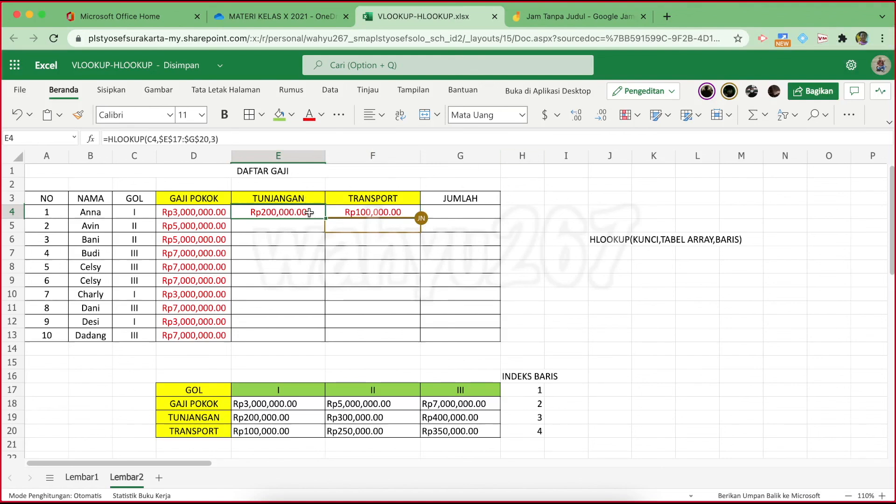
pyautogui.click(384, 210)
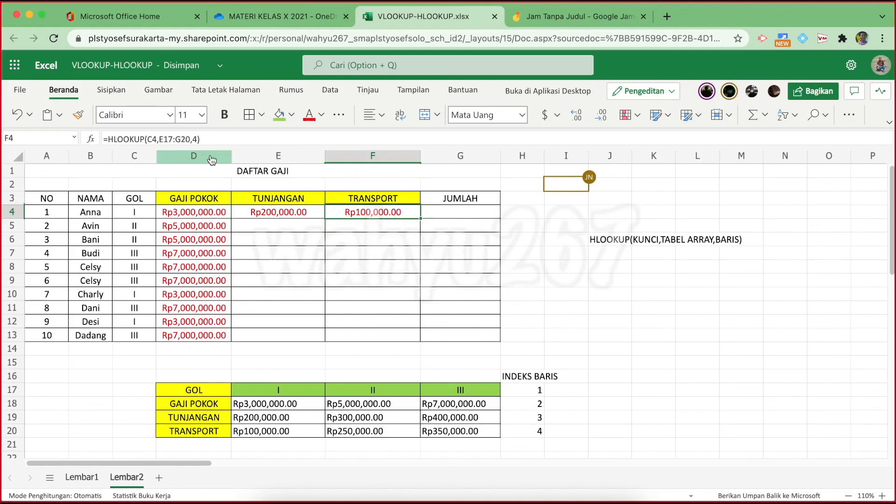
# Confirm =HLOOKUP(C4,$E$17:$G$20,3) in E4 and fill it down to E13
pyautogui.click(289, 211)
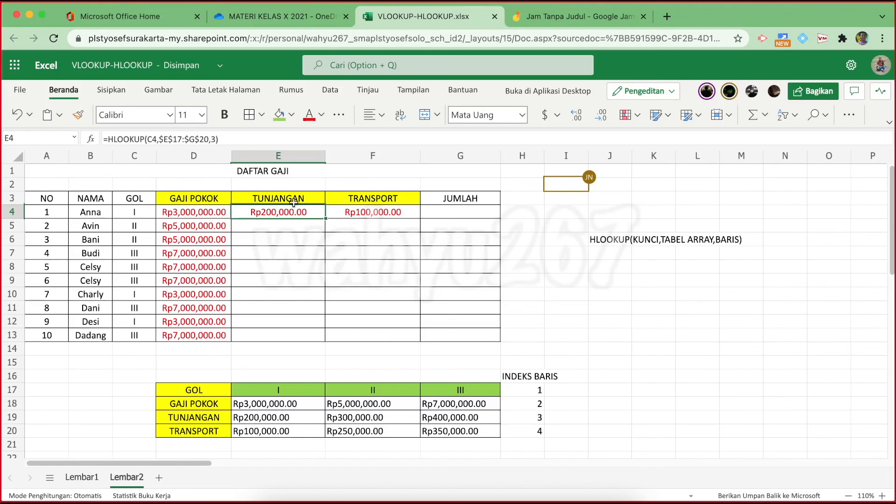
pyautogui.click(226, 139)
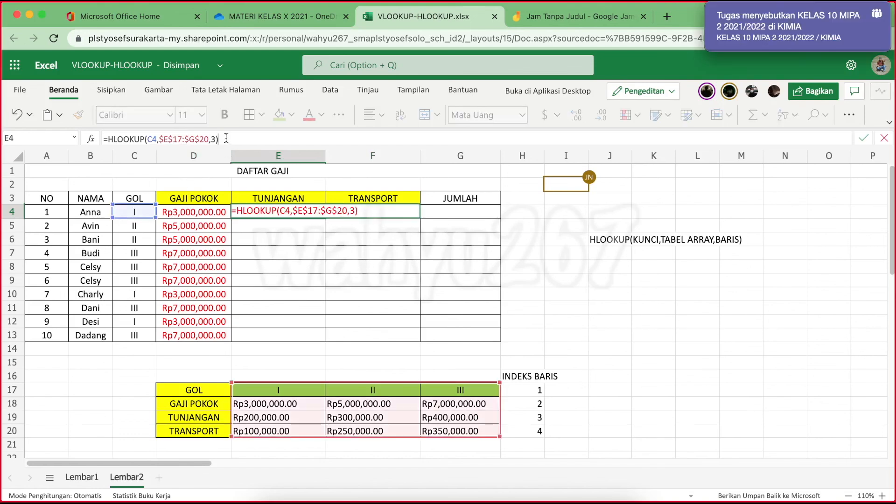
pyautogui.click(591, 291)
pyautogui.click(321, 215)
pyautogui.click(329, 217)
pyautogui.click(316, 214)
pyautogui.doubleClick(326, 218)
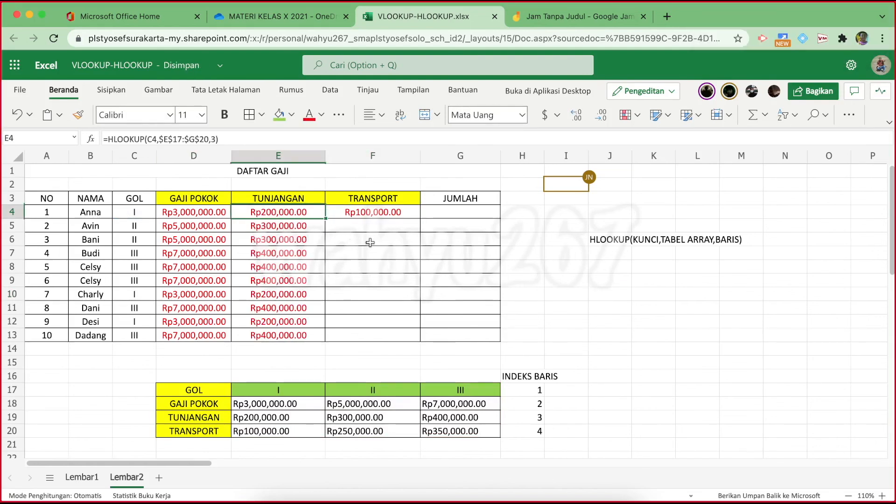
pyautogui.click(368, 212)
pyautogui.click(209, 137)
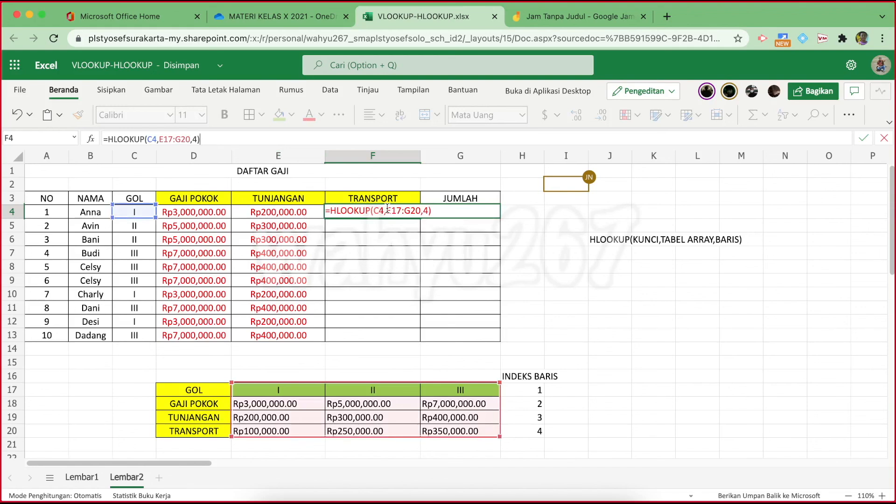
# Make F4's lookup range absolute ($E$17:$G$20) and fill the formula down to F13
pyautogui.moveTo(386, 210); pyautogui.dragTo(421, 210)
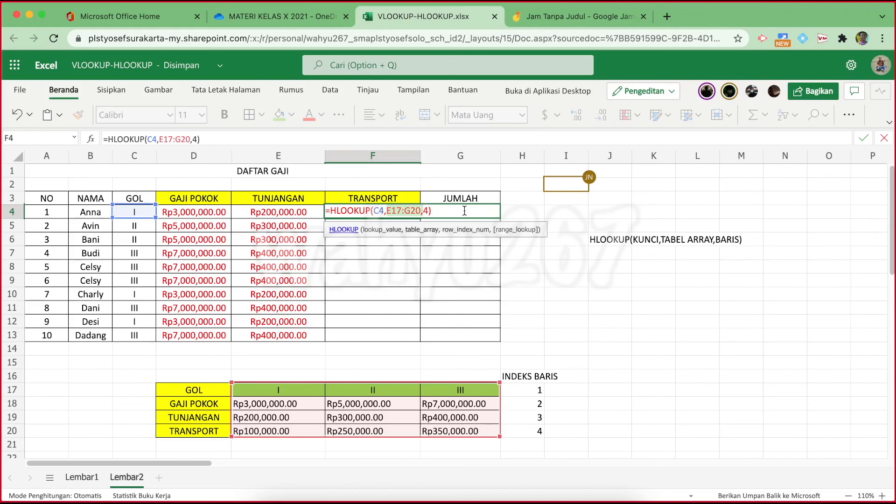
pyautogui.press('F4')
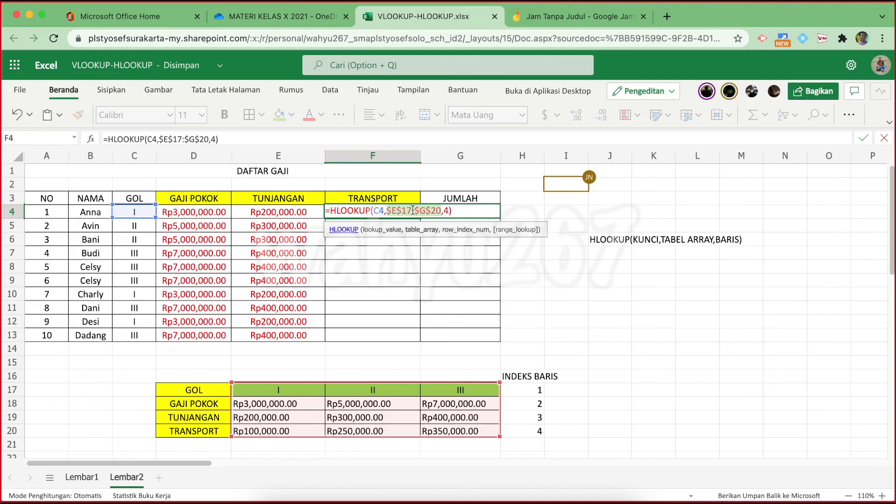
pyautogui.press('Return')
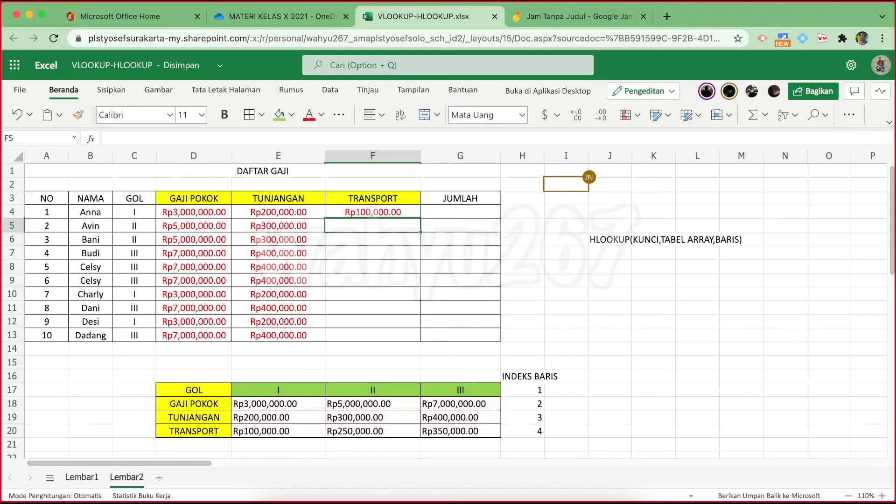
pyautogui.click(365, 212)
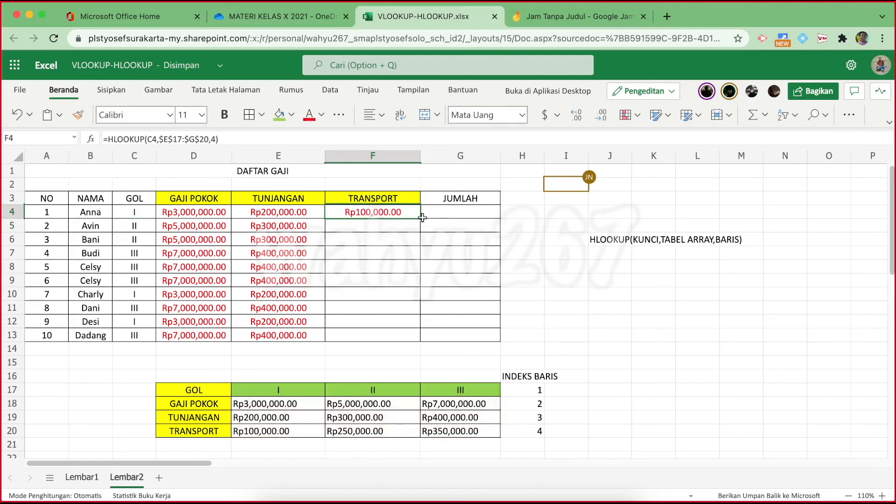
pyautogui.doubleClick(421, 218)
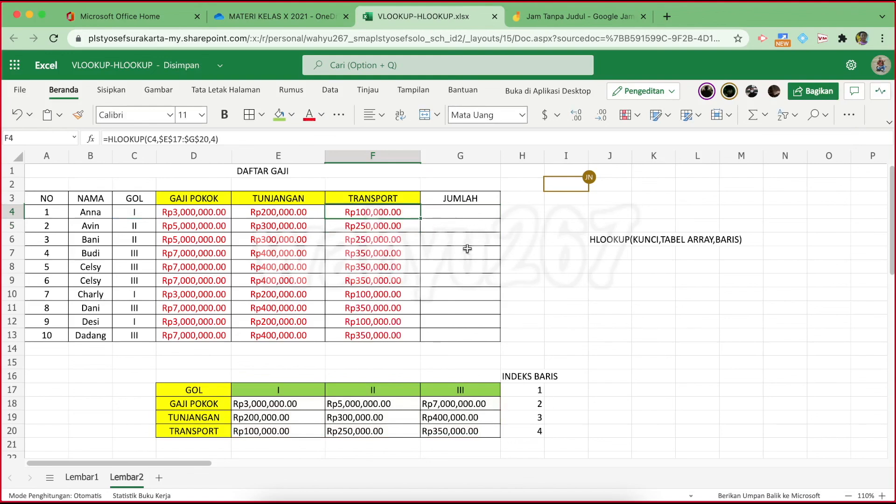
# Total each row with =SUM(D4:F4) in G4 through G13, then bring up the Teams meeting
pyautogui.click(456, 213)
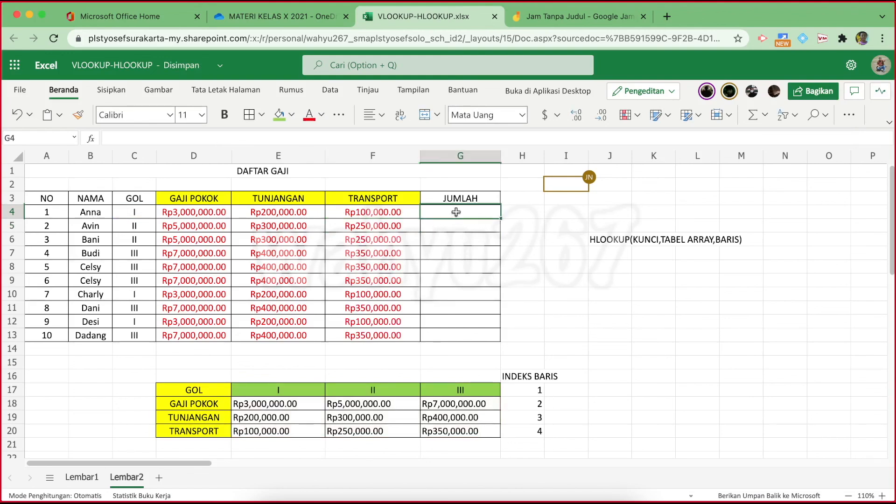
pyautogui.write('=')
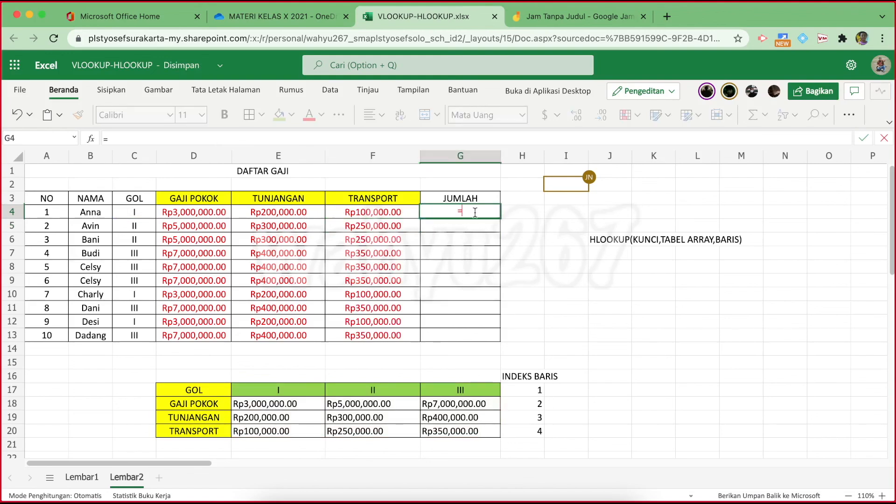
pyautogui.write('SUM(')
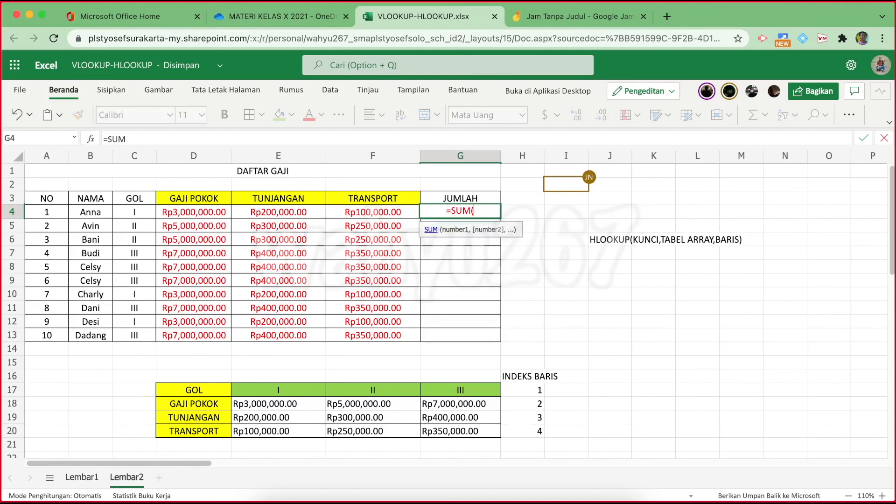
pyautogui.moveTo(191, 212); pyautogui.dragTo(373, 213)
pyautogui.press('Return')
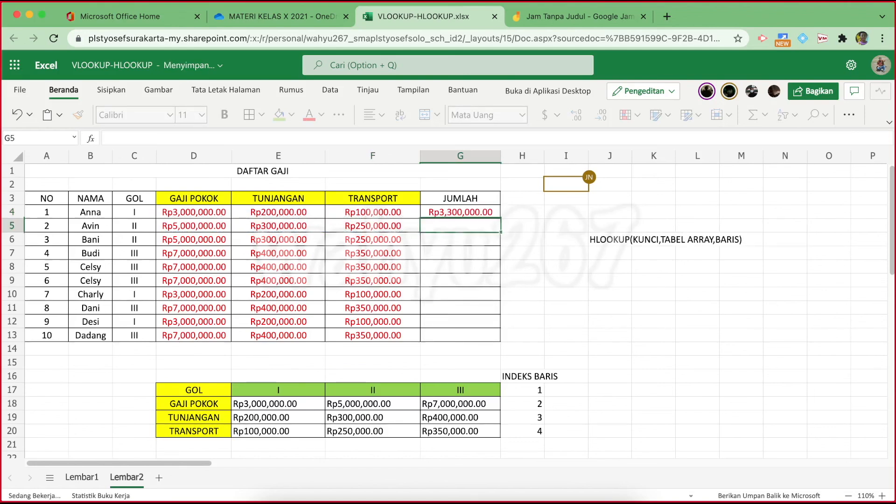
pyautogui.click(439, 210)
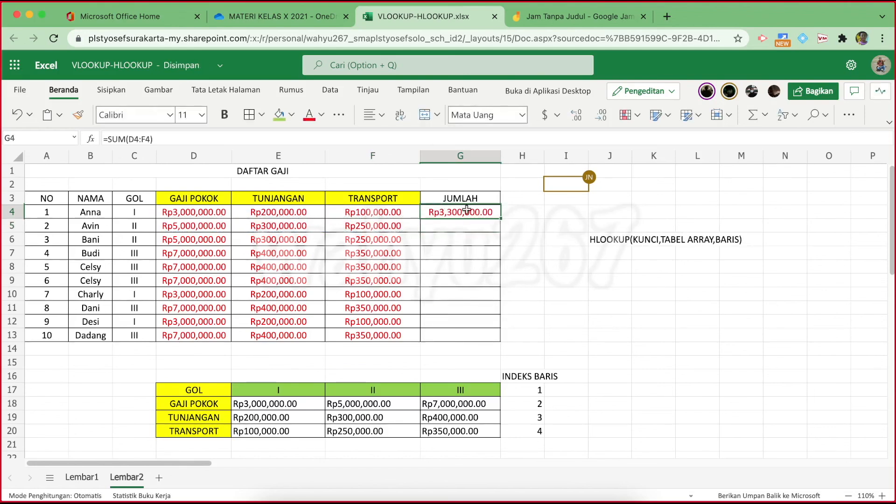
pyautogui.doubleClick(500, 217)
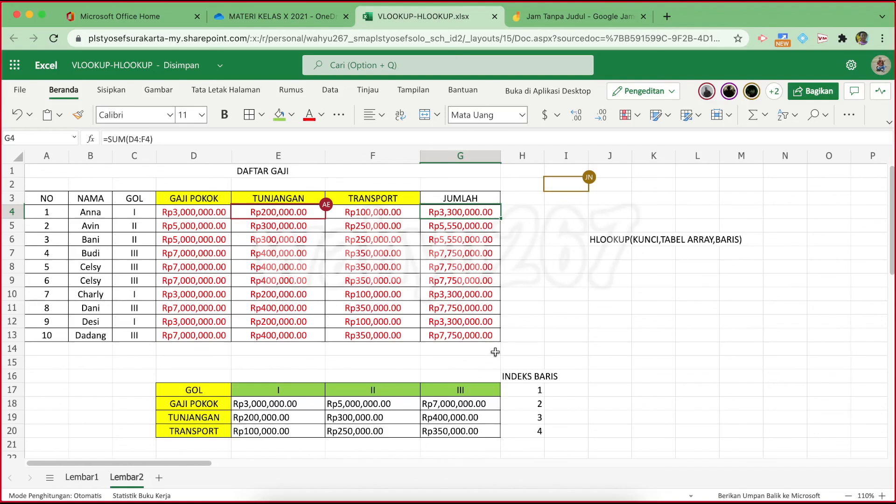
pyautogui.click(544, 497)
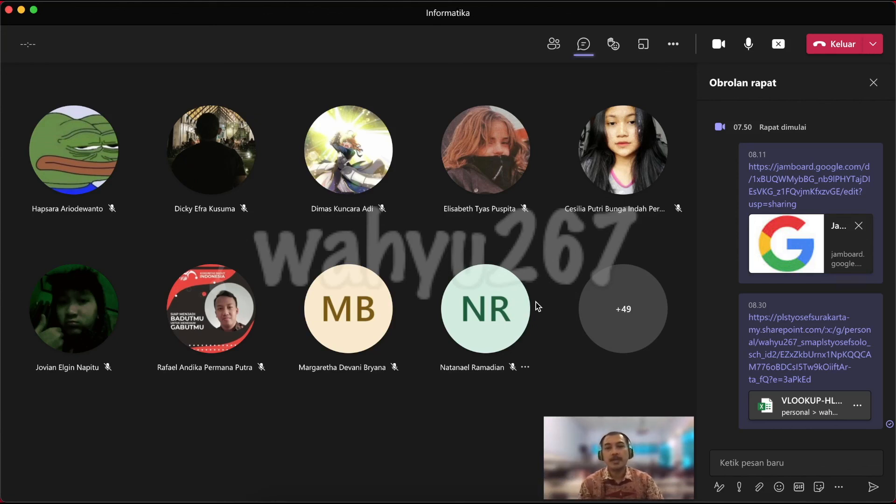
pyautogui.moveTo(523, 325)
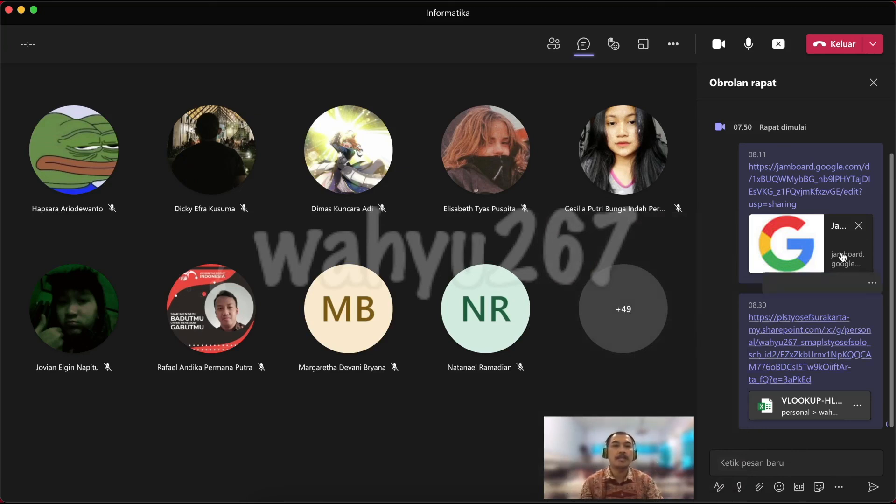
# Close the Obrolan rapat chat, stop screen sharing, and open a participant's contact card
pyautogui.click(873, 84)
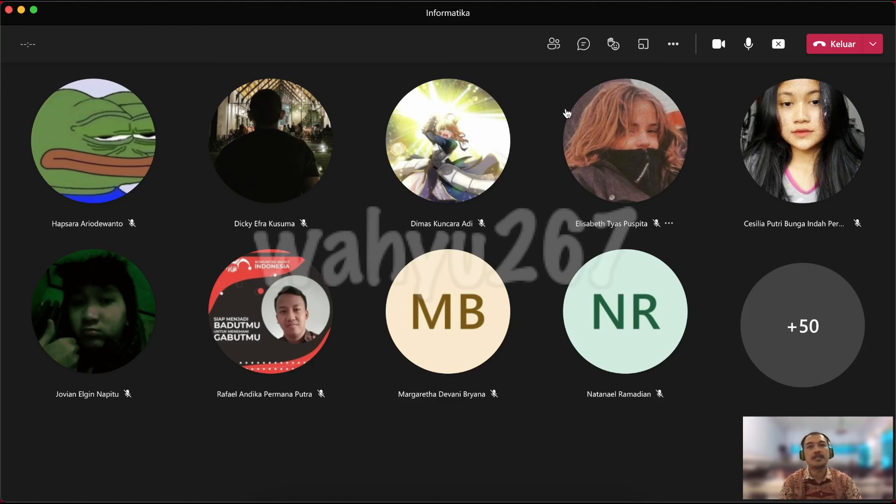
pyautogui.moveTo(599, 119)
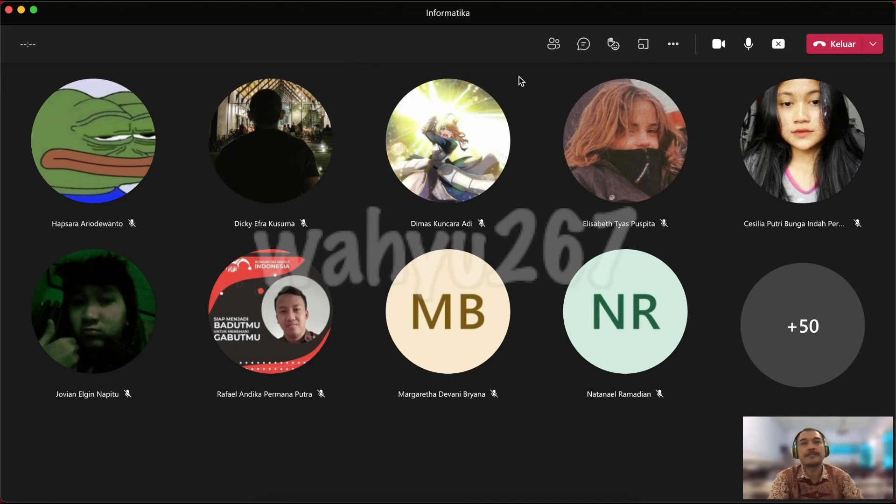
pyautogui.click(779, 44)
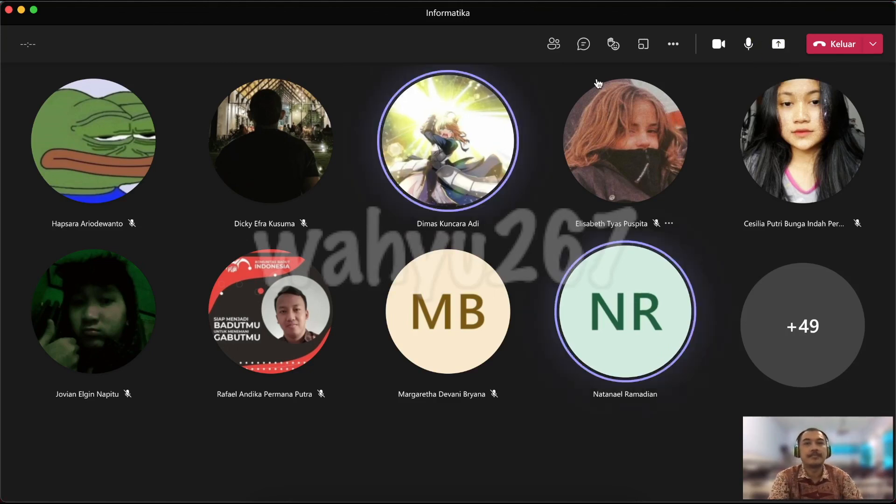
pyautogui.click(598, 84)
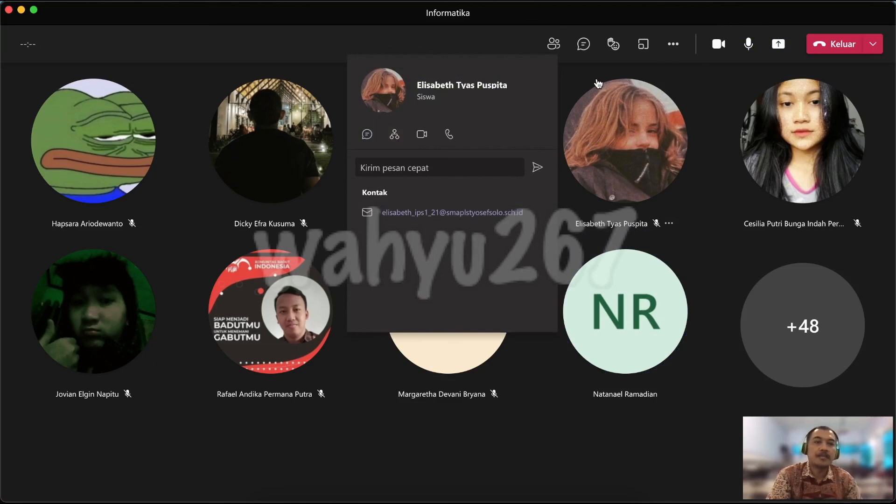